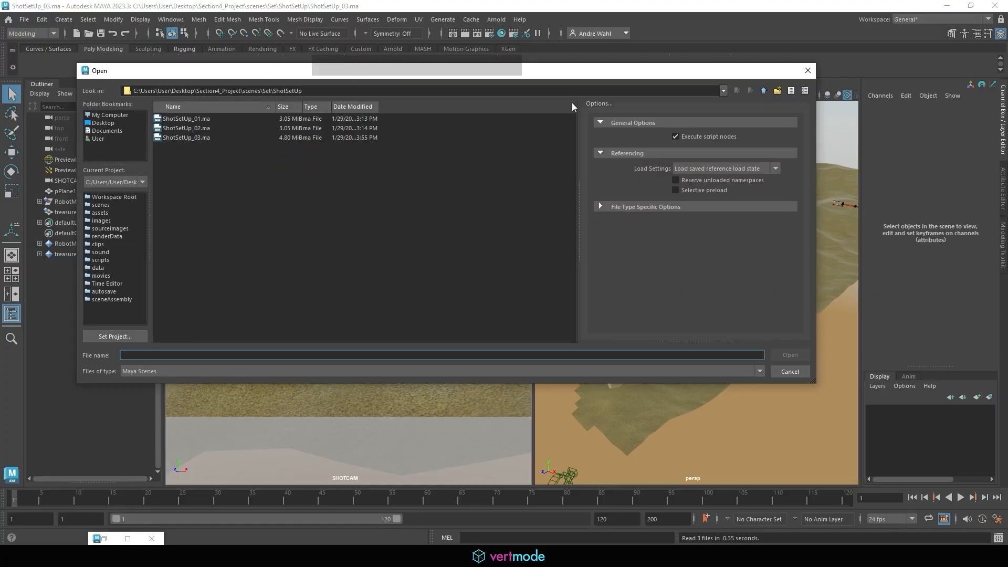
Open RobotModel_FINAL.ma from the project's scenes/Characters/Robot/FINAL_FOR_RIGGING folder.
left_click(764, 91)
left_click(765, 90)
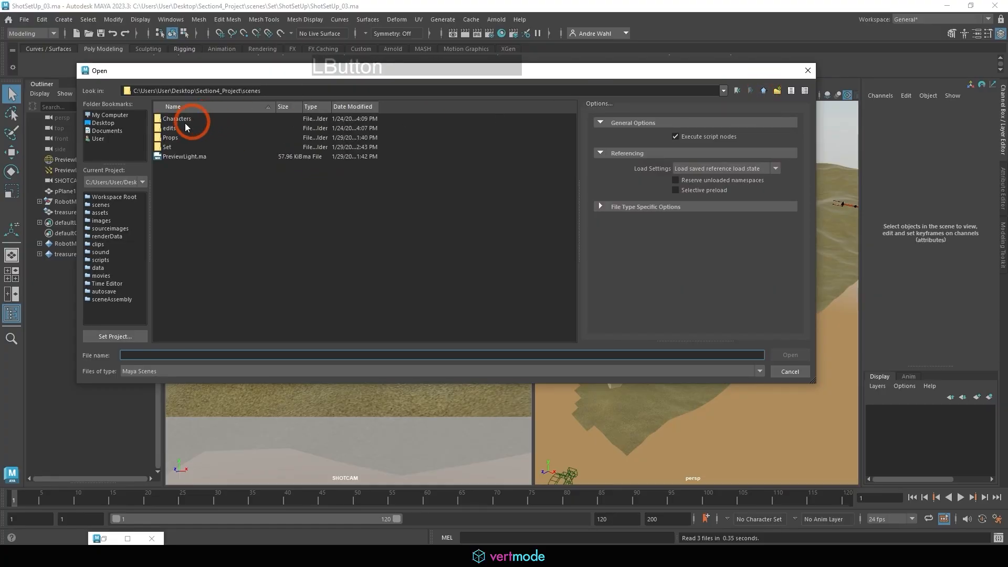
double_click(171, 118)
double_click(169, 119)
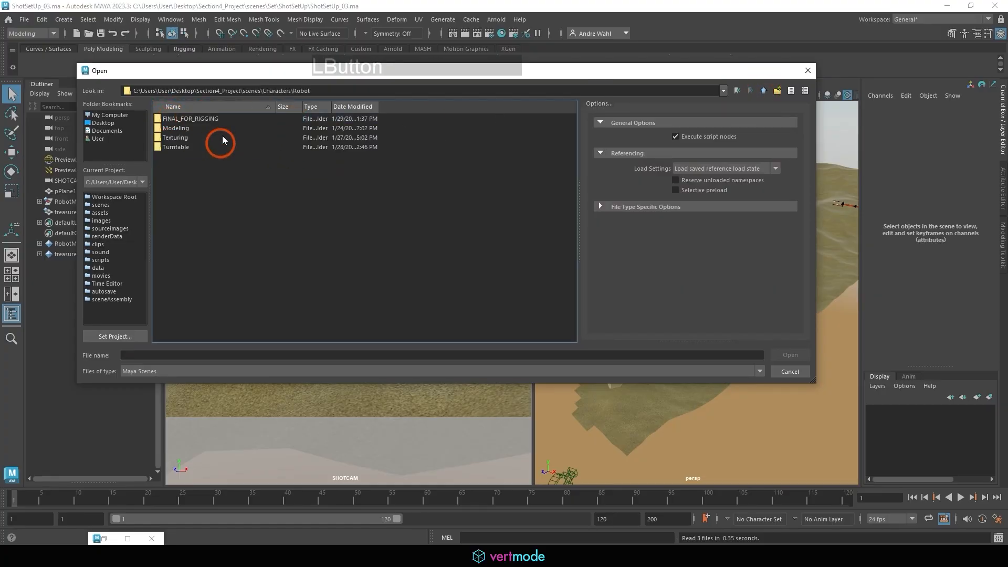
double_click(191, 119)
left_click(196, 119)
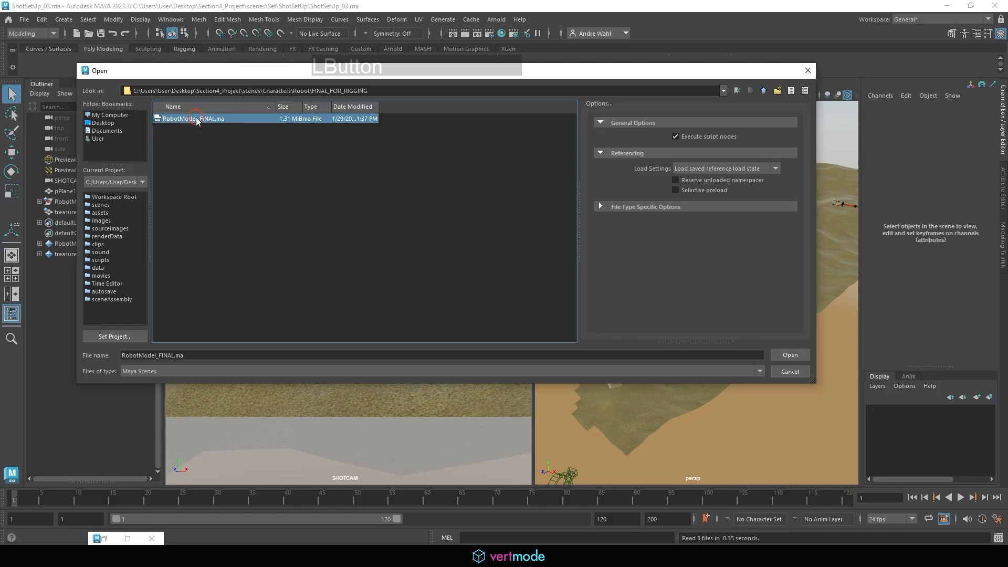
left_click(790, 355)
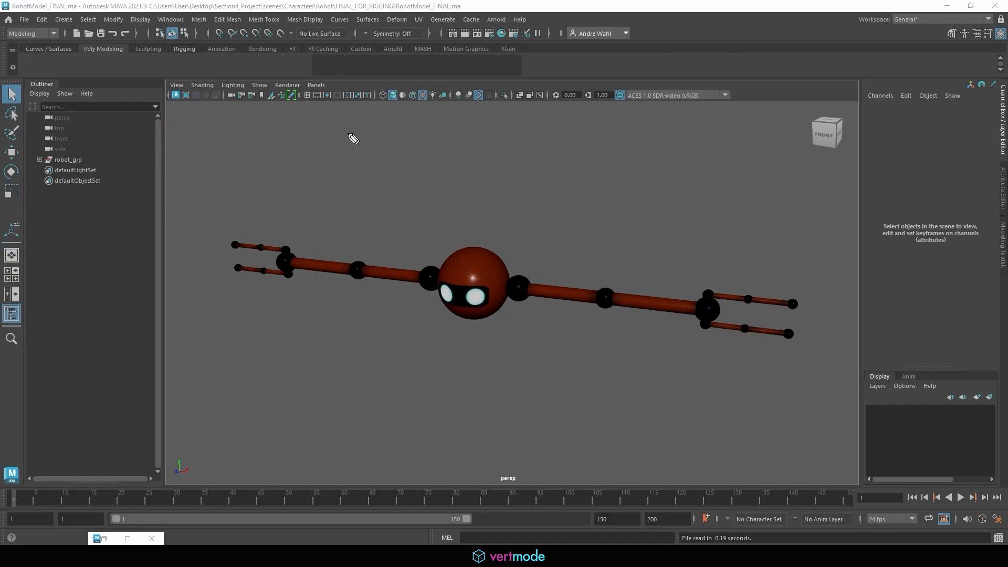
mouse_move(350, 135)
left_mouse_down()
mouse_move(348, 157)
mouse_move(376, 164)
mouse_move(401, 142)
mouse_move(415, 164)
mouse_move(507, 136)
mouse_move(558, 153)
mouse_move(562, 166)
left_mouse_up()
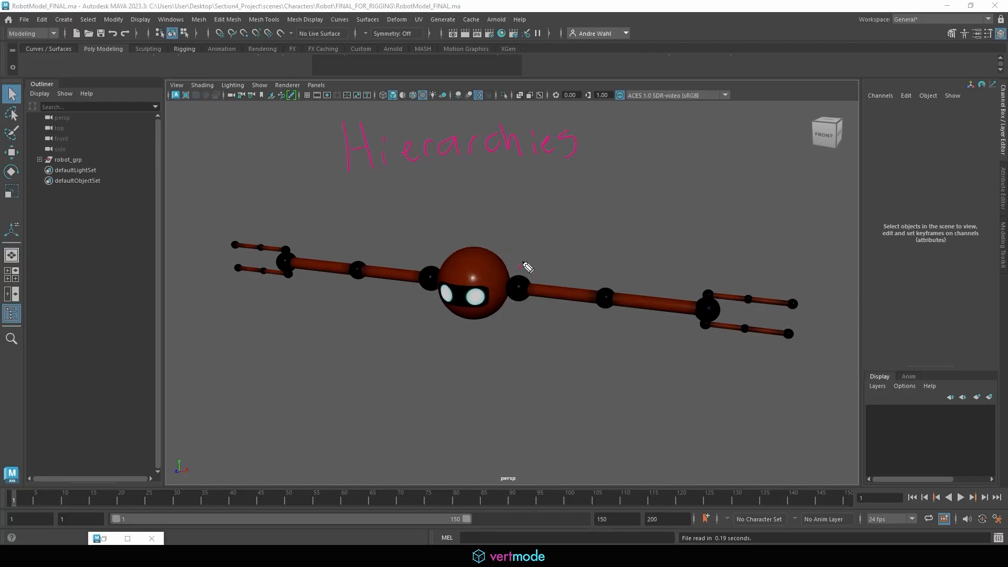
left_click_drag(520, 268, 723, 271)
mouse_move(511, 228)
left_mouse_down()
mouse_move(496, 242)
mouse_move(507, 242)
left_mouse_up()
left_click_drag(675, 125, 694, 140)
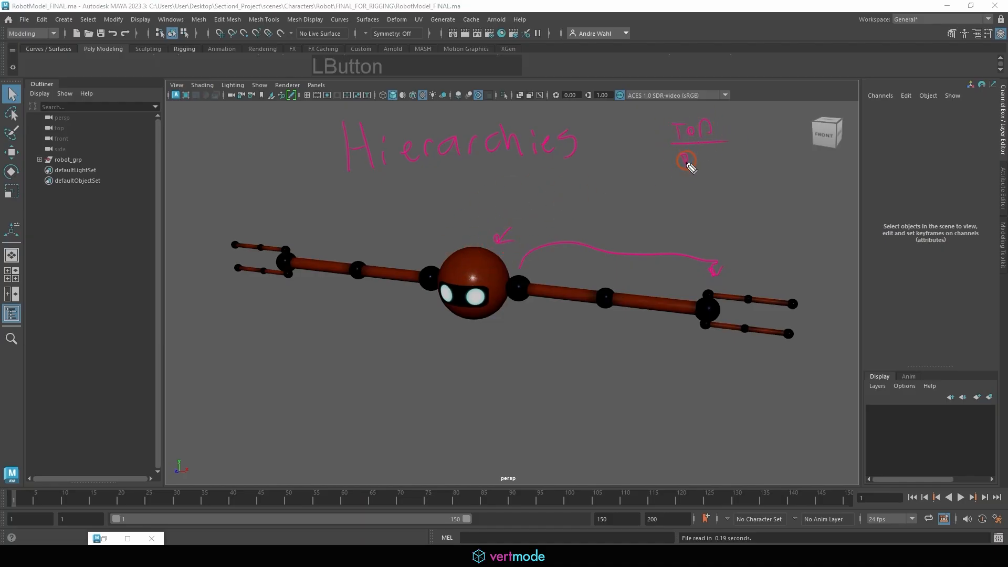
mouse_move(705, 167)
left_mouse_down()
mouse_move(727, 168)
mouse_move(689, 175)
mouse_move(885, 196)
left_mouse_up()
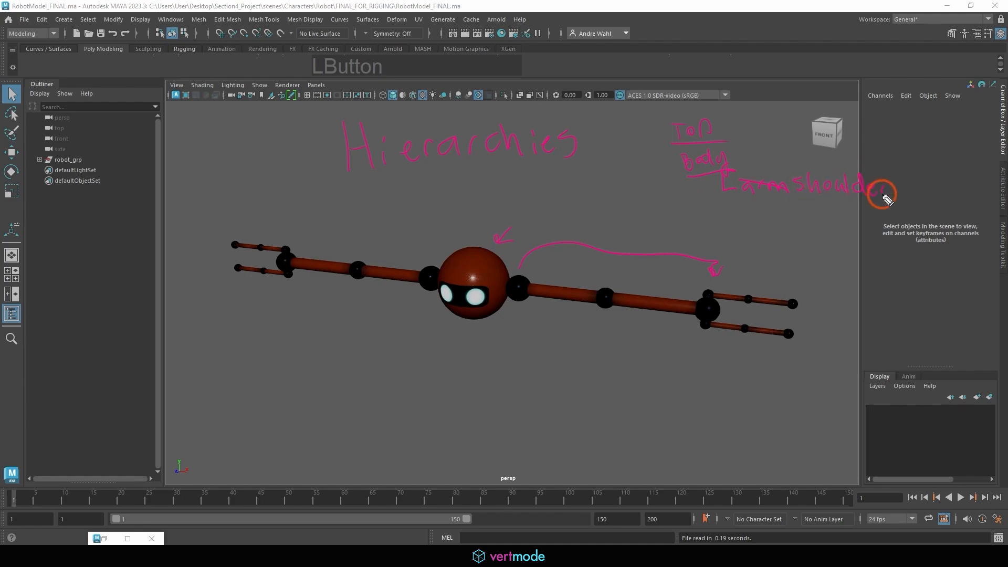
left_click_drag(535, 291, 587, 298)
mouse_move(816, 202)
left_mouse_down()
mouse_move(816, 213)
mouse_move(862, 225)
mouse_move(956, 211)
mouse_move(931, 211)
left_mouse_up()
mouse_move(892, 243)
left_mouse_down()
mouse_move(921, 265)
mouse_move(992, 260)
left_mouse_up()
mouse_move(948, 292)
left_mouse_down()
mouse_move(966, 292)
mouse_move(962, 299)
left_mouse_up()
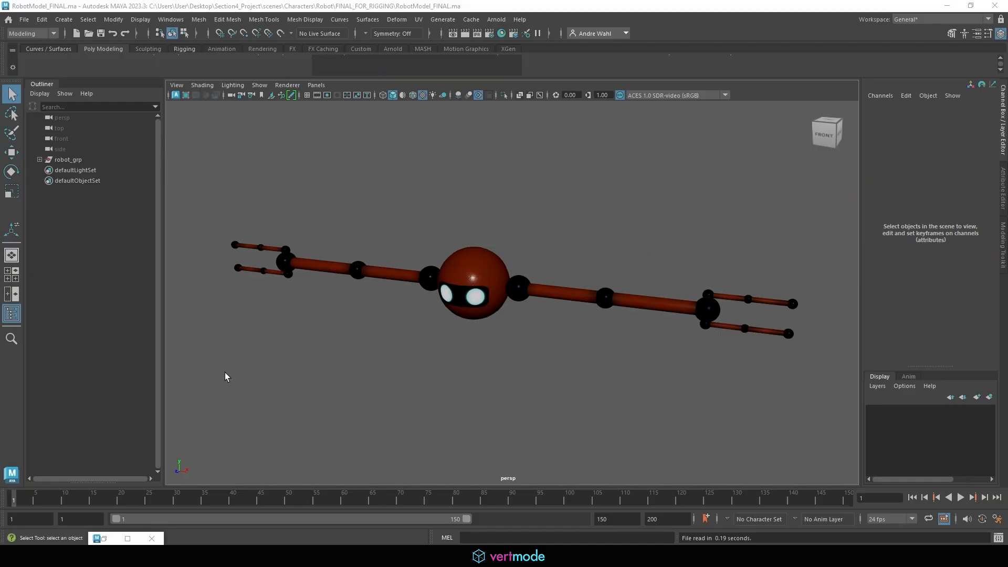
Select robot_grp with its entire hierarchy and freeze the transformations.
left_click_drag(218, 388, 835, 100)
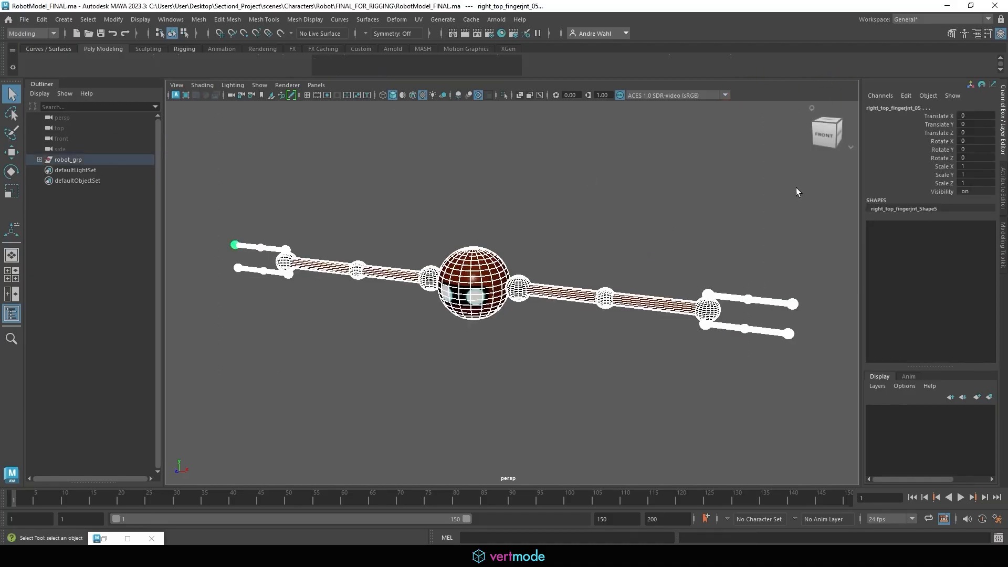
left_click(39, 160)
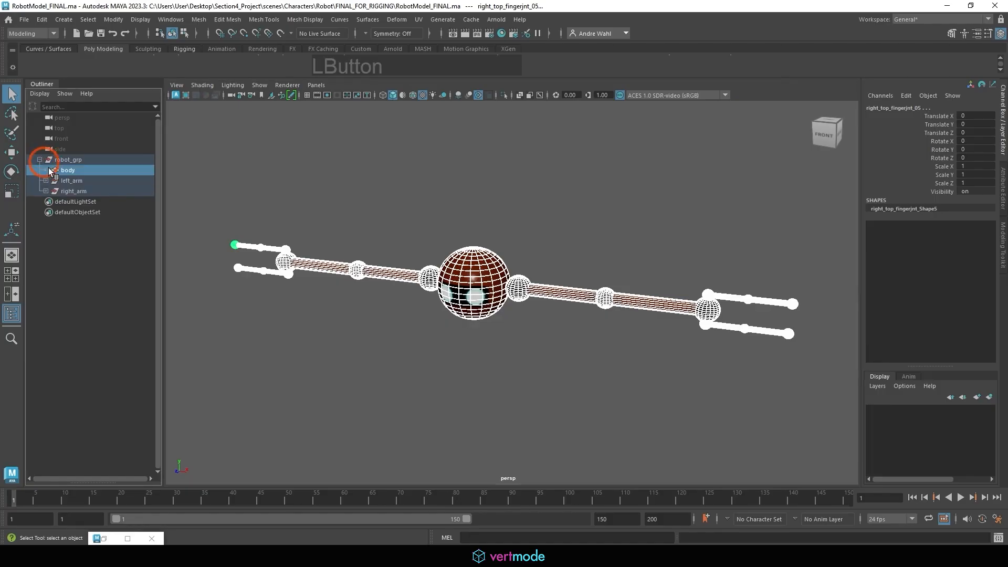
left_click(62, 160)
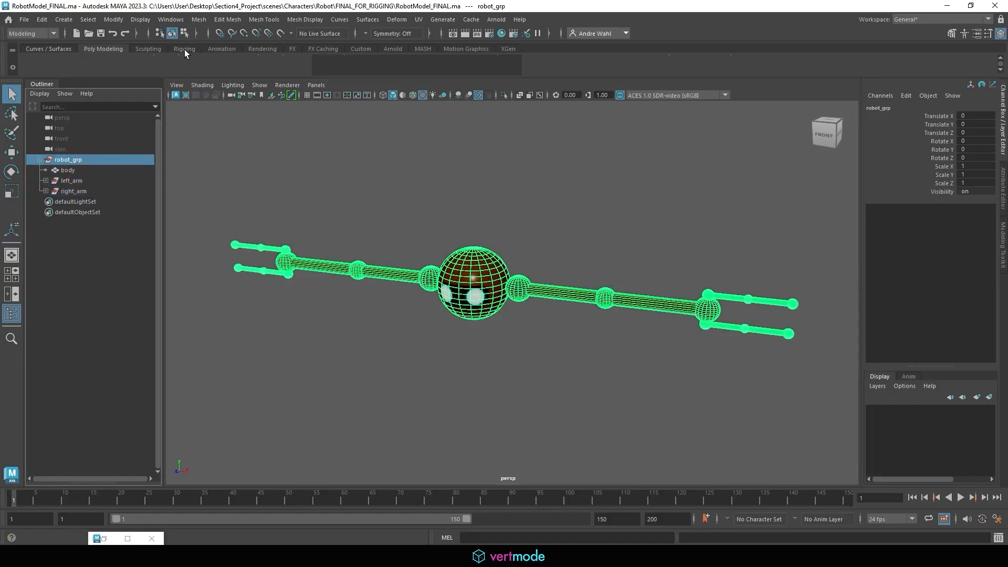
left_click(89, 19)
left_click(122, 76)
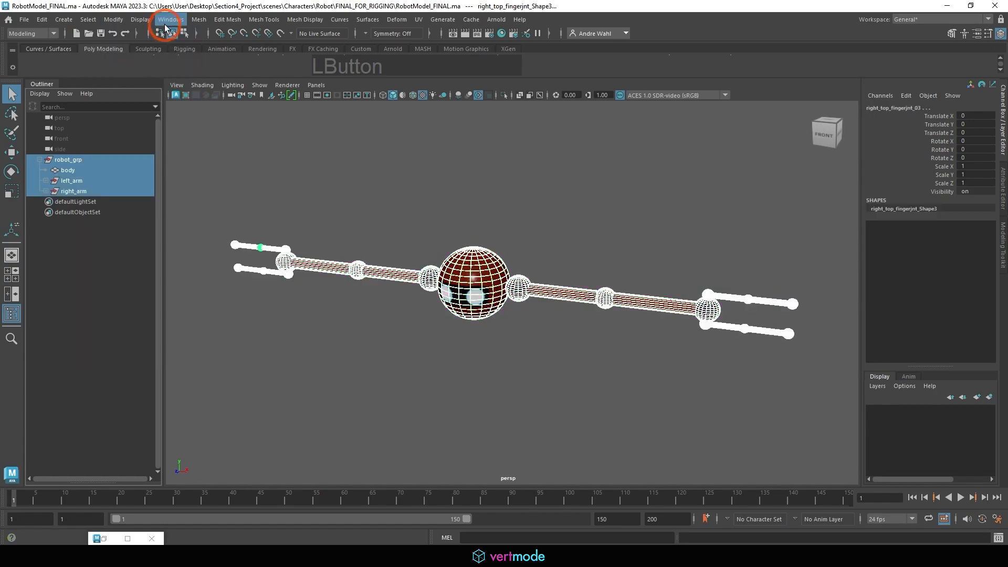
left_click(113, 19)
left_click(143, 70)
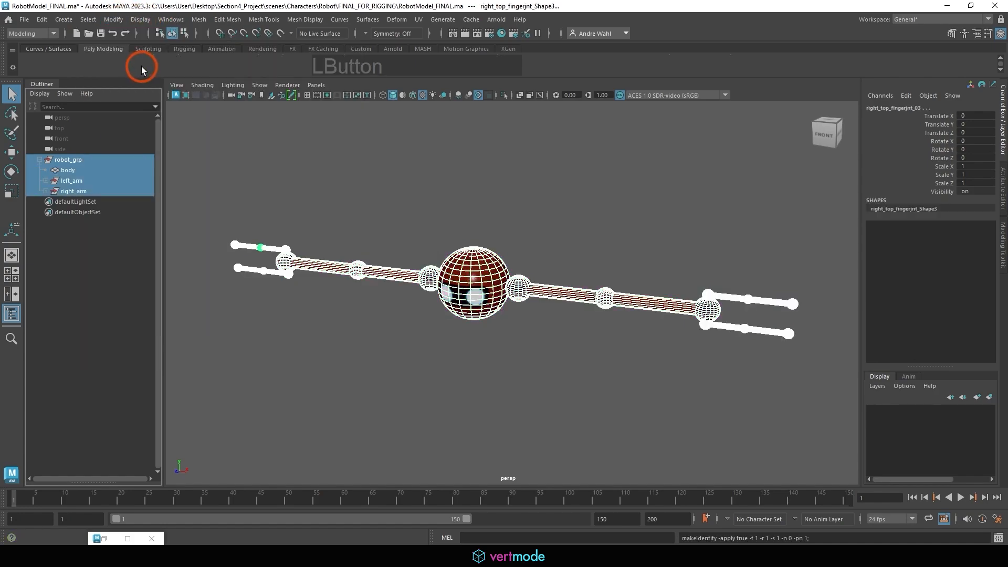
Delete the construction history of all selected robot parts.
left_click_drag(419, 243, 336, 158, "alt")
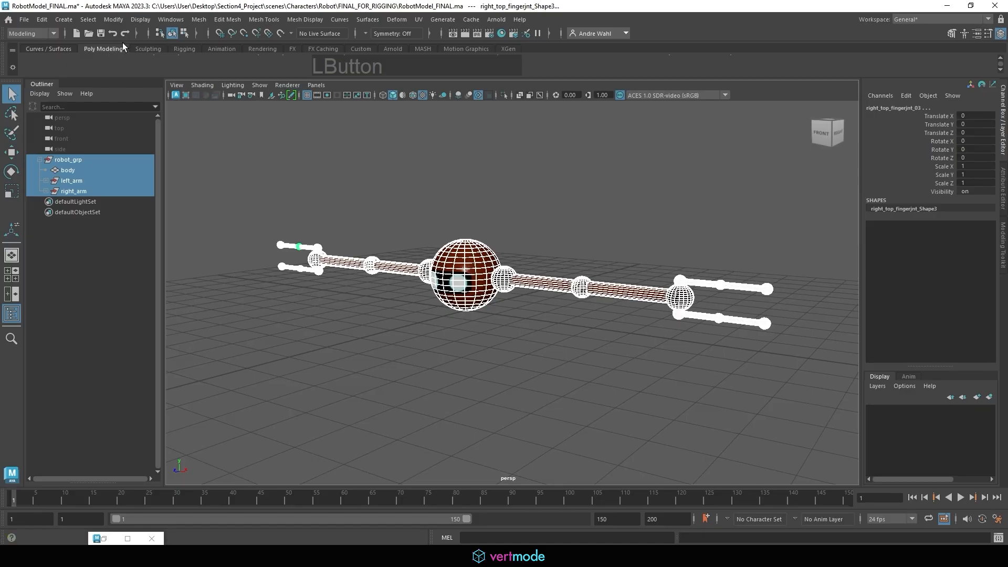
left_click(42, 19)
mouse_move(154, 142)
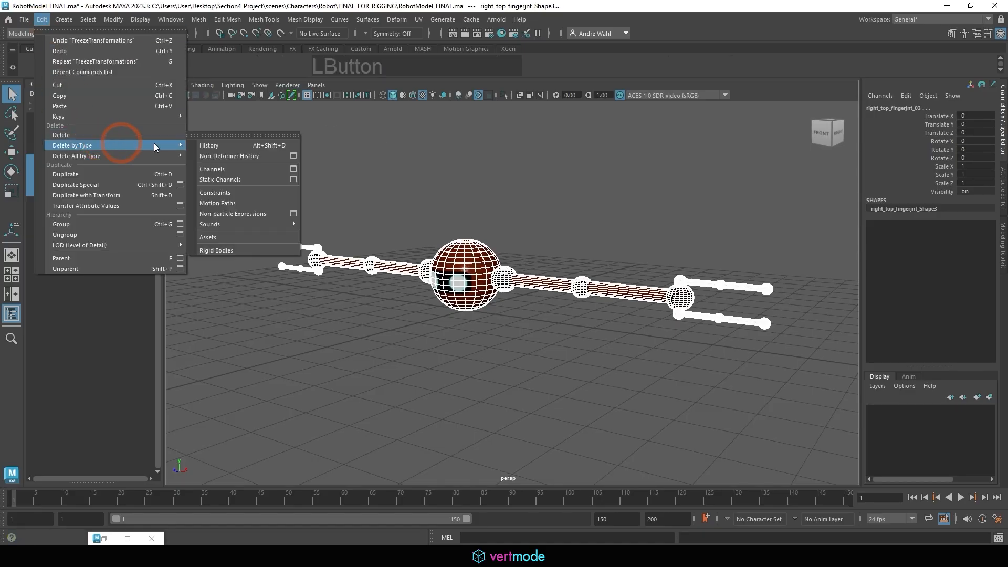
left_click(221, 145)
Examine how body, left_arm and right_arm are organised under robot_grp and which parts each arm group contains.
left_click(46, 180)
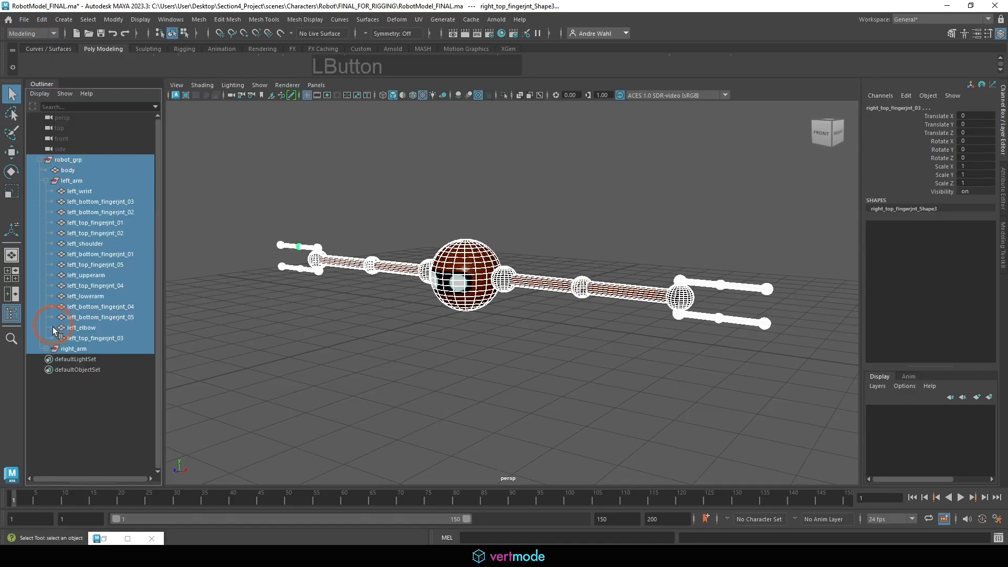
left_click(44, 350)
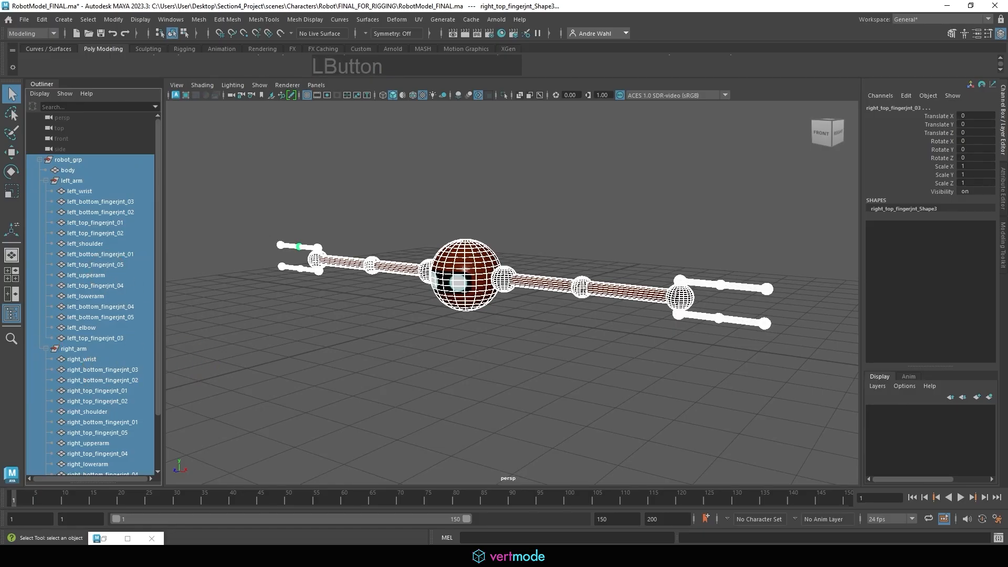
left_click(39, 159)
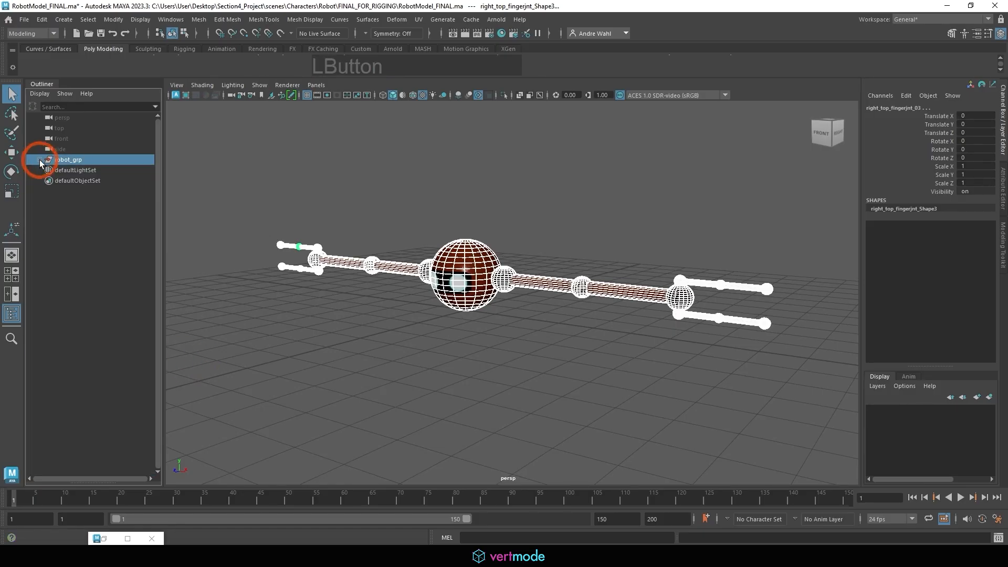
left_click(40, 159)
left_click(101, 171)
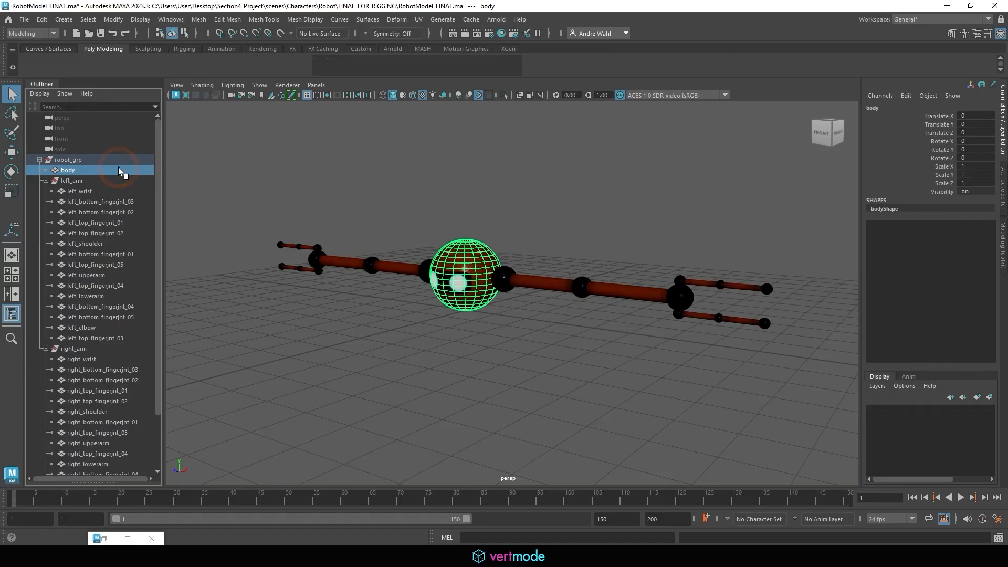
left_click(77, 177)
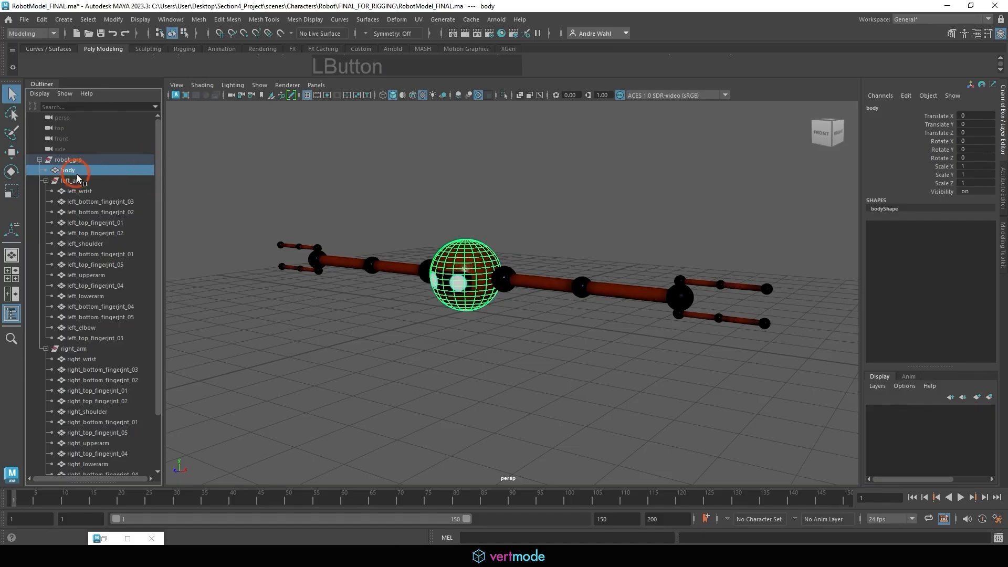
left_click(97, 349)
left_click(46, 180)
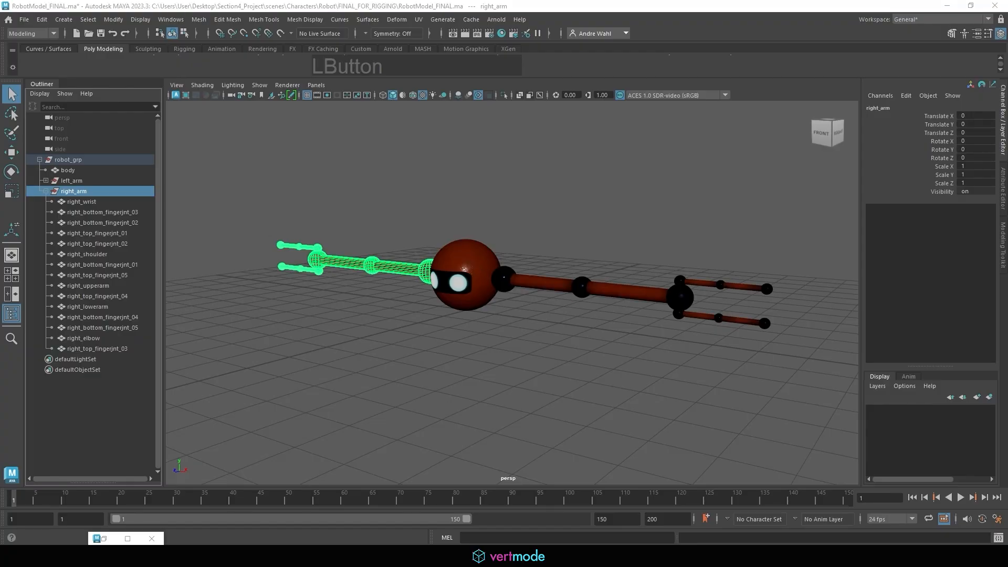
mouse_move(517, 127)
left_mouse_down()
mouse_move(513, 153)
mouse_move(597, 142)
mouse_move(657, 150)
mouse_move(688, 137)
left_mouse_up()
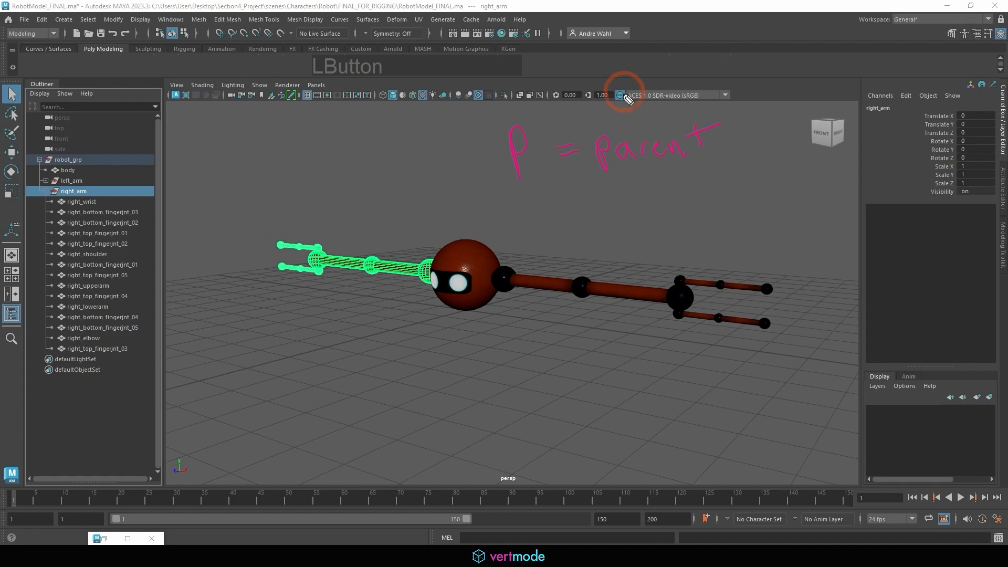
mouse_move(496, 200)
left_mouse_down()
mouse_move(484, 224)
mouse_move(512, 208)
mouse_move(489, 226)
mouse_move(569, 207)
mouse_move(629, 213)
mouse_move(729, 198)
mouse_move(750, 209)
mouse_move(798, 208)
mouse_move(835, 178)
mouse_move(850, 189)
left_mouse_up()
left_click_drag(483, 262, 856, 230)
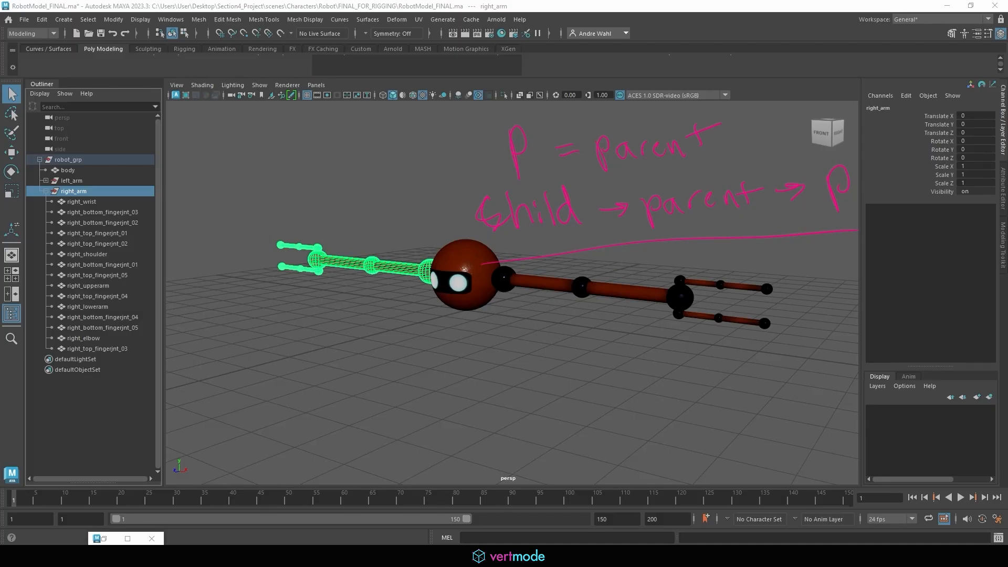
left_click(292, 95)
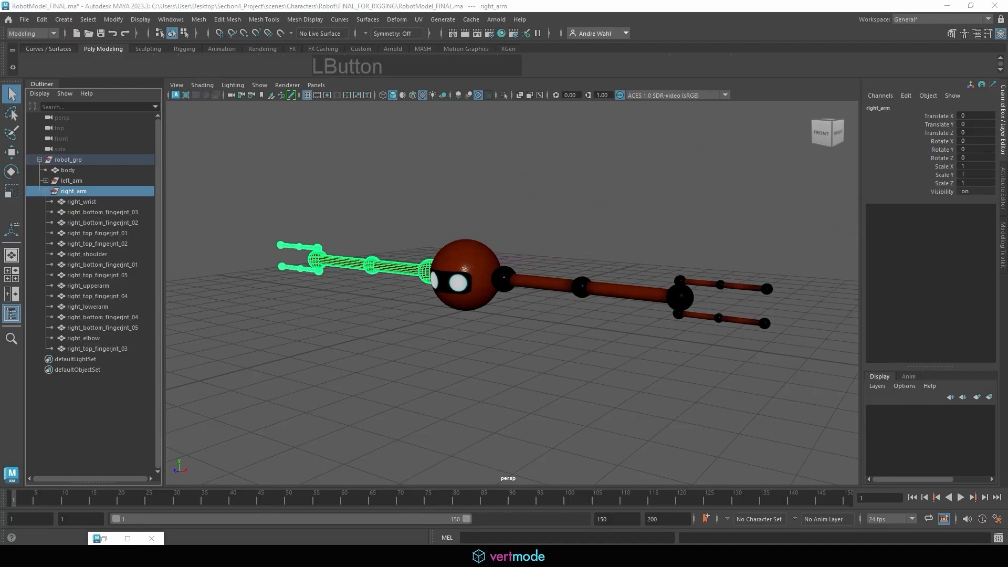
Select the fingertip sphere left_top_fingerjnt_05 and examine the finger chain from it back to the wrist.
left_click(766, 289)
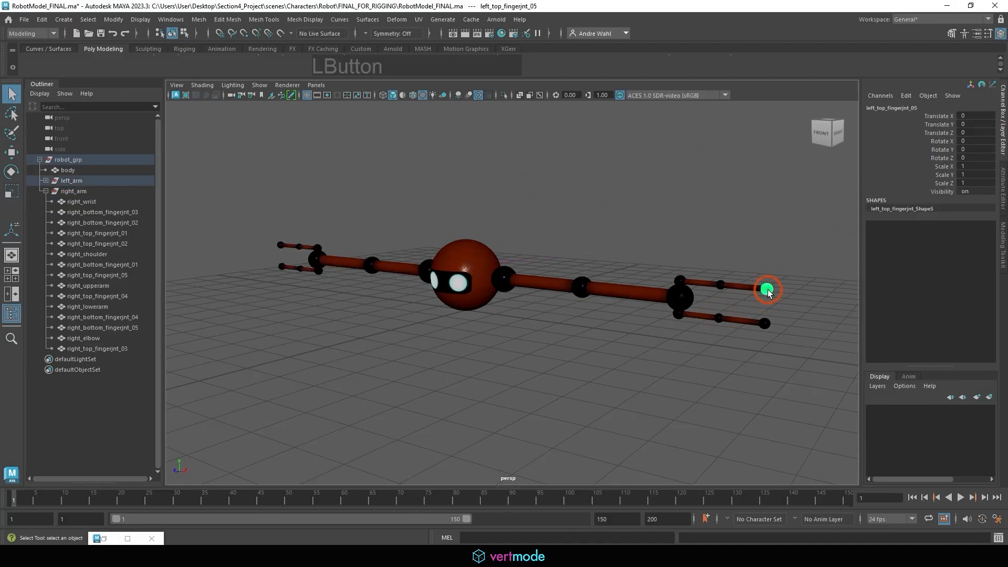
key("f")
left_click_drag(767, 293, 700, 302, "alt")
right_click_drag(700, 301, 484, 274, "alt")
middle_click_drag(484, 275, 716, 238, "alt")
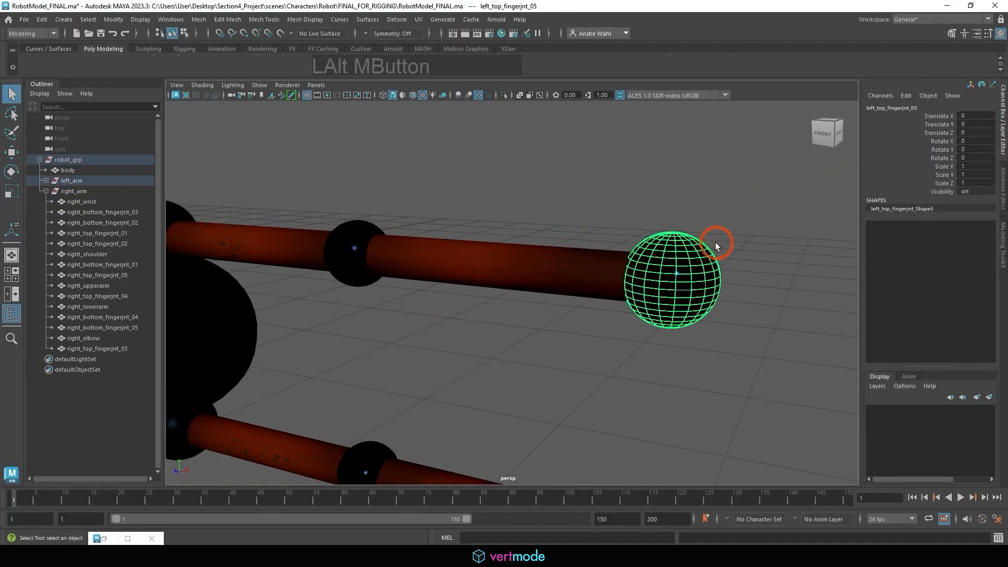
left_click_drag(715, 239, 652, 243, "alt")
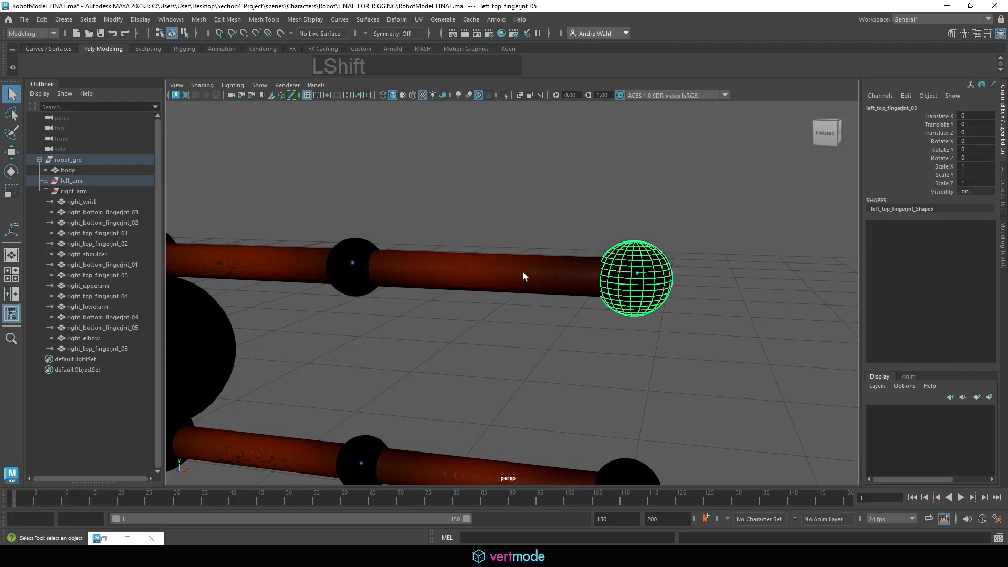
right_click_drag(523, 272, 427, 232, "alt")
middle_click_drag(426, 232, 502, 232, "alt")
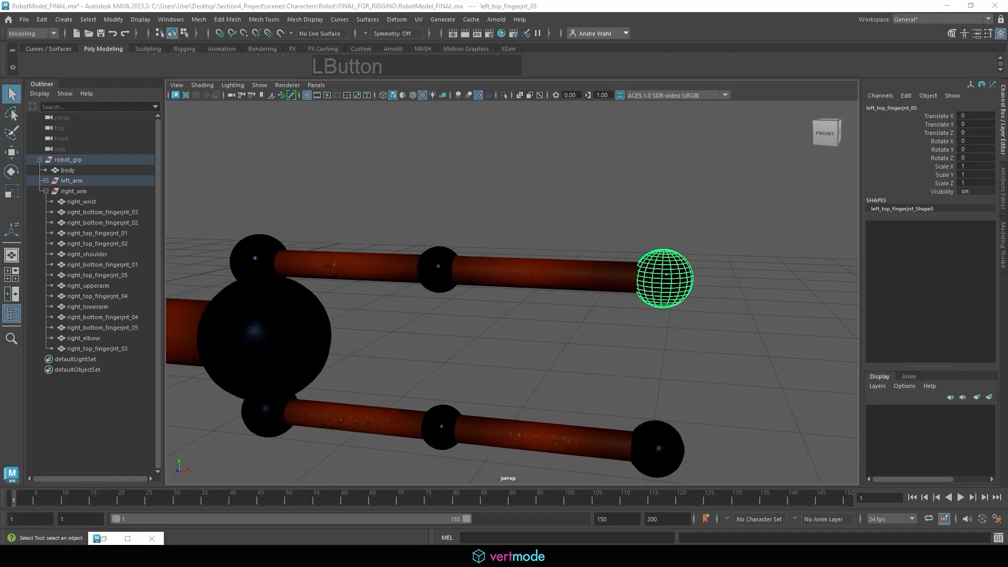
mouse_move(671, 245)
left_mouse_down()
mouse_move(612, 205)
mouse_move(598, 240)
mouse_move(609, 240)
mouse_move(540, 180)
mouse_move(445, 232)
mouse_move(461, 225)
mouse_move(428, 197)
mouse_move(349, 243)
mouse_move(362, 230)
mouse_move(275, 193)
mouse_move(257, 223)
mouse_move(265, 207)
mouse_move(191, 252)
mouse_move(211, 299)
mouse_move(209, 290)
left_mouse_up()
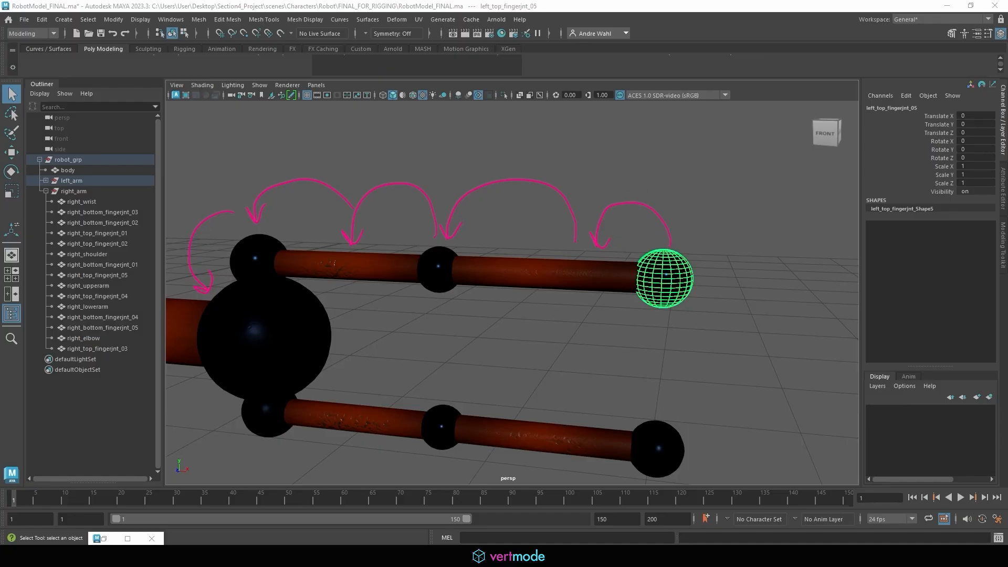
left_click(608, 192)
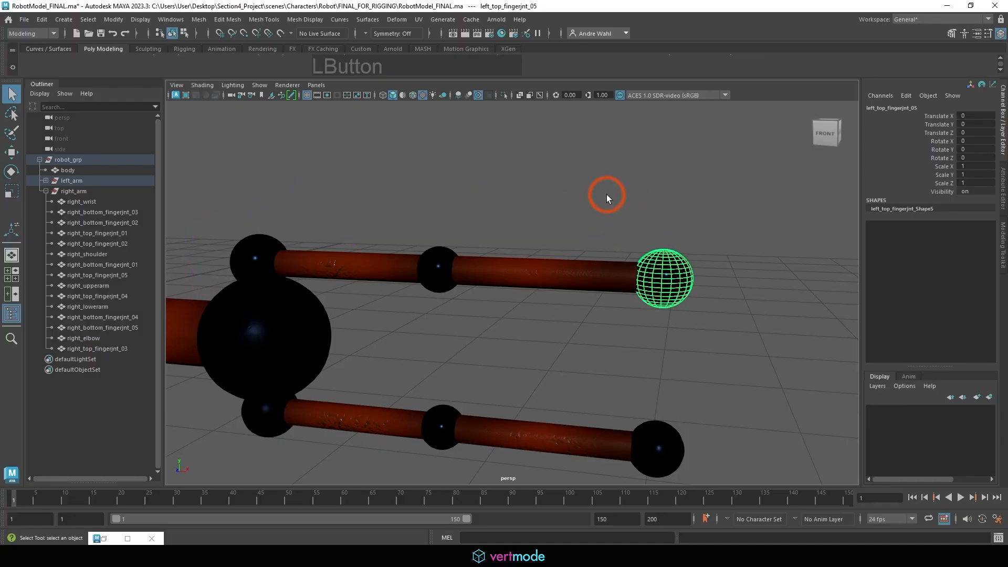
Parent the fingertip left_top_fingerjnt_05 to the finger segment left_top_fingerjnt_04 and expand both left_arm and that segment in the hierarchy.
left_click(626, 277)
left_click(556, 278, "shift")
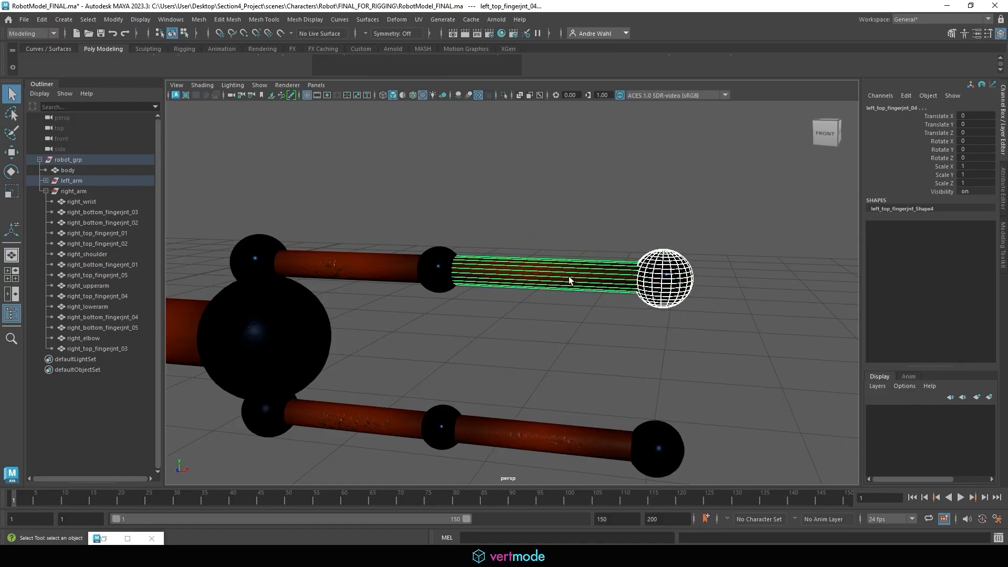
key("p")
left_click(45, 181)
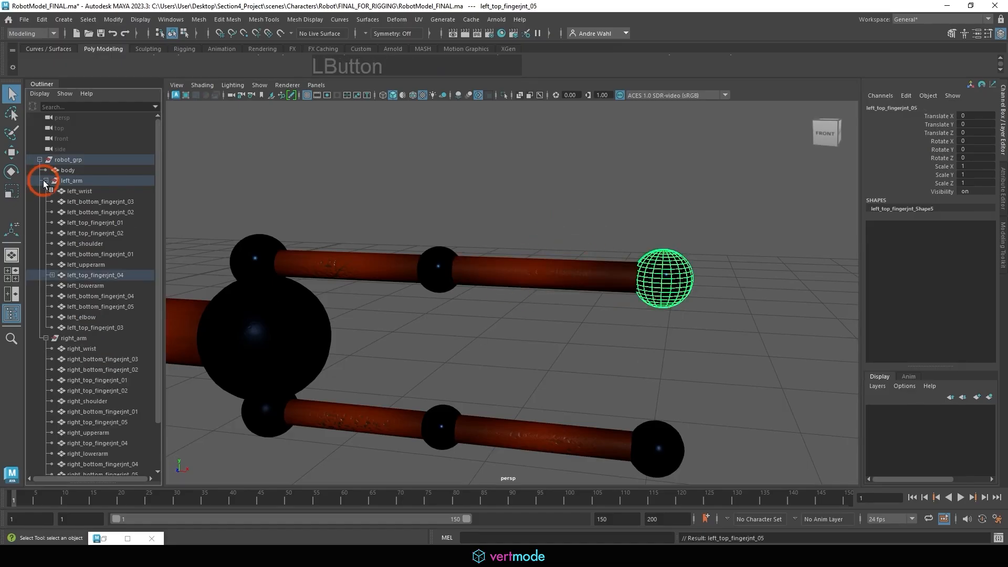
left_click(52, 275)
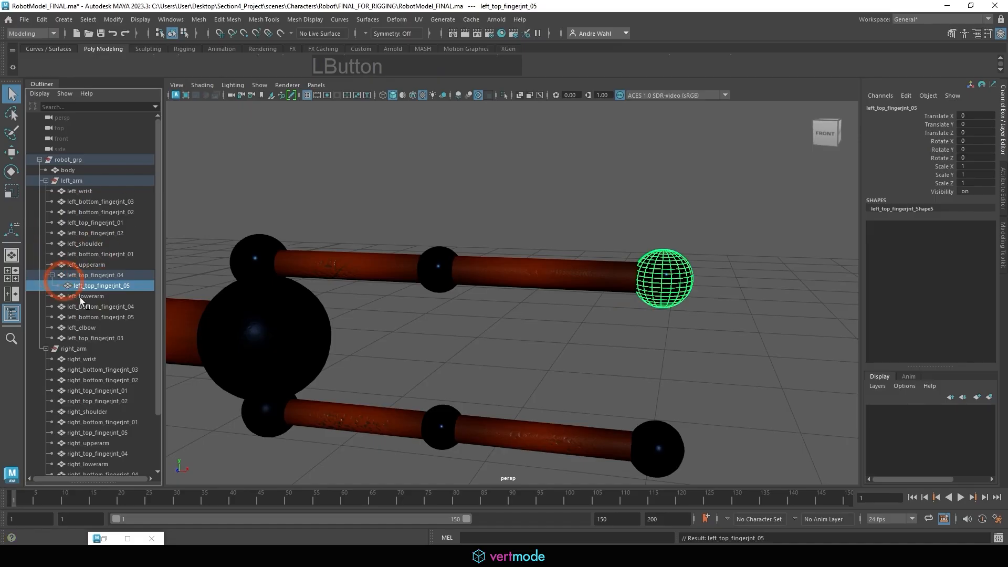
Test the parenting by rotating finger segment left_top_fingerjnt_04 together with its fingertip, and undo the rotation.
left_click(96, 278)
key("e")
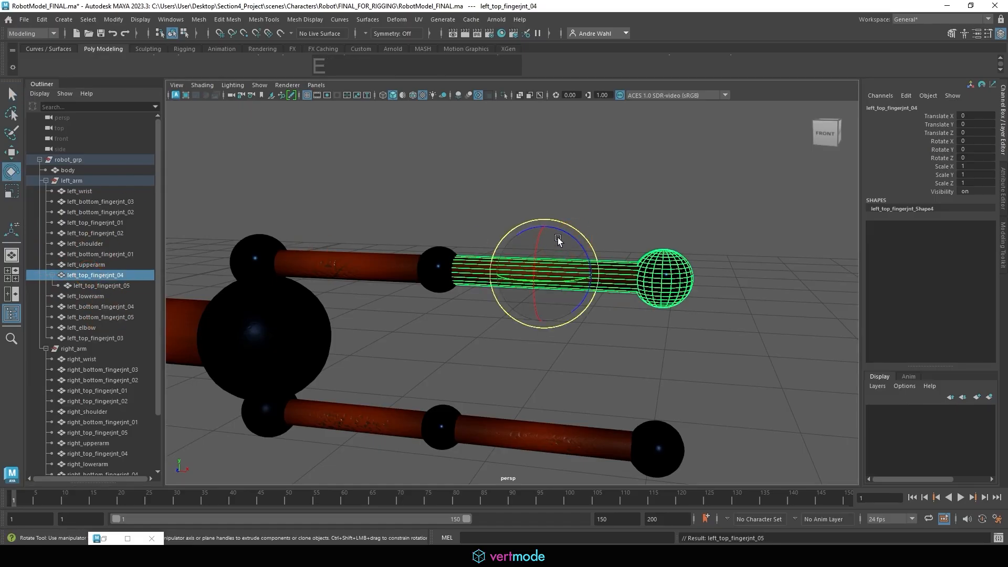
left_click_drag(558, 238, 584, 206)
key("ctrl+z")
left_click(675, 264)
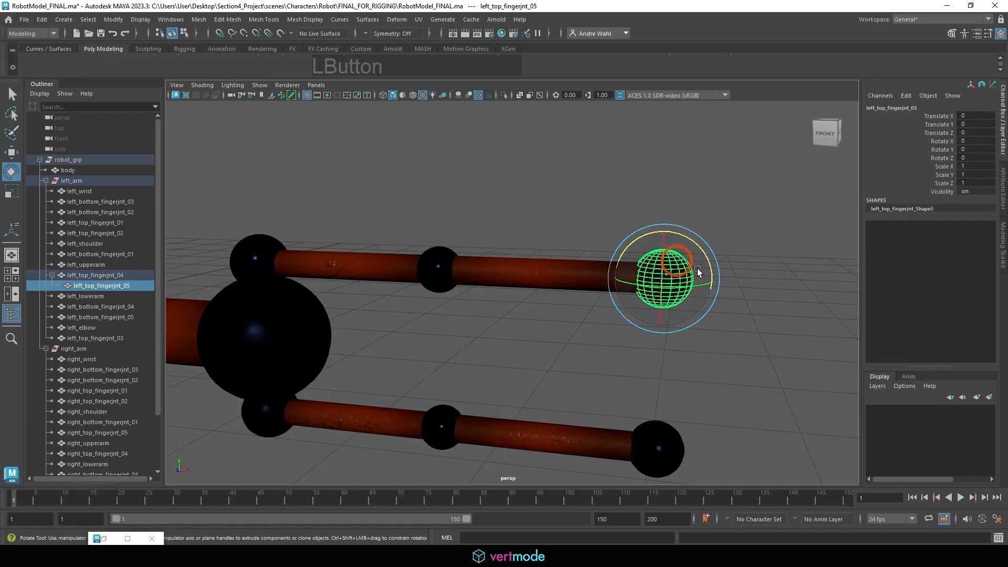
left_click(467, 266)
left_click(572, 232)
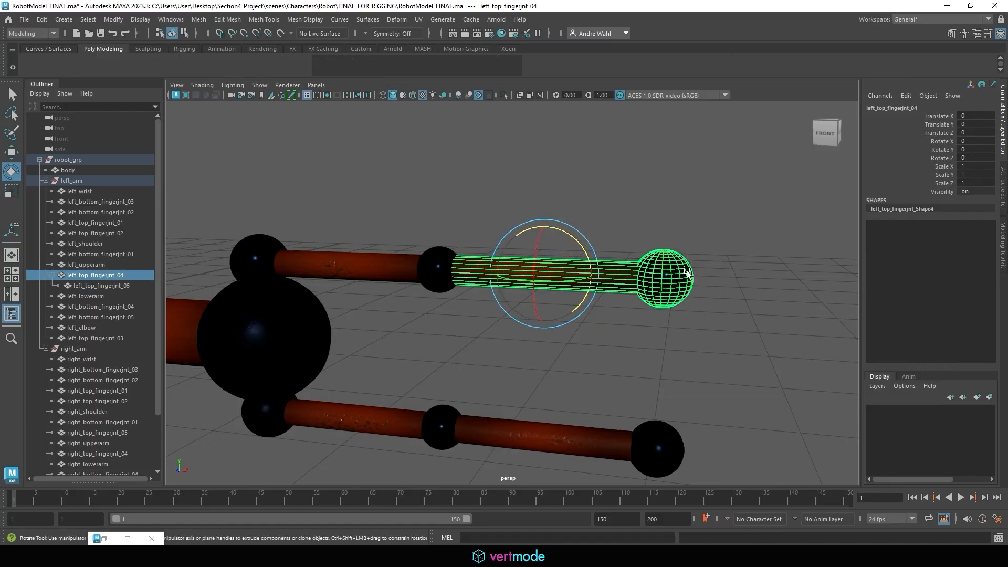
Rotate the fingertip left_top_fingerjnt_05 on its own as a test and undo the rotation.
left_click(685, 245)
left_click_drag(685, 245, 696, 211)
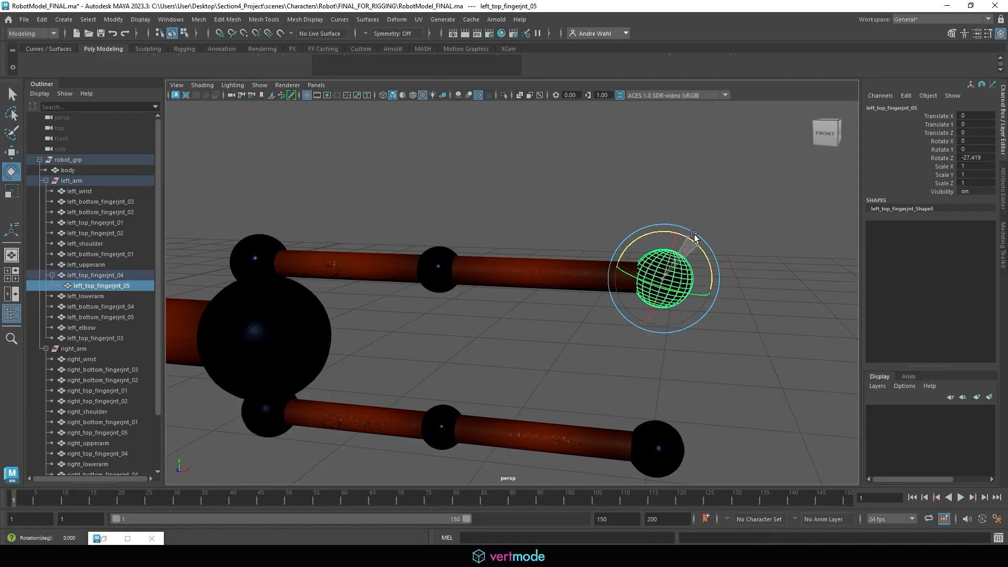
key("ctrl+z")
Repeat the rotation test on the parent segment left_top_fingerjnt_04, undo it and reselect the segment.
left_click(536, 295)
left_click(556, 261)
left_click_drag(577, 240, 612, 307)
left_click_drag(591, 223, 604, 202)
key("ctrl+z")
left_click(649, 172)
left_click(609, 263)
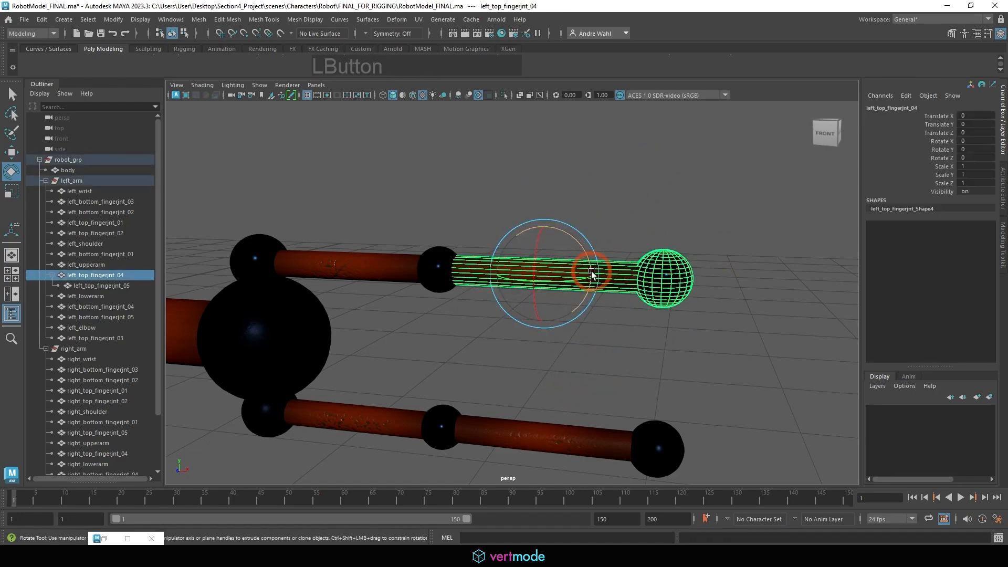
left_click(591, 274)
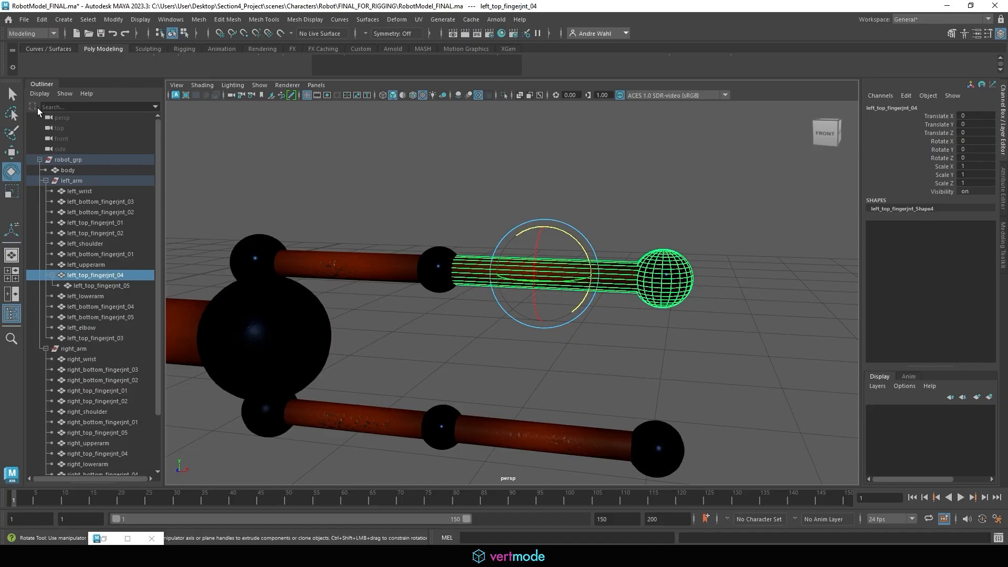
Parent the finger segment left_top_fingerjnt_04 to the middle finger joint left_top_fingerjnt_03.
left_click(13, 97)
left_click(525, 204)
left_click(565, 282)
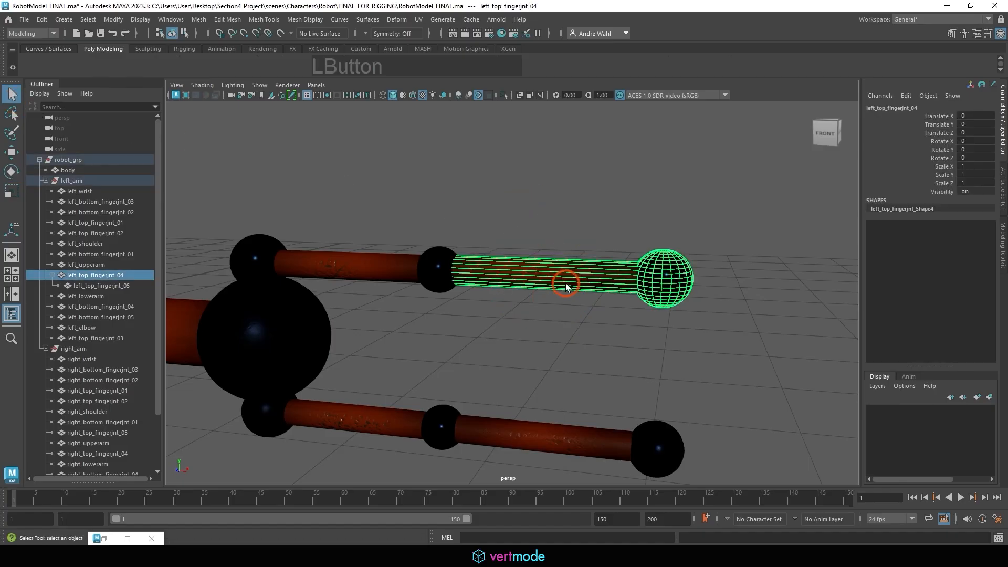
left_click(439, 262, "shift")
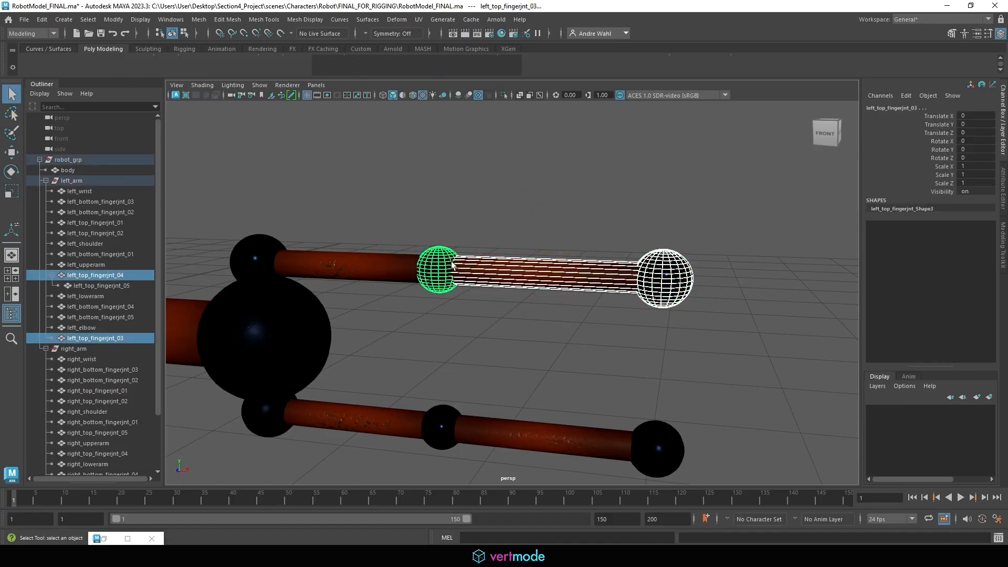
key("p")
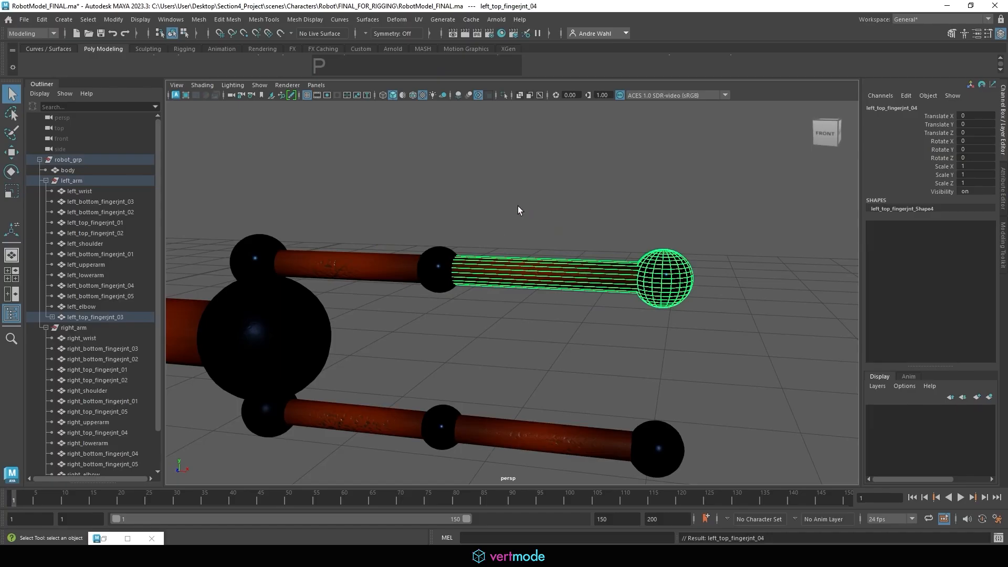
Test-rotate the middle finger joint left_top_fingerjnt_03 together with the parts parented to it.
left_click(432, 261)
key("e")
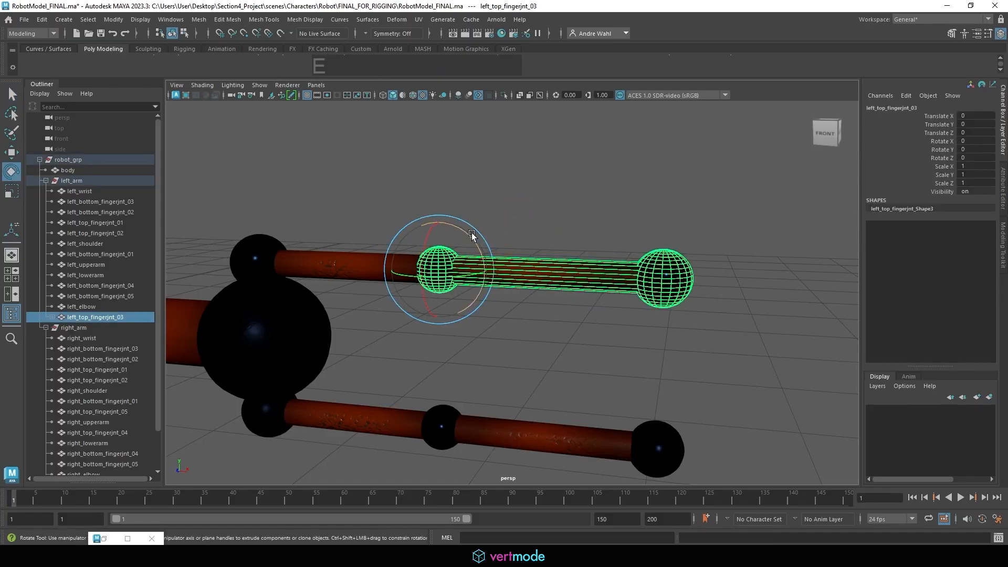
left_click_drag(471, 234, 582, 201)
Parent the middle finger joint left_top_fingerjnt_03 to the finger segment left_top_fingerjnt_02.
left_click(409, 265)
left_click(447, 252)
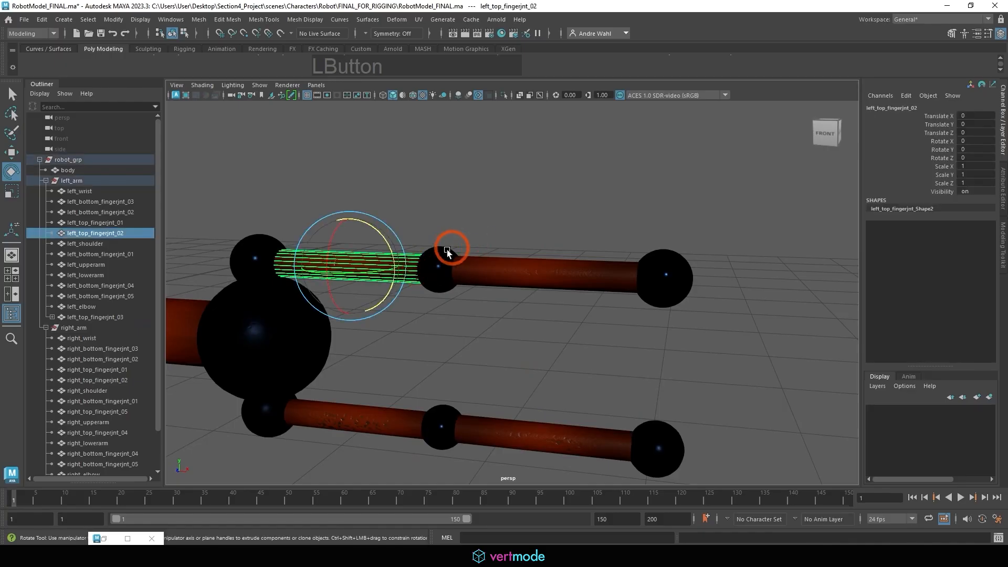
left_click(343, 250, "shift")
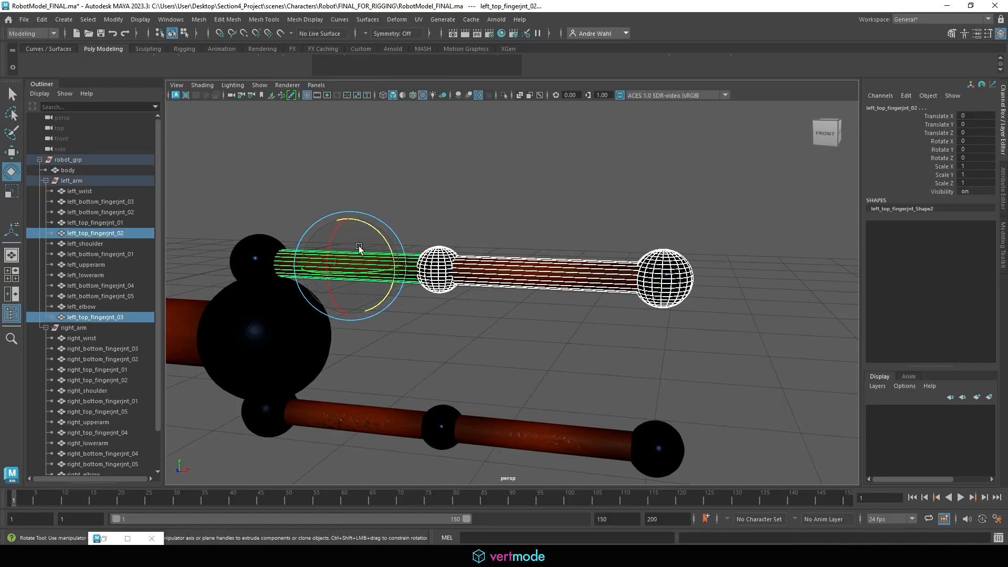
key("p")
Parent the finger segment left_top_fingerjnt_02 to the finger's base sphere left_top_fingerjnt_01.
left_click(333, 260)
middle_click_drag(333, 259, 638, 244, "alt")
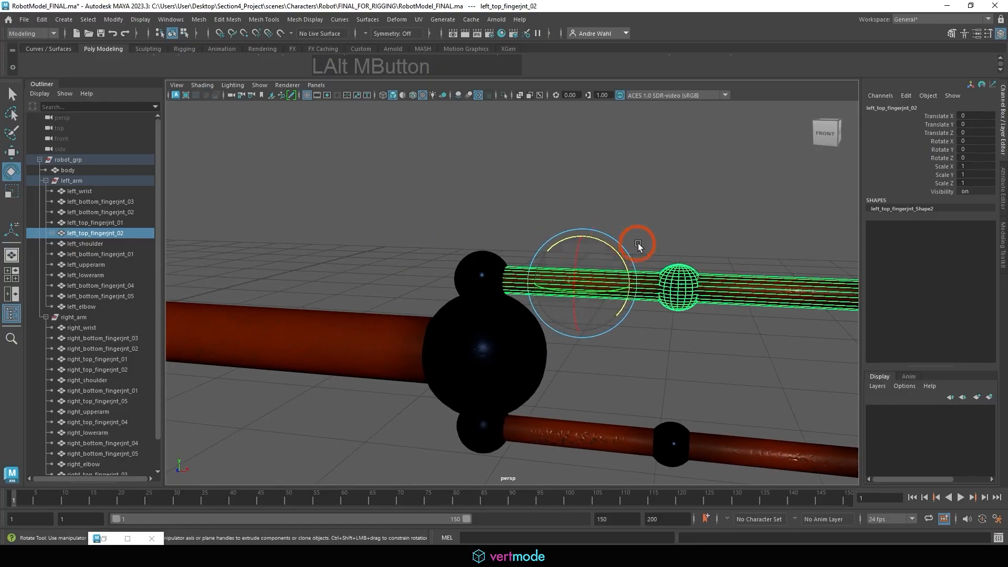
left_click(474, 270, "shift")
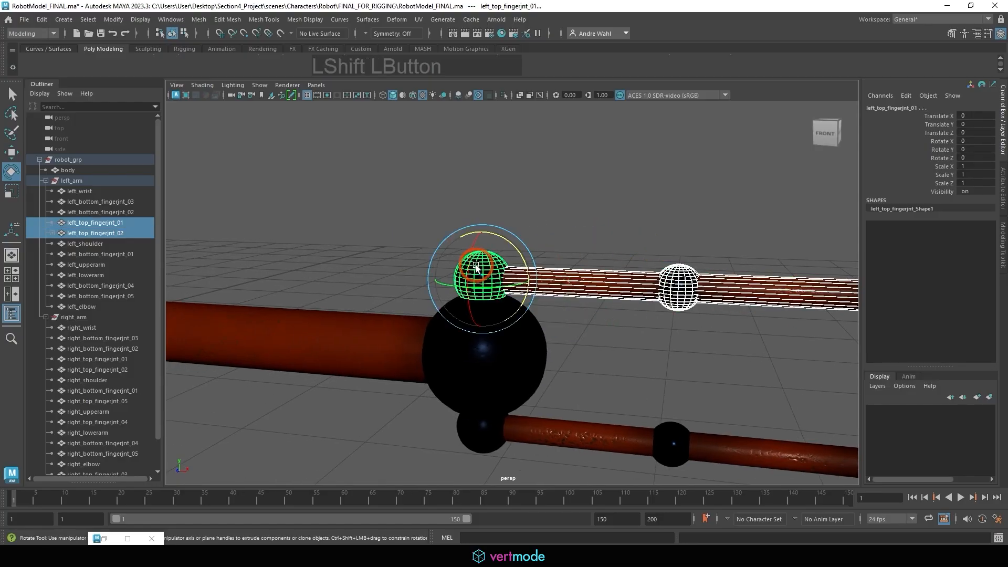
key("p")
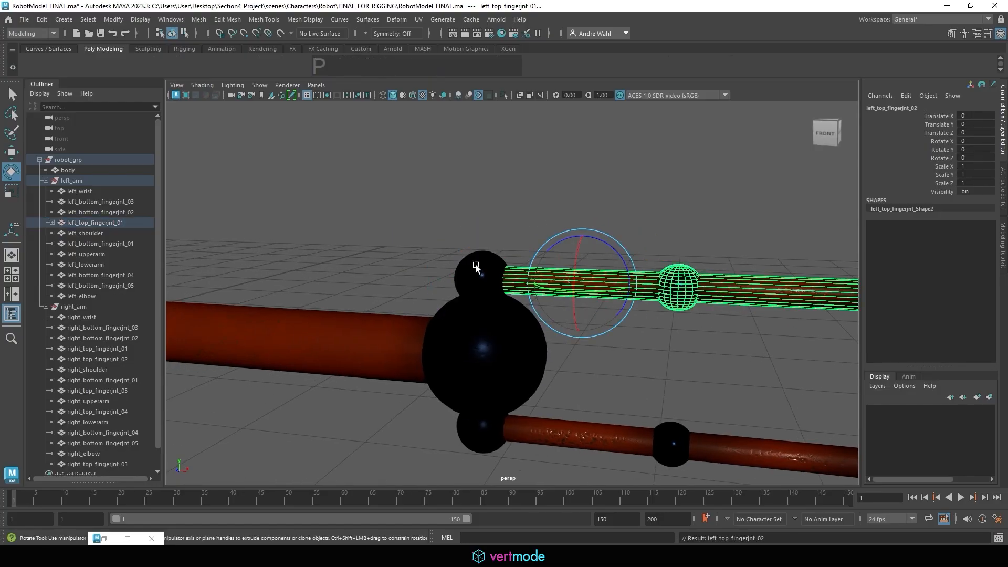
Expand the upper finger's hierarchy from left_top_fingerjnt_01 down to left_top_fingerjnt_05 to examine its nesting.
right_click_drag(476, 265, 336, 221, "alt")
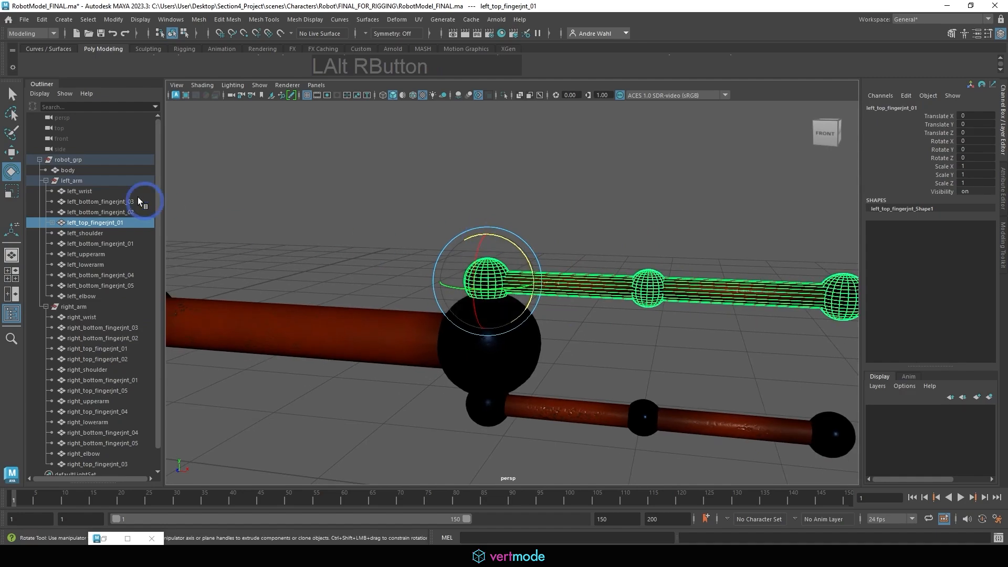
left_click(52, 222)
left_click(59, 233)
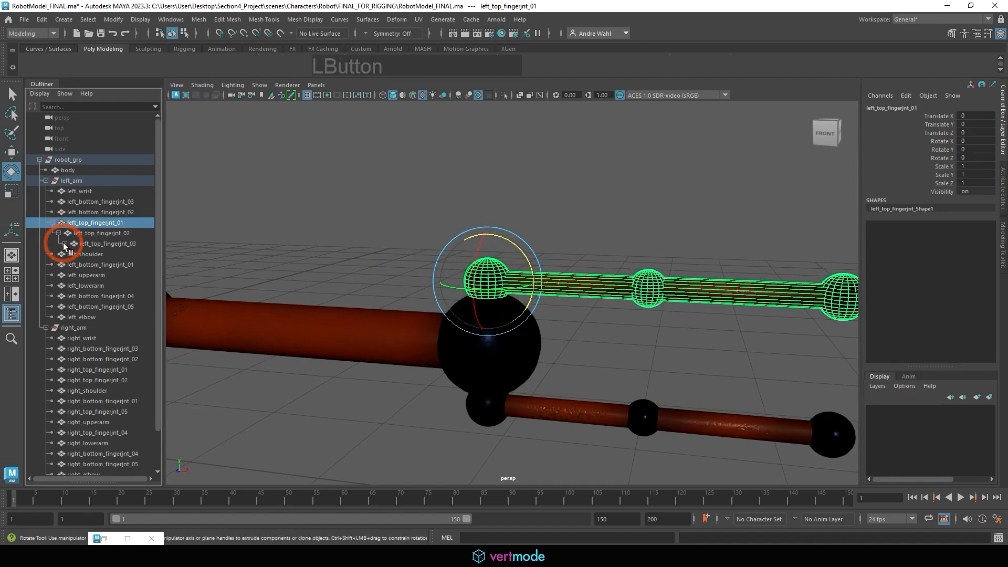
left_click(64, 244)
left_click(71, 254)
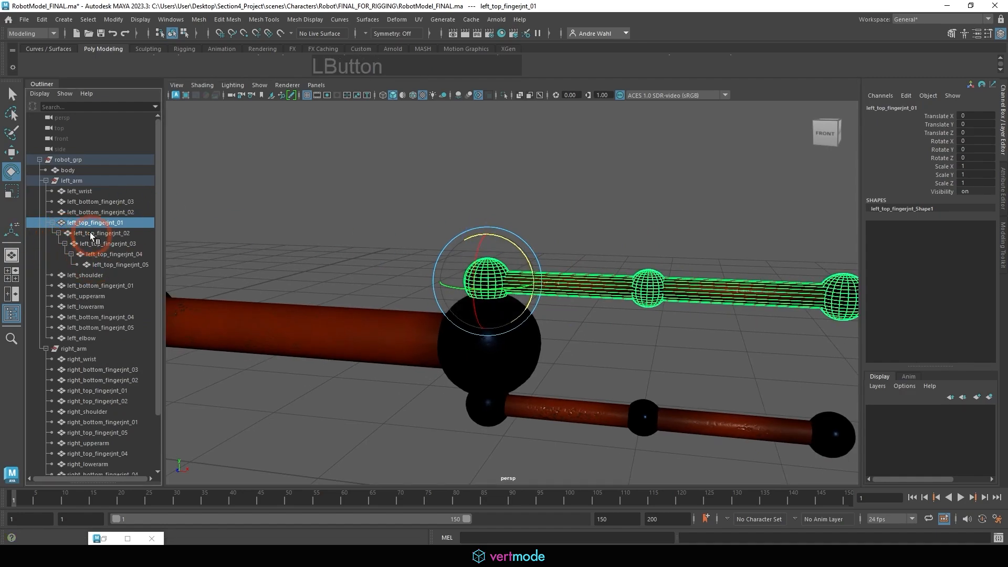
Pose the upper left finger as a test, rotating left_top_fingerjnt_01 about 60 degrees in Z and left_top_fingerjnt_03 to about -67 degrees.
left_click_drag(525, 243, 472, 218)
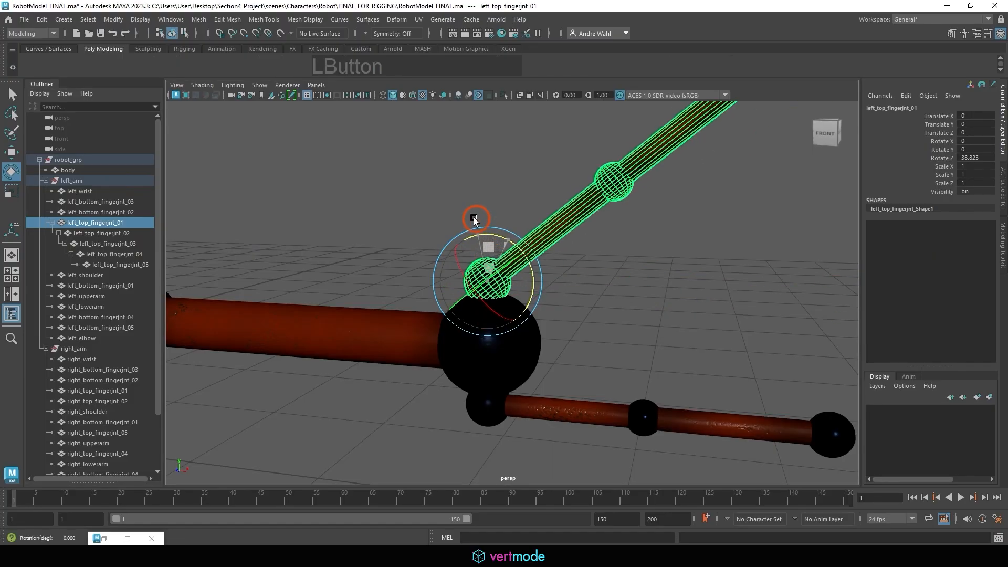
right_click_drag(608, 243, 540, 218, "alt")
middle_click_drag(540, 219, 532, 270, "alt")
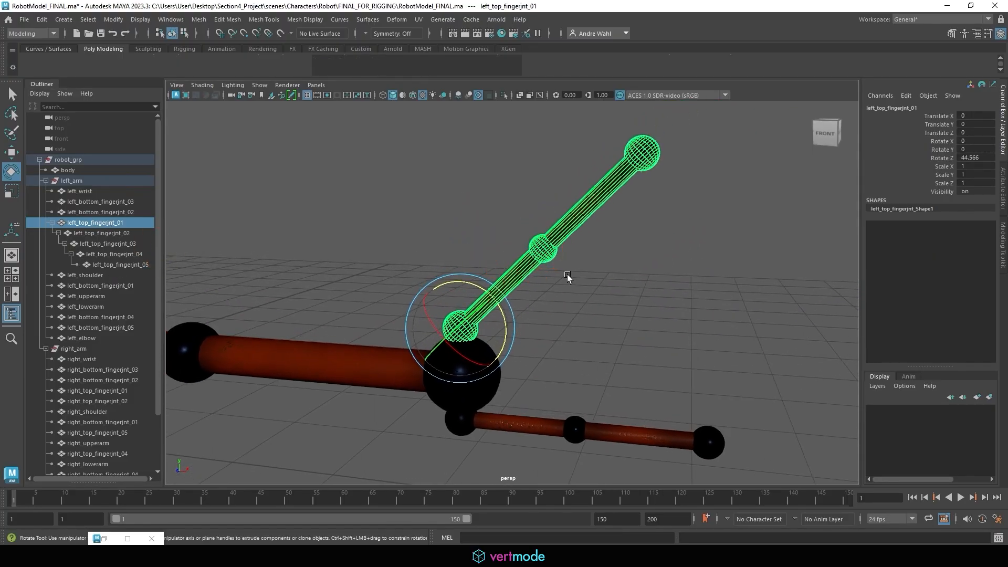
left_click(536, 248)
left_click_drag(581, 223, 483, 293)
left_click(461, 327)
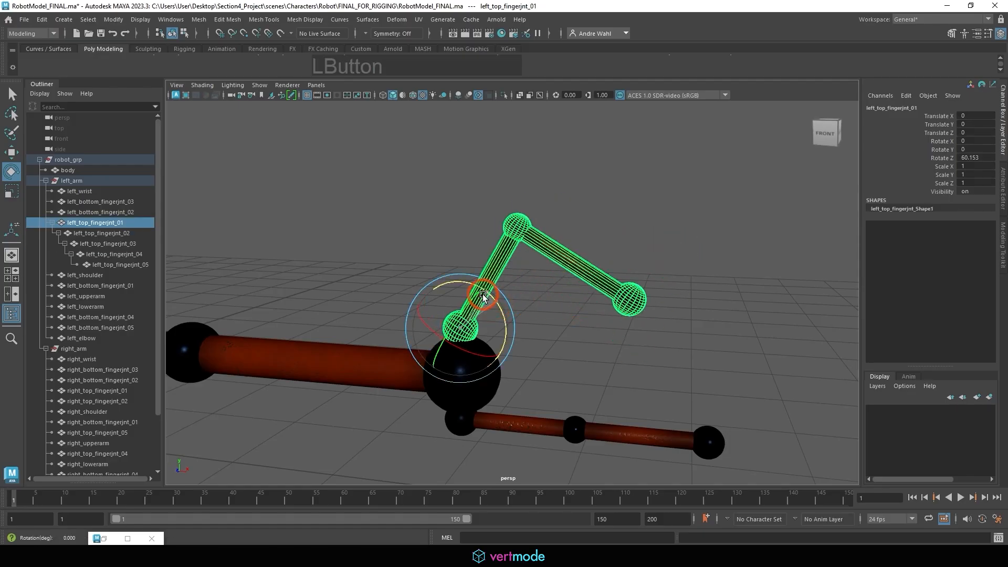
left_click(602, 227)
left_click(527, 222)
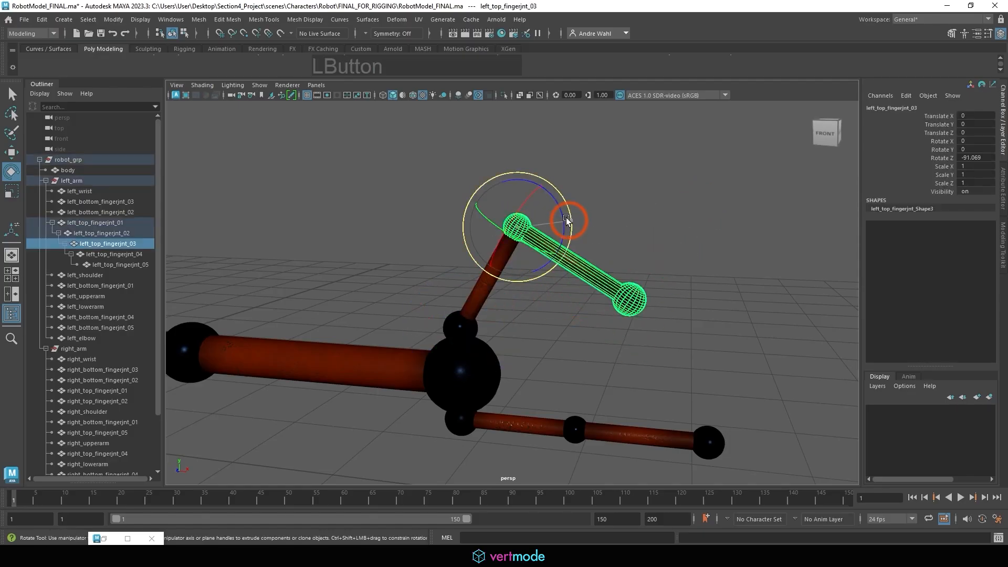
left_click_drag(571, 217, 632, 180)
left_click(686, 196)
Test-rotate the left arm's shoulder sphere and undo the rotation.
right_click_drag(686, 195, 589, 214, "alt")
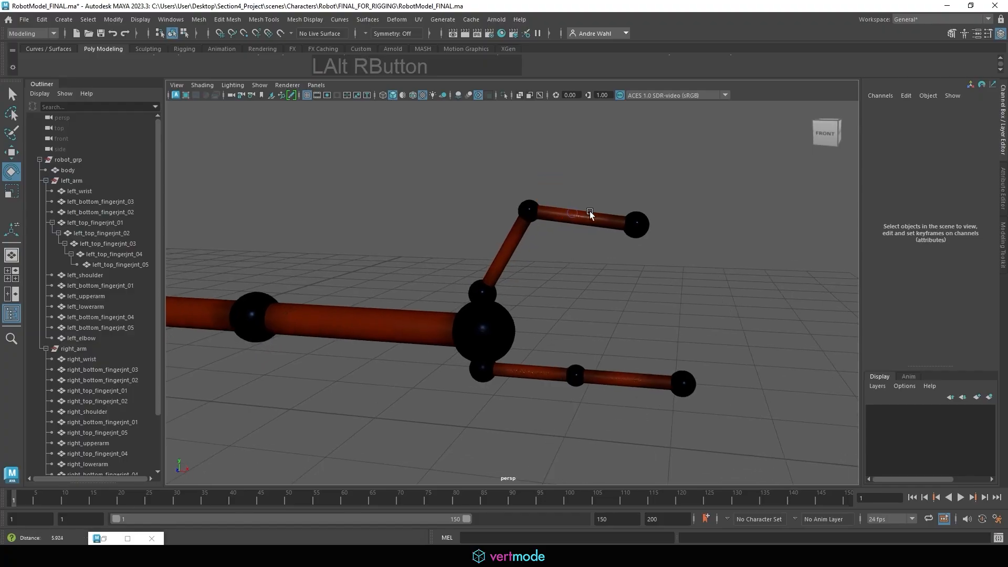
left_click_drag(590, 213, 632, 202, "alt")
right_click_drag(580, 229, 503, 242, "alt")
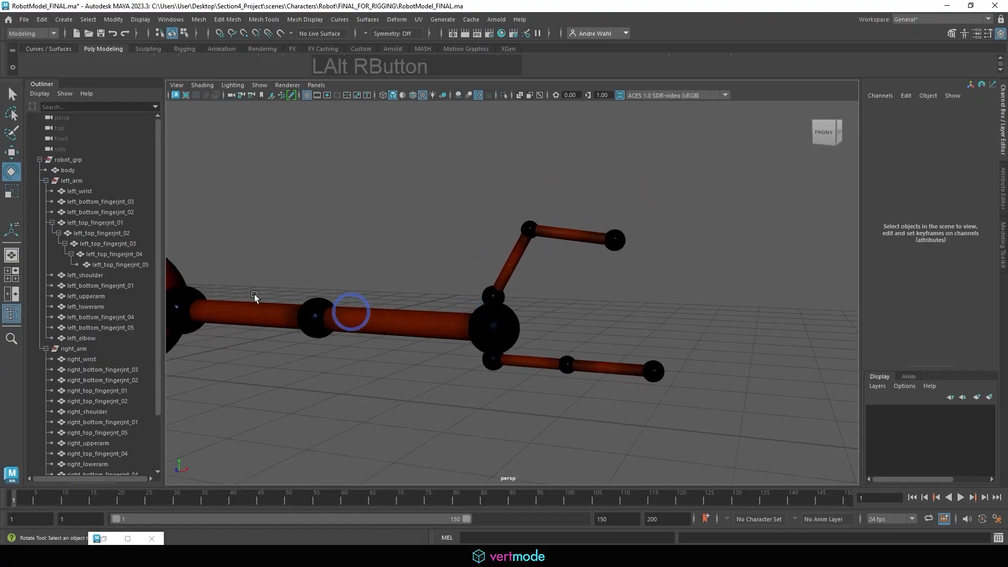
middle_click_drag(357, 292, 527, 254, "alt")
left_click(320, 272)
left_click_drag(357, 260, 363, 310)
key("ctrl+z")
Try moving left_wrist away from the end of the arm and undo the move.
key("w")
left_click(669, 293)
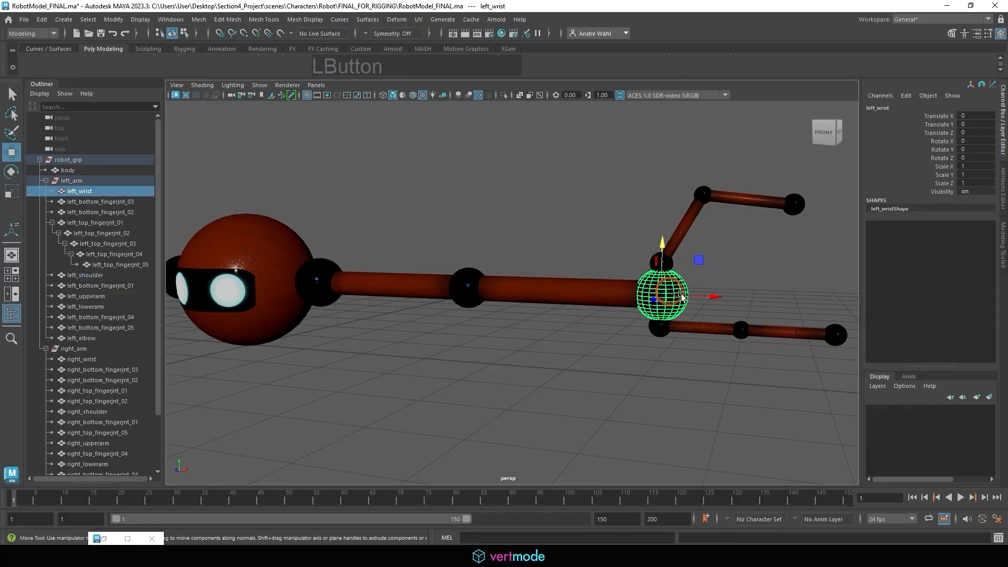
left_click_drag(654, 277, 488, 311)
key("ctrl+z")
Reset Rotate X, Y and Z to 0 on both left_top_fingerjnt_01 and left_top_fingerjnt_03.
left_click(684, 257)
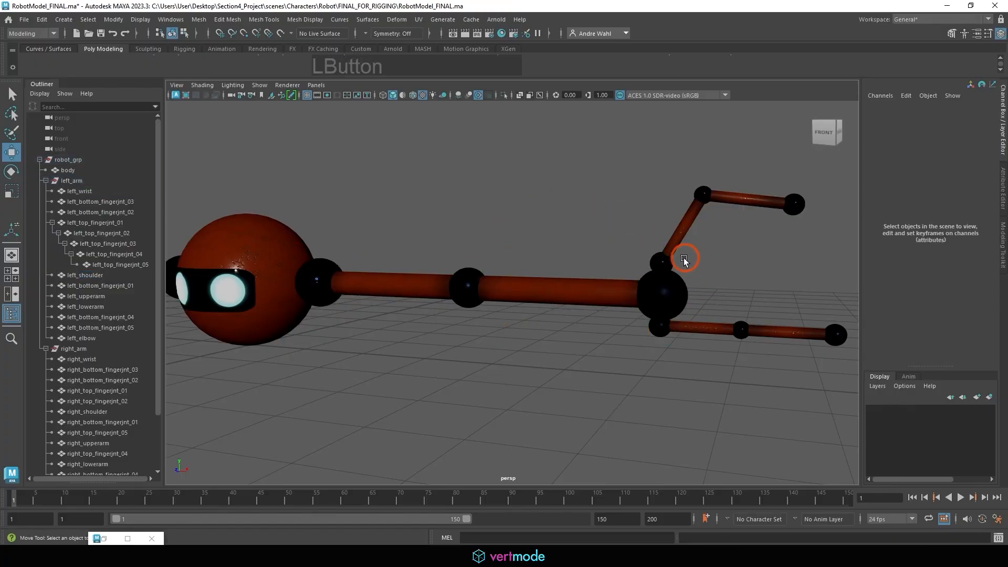
left_click(680, 231)
left_click(703, 197, "shift")
left_click_drag(977, 141, 976, 158)
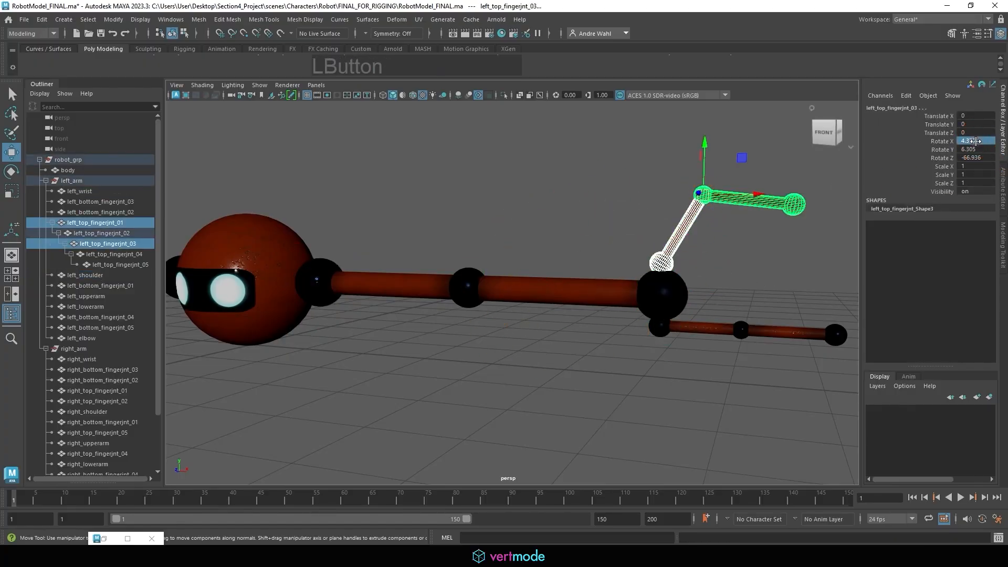
type("0")
key("KP_Enter")
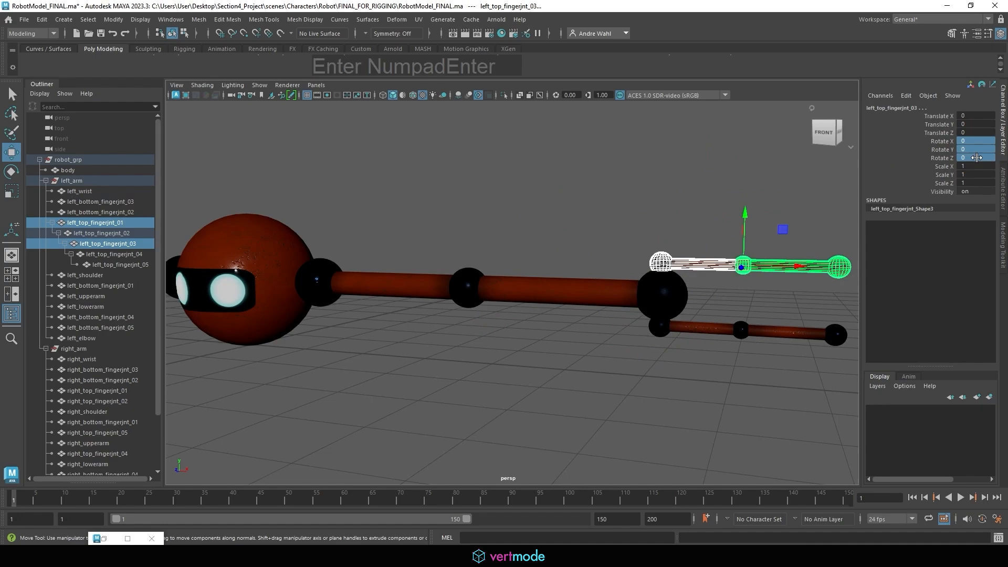
Parent the upper finger's base left_top_fingerjnt_01 to left_wrist.
left_click(694, 157)
middle_click_drag(694, 158, 481, 241, "alt")
right_click_drag(481, 241, 33, 191, "alt")
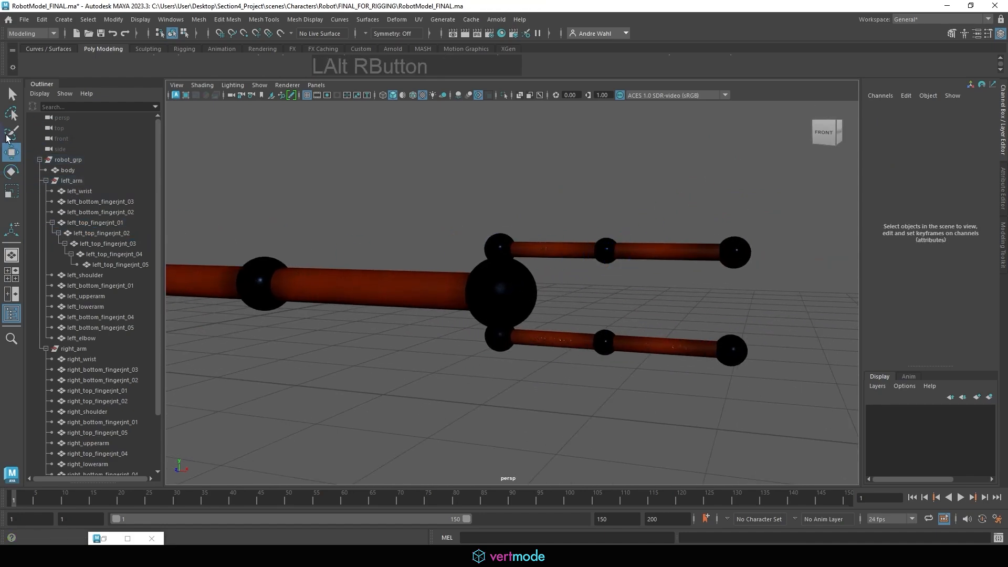
left_click(13, 94)
left_click(502, 223)
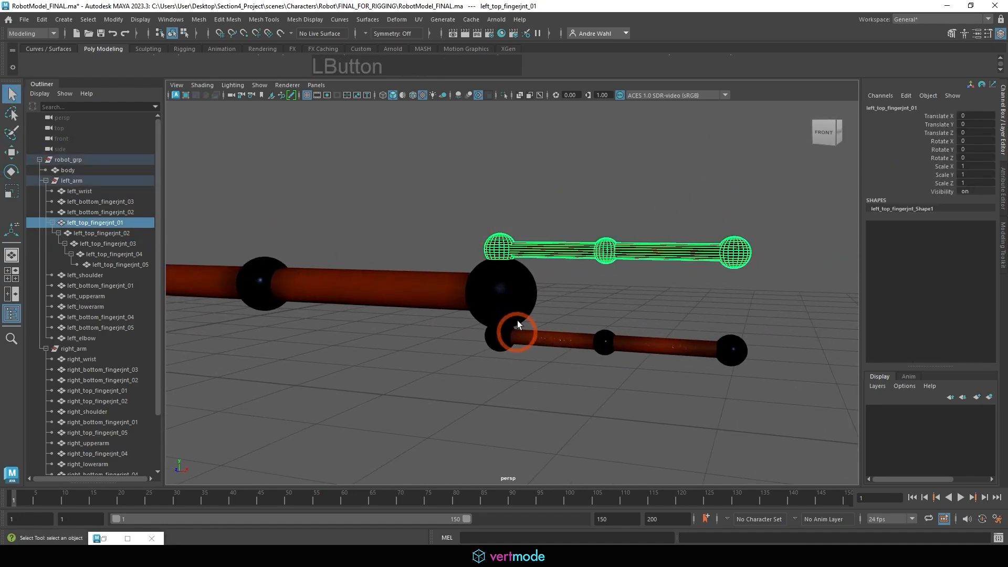
left_click(517, 296, "shift")
key("p")
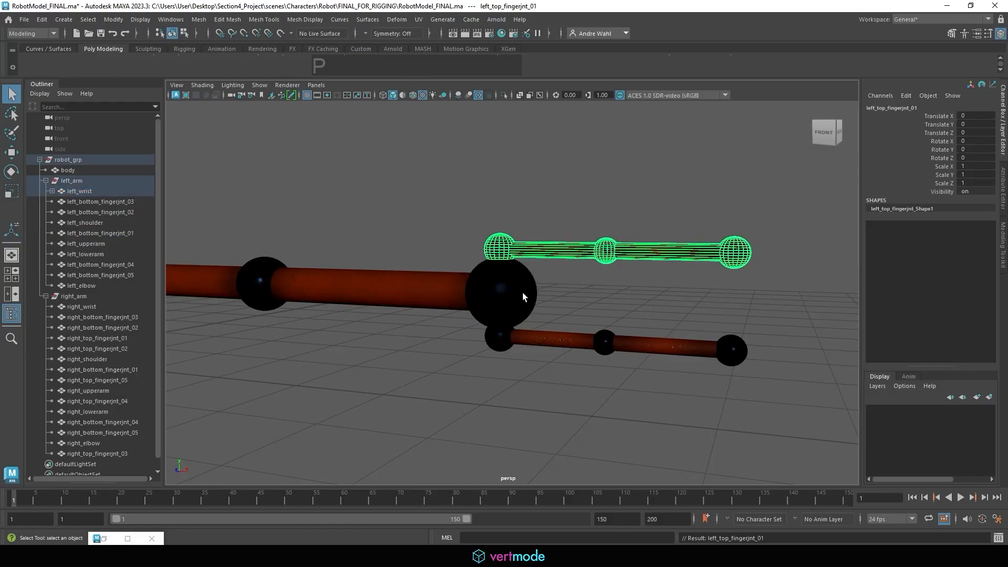
Parent left_wrist to left_lowerarm and select the lower arm with its children.
left_click(518, 277)
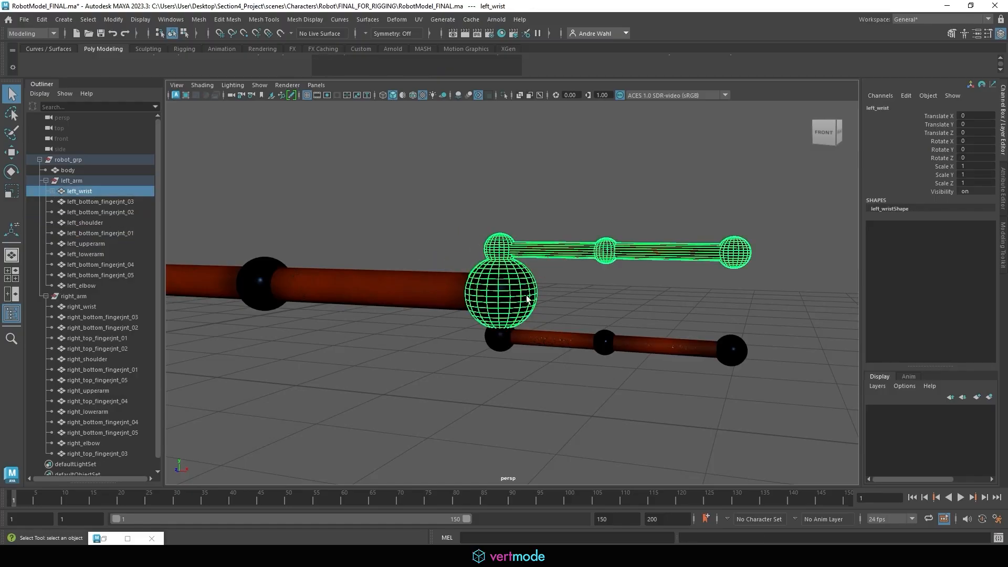
middle_click_drag(518, 300, 713, 315, "alt")
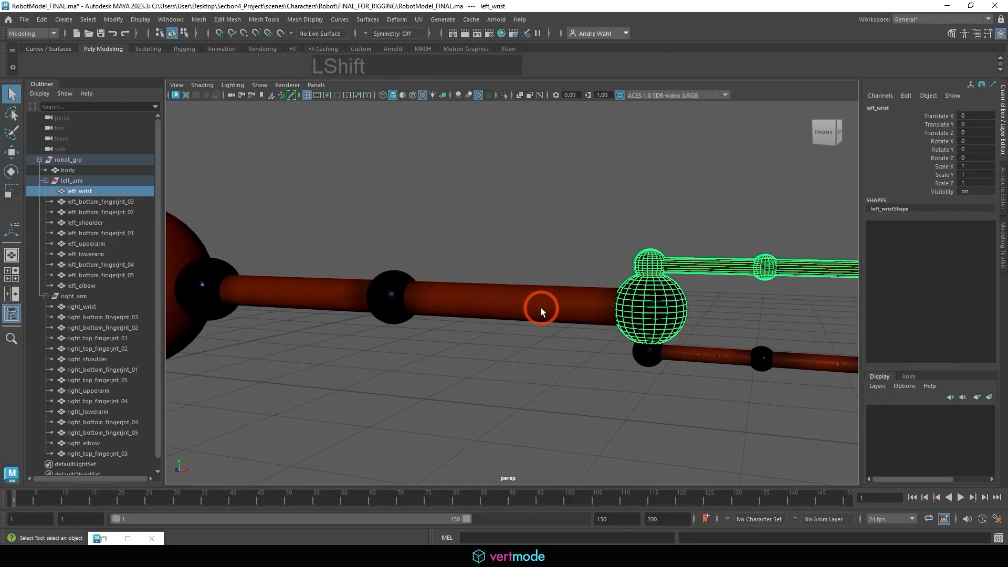
left_click(487, 302, "shift")
left_click(511, 294, "shift")
left_click(552, 296, "shift")
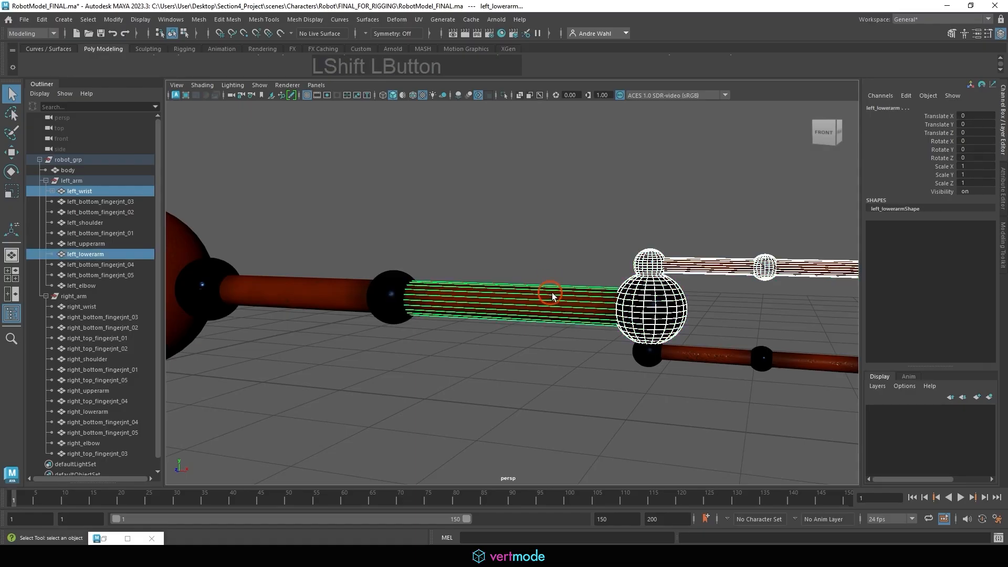
left_click(530, 303, "shift")
left_click(491, 283, "shift")
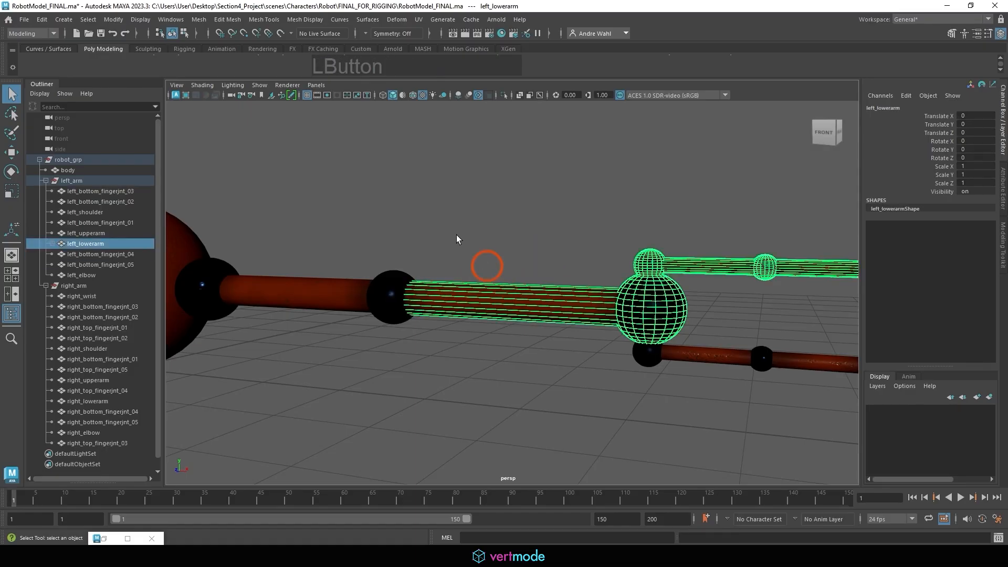
Parent left_lowerarm to left_elbow, and parent left_elbow to left_upperarm.
middle_click_drag(459, 241, 680, 241, "alt")
left_click_drag(680, 241, 608, 275, "alt")
left_click(582, 282, "shift")
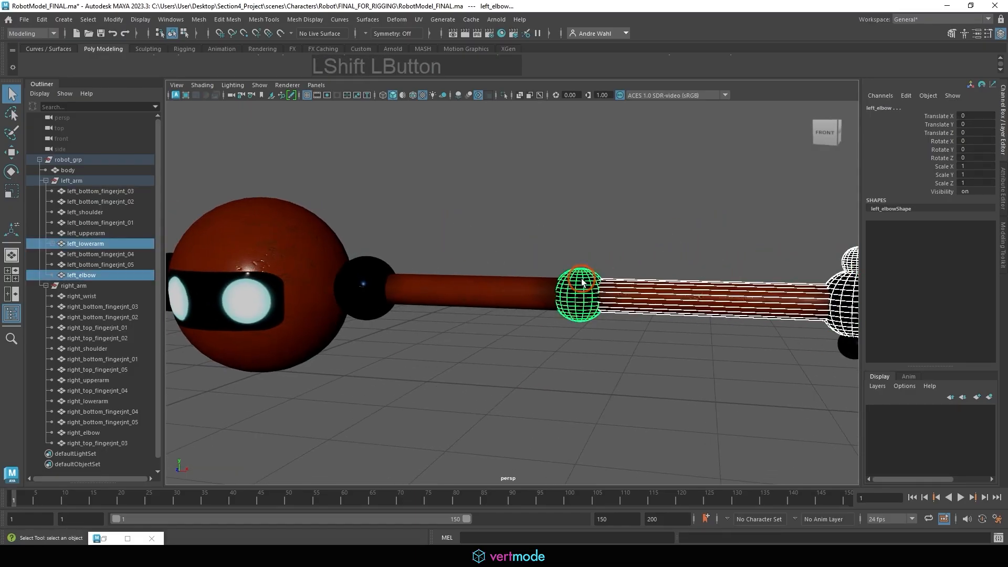
key("p")
left_click(574, 285)
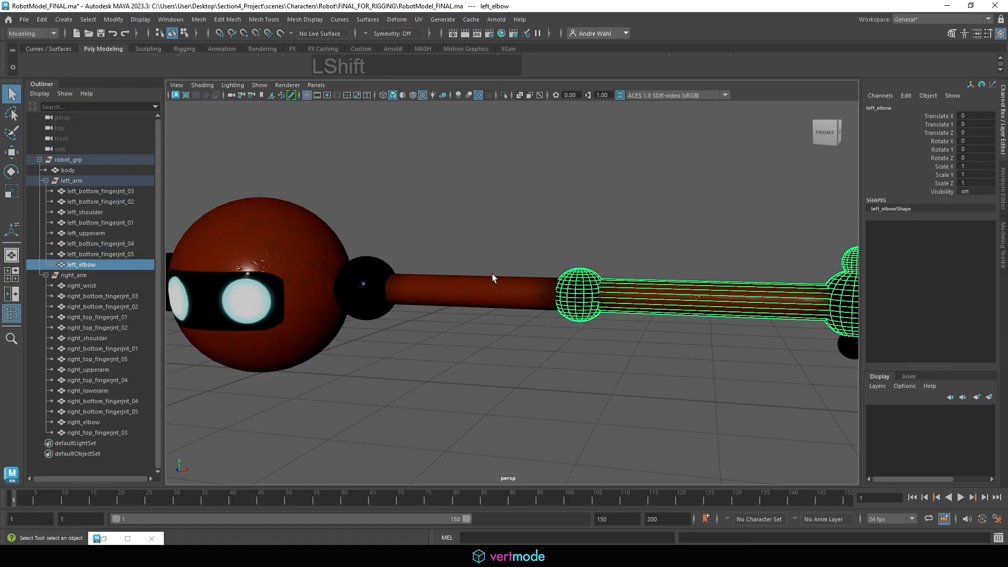
left_click(466, 286, "shift")
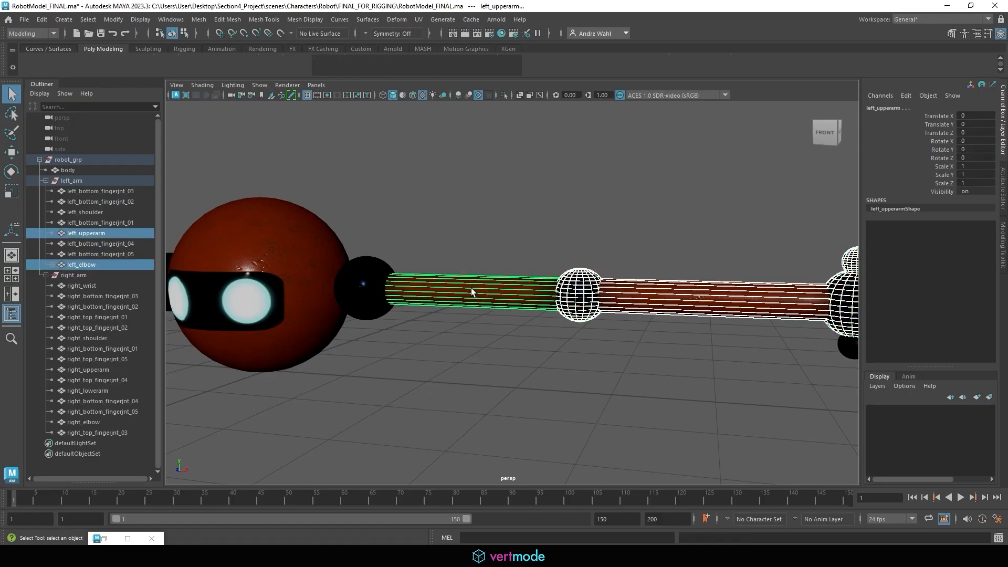
key("p")
Parent left_upperarm to left_shoulder.
left_click(471, 288)
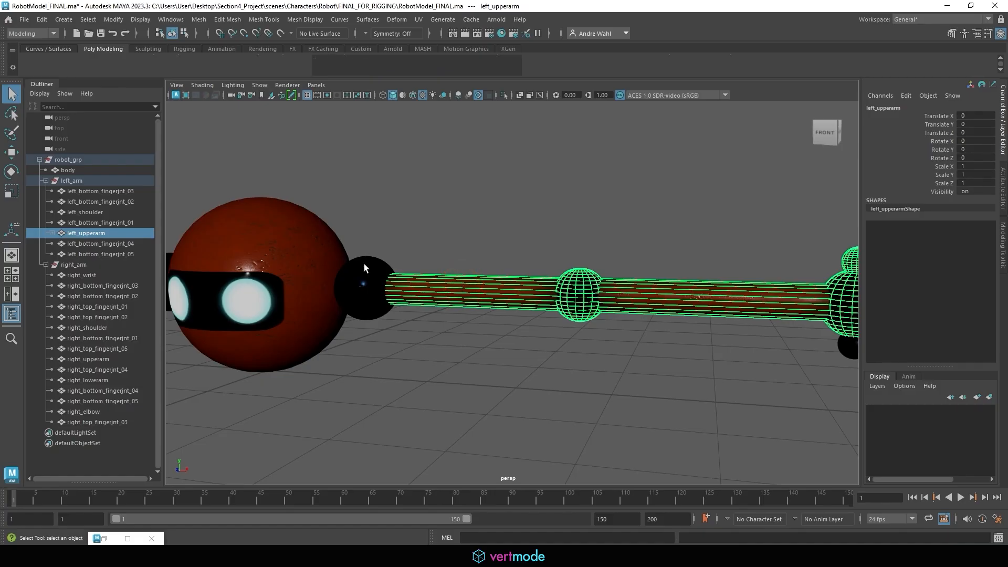
left_click(355, 283, "shift")
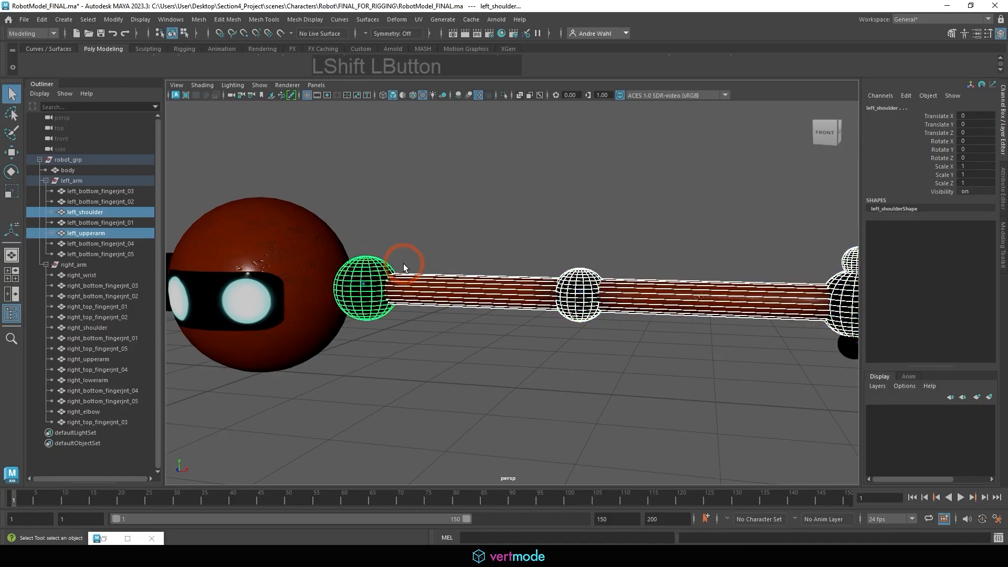
key("p")
left_click(492, 250)
Test left_shoulder by rotating the whole arm upward about Z, undo that, and rotate the arm downward instead.
left_click(382, 267)
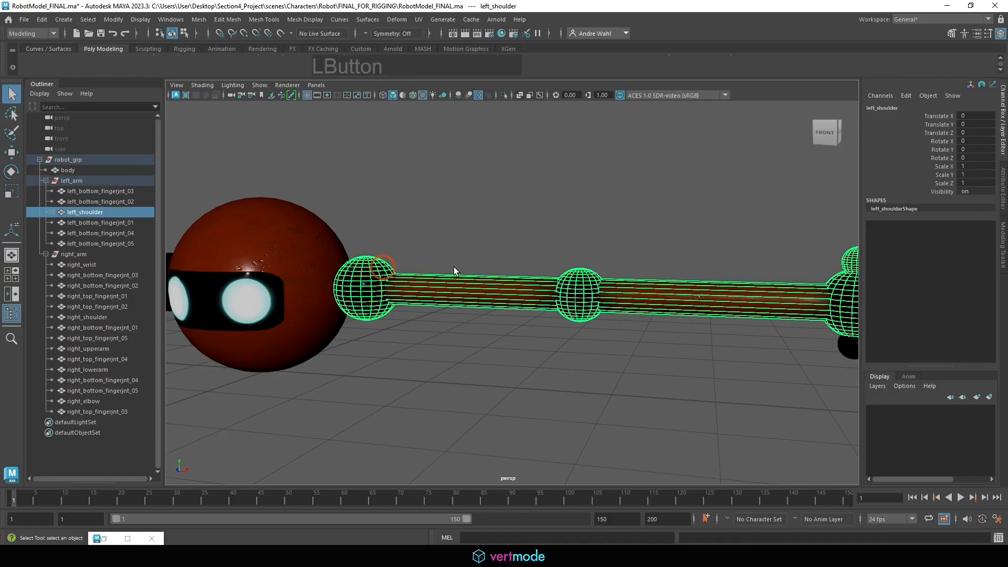
middle_click_drag(454, 266, 231, 266, "alt")
key("e")
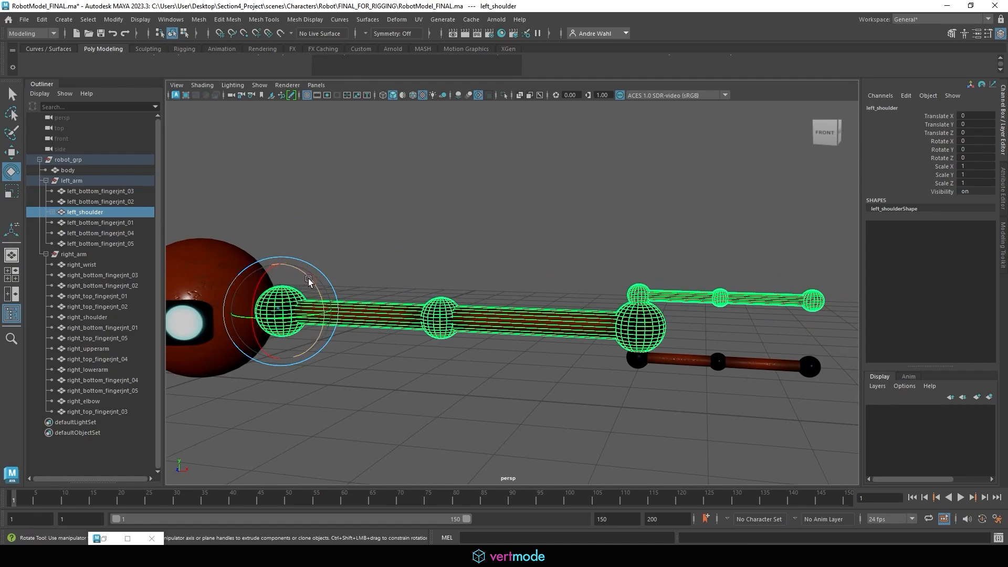
left_click_drag(308, 281, 524, 296)
right_click_drag(524, 296, 433, 257, "alt")
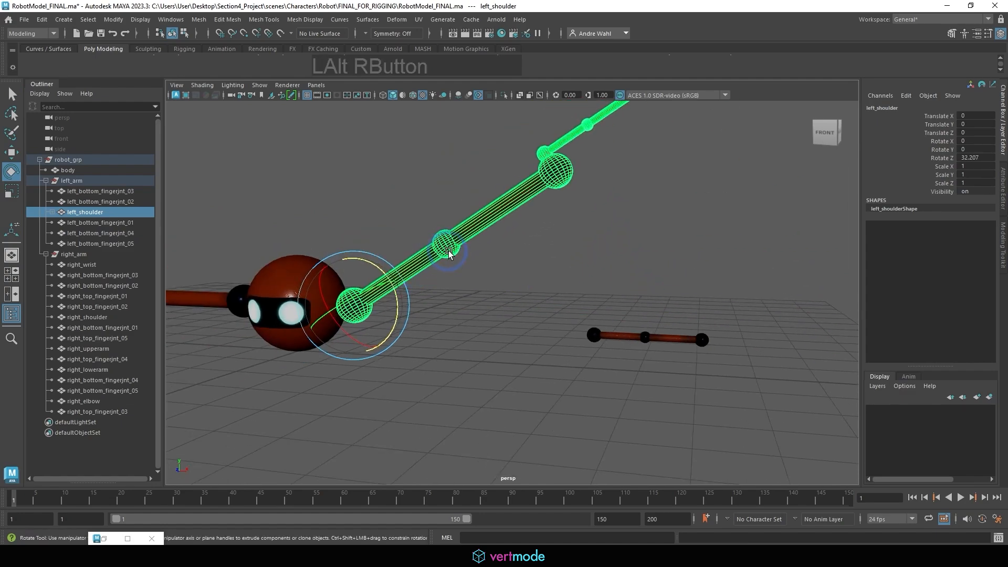
key("ctrl+z")
left_click_drag(391, 281, 460, 402)
key("ctrl+z")
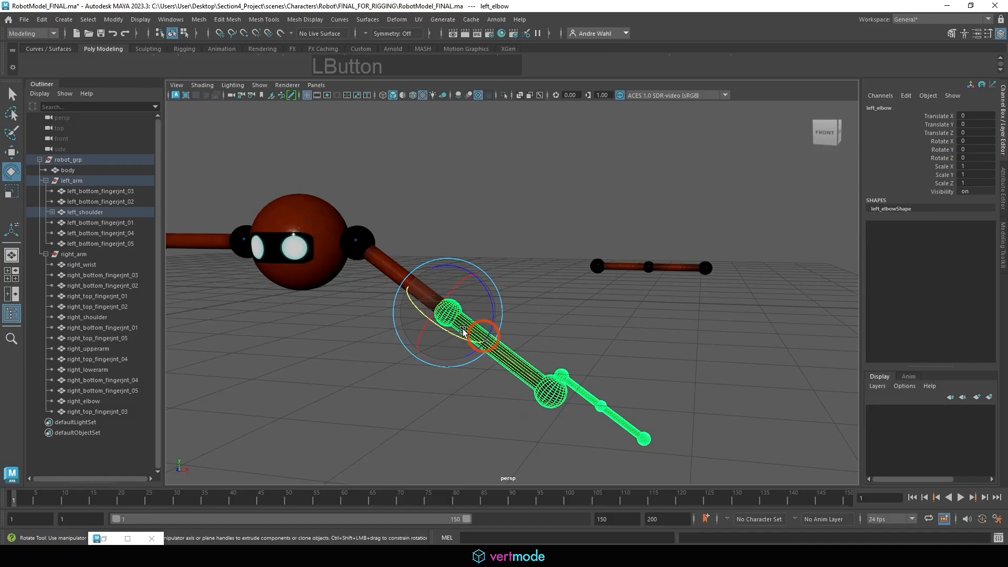
Test left_elbow by rotating it about Y to swing the lower arm forward.
left_click_drag(428, 297, 583, 341)
left_click(456, 402)
left_click(635, 352)
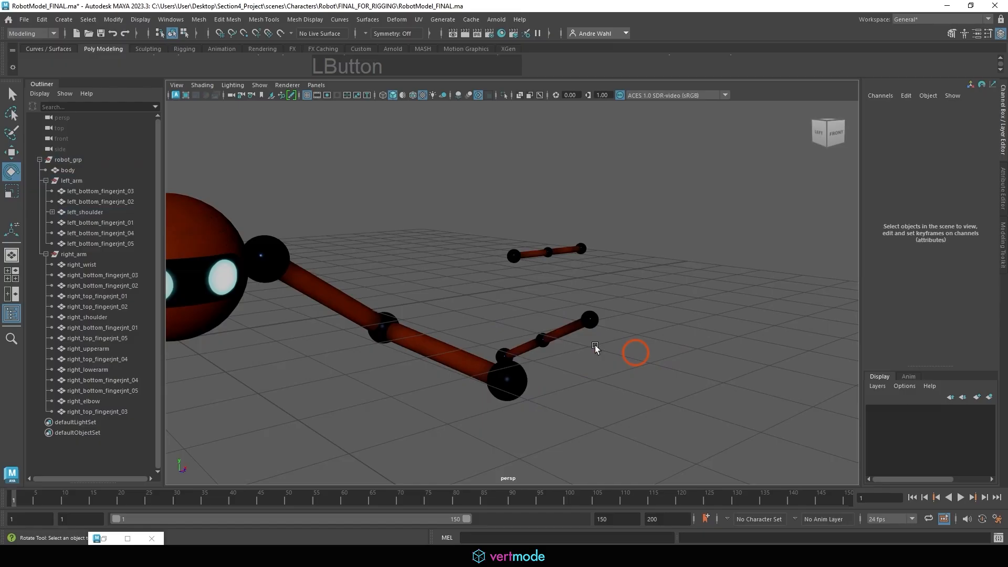
Bend the upper finger by rotating its base left_top_fingerjnt_01 and its middle joint.
left_click(545, 348)
left_click(541, 365)
left_click(504, 353)
left_click(539, 349)
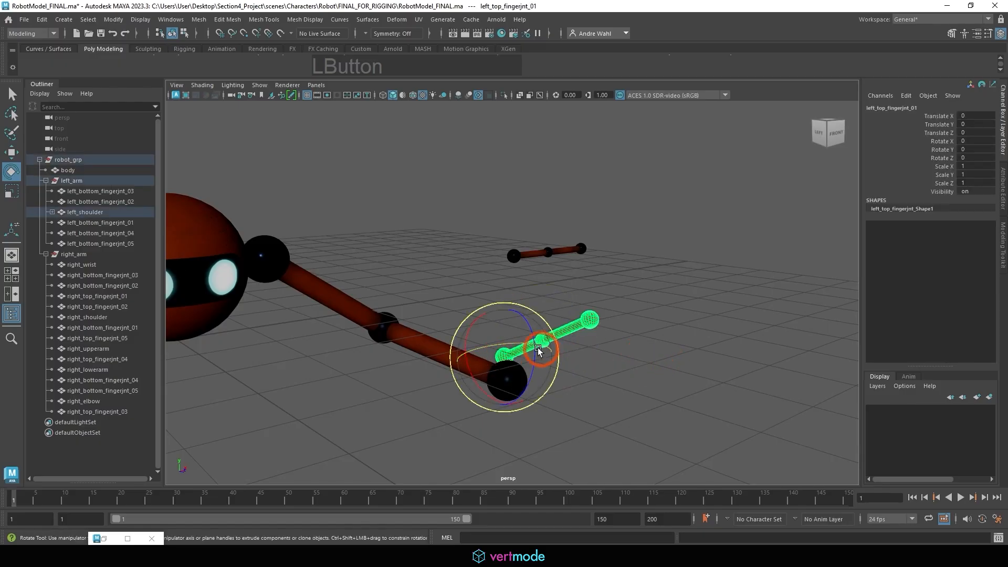
mouse_move(538, 351)
left_mouse_down()
mouse_move(540, 309)
mouse_move(553, 302)
mouse_move(554, 341)
left_mouse_up()
left_click(540, 306)
left_click(536, 304)
left_click(663, 342)
Select the posed left arm parts together and set their Translate and Rotate X, Y and Z to 0.
left_click_drag(663, 342, 434, 339, "alt")
left_click_drag(521, 388, 348, 221)
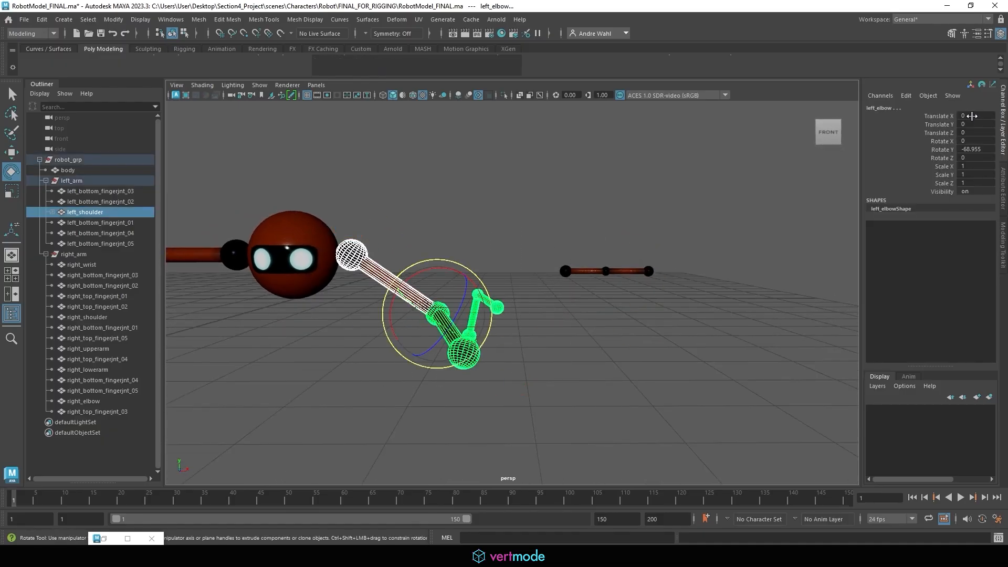
left_click_drag(973, 116, 975, 155)
type("0")
key("KP_Enter")
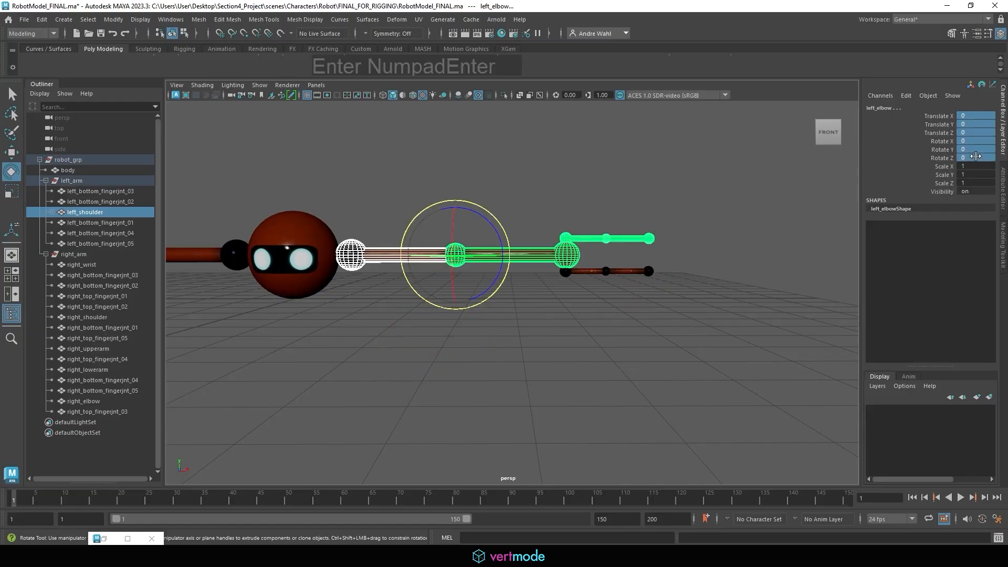
Examine the left arm's hierarchy by expanding left_shoulder level by level through left_wrist to the last upper finger joint.
right_click_drag(614, 268, 767, 313, "alt")
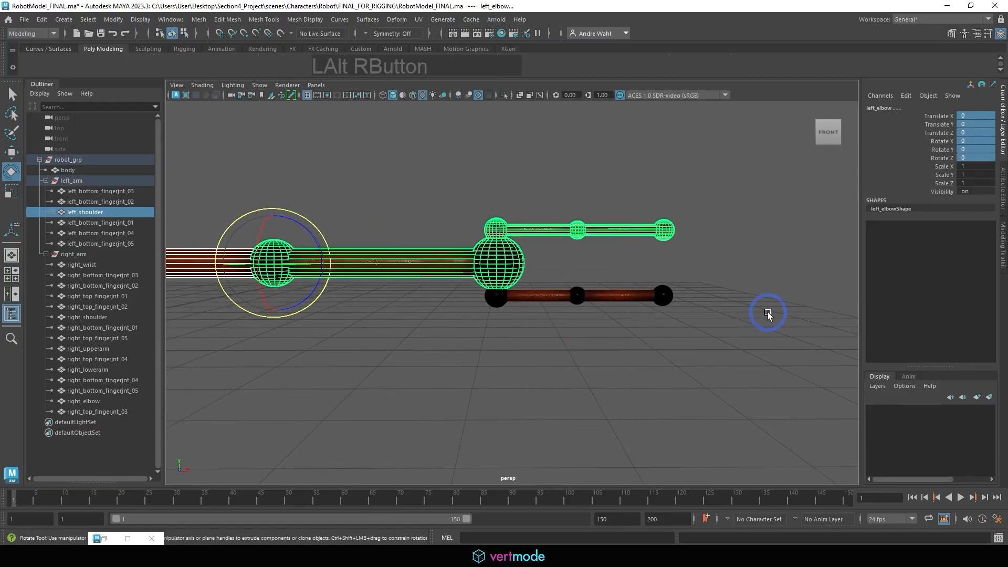
left_click(12, 93)
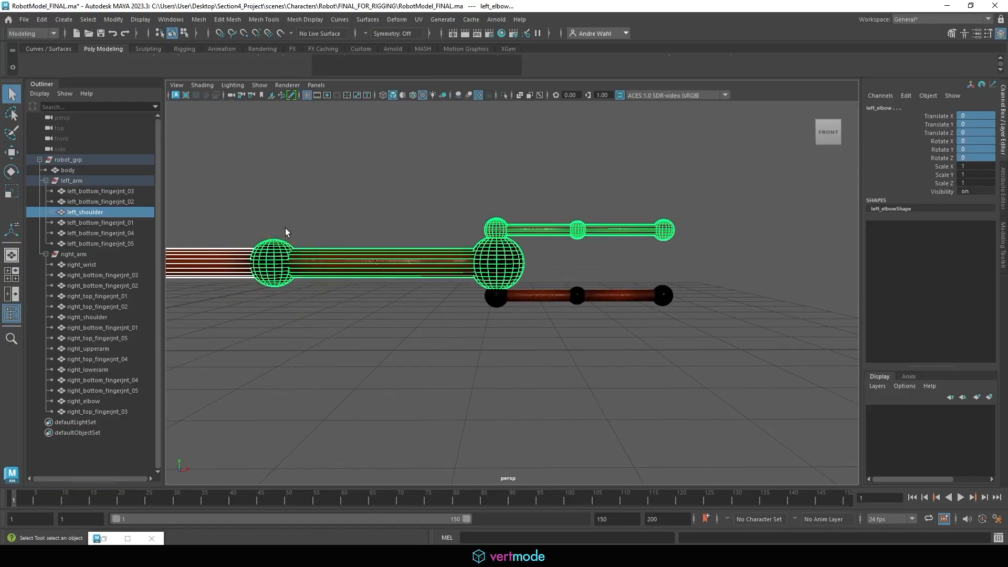
left_click(51, 213)
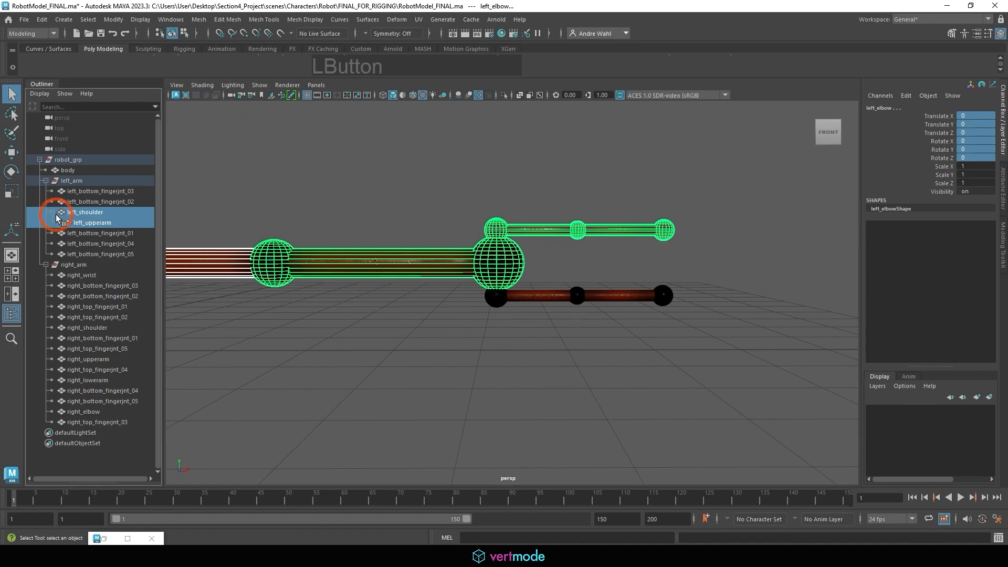
left_click(58, 223)
left_click(65, 233)
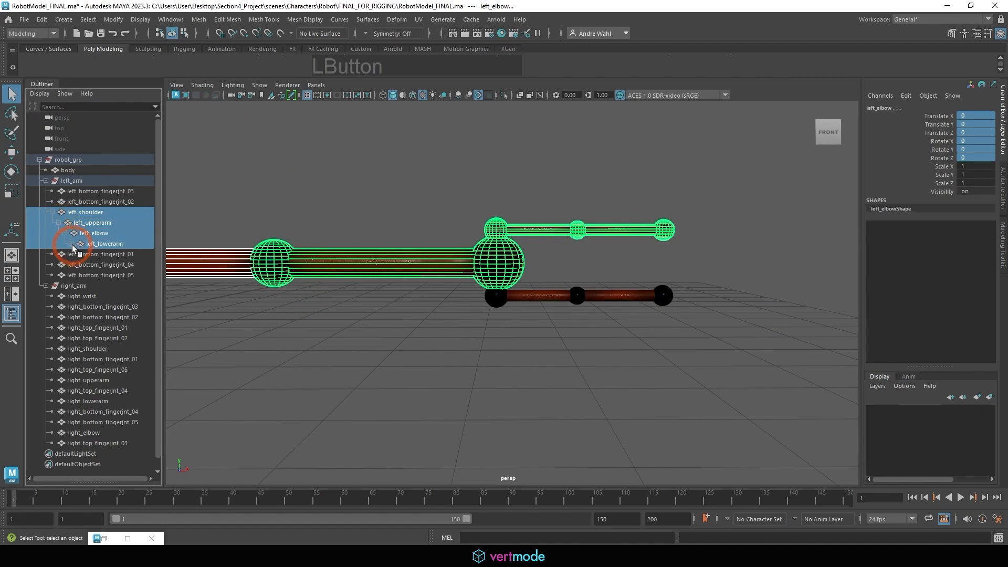
left_click(70, 244)
left_click(76, 254)
left_click(83, 264)
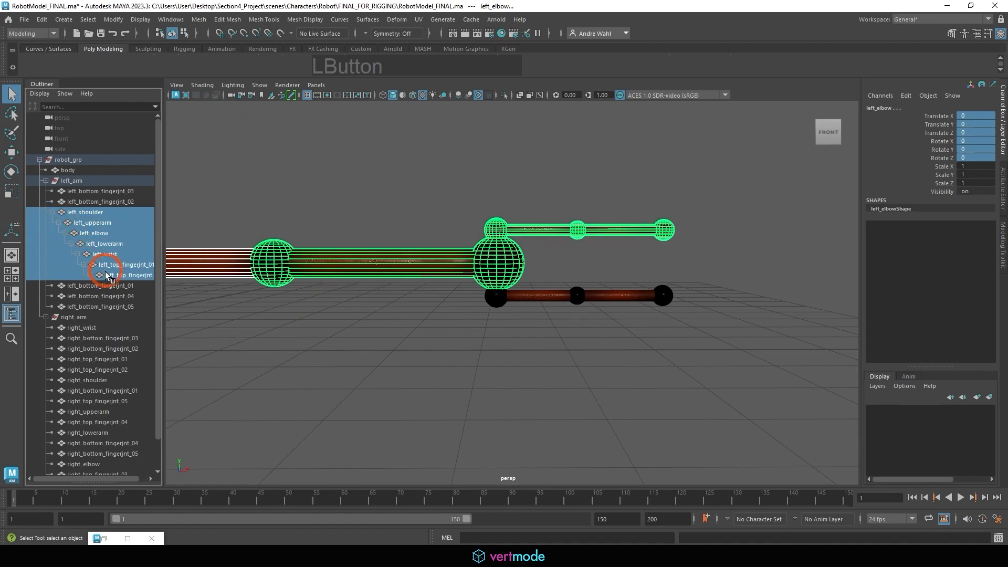
left_click(89, 275)
left_click(96, 286)
left_click(111, 254)
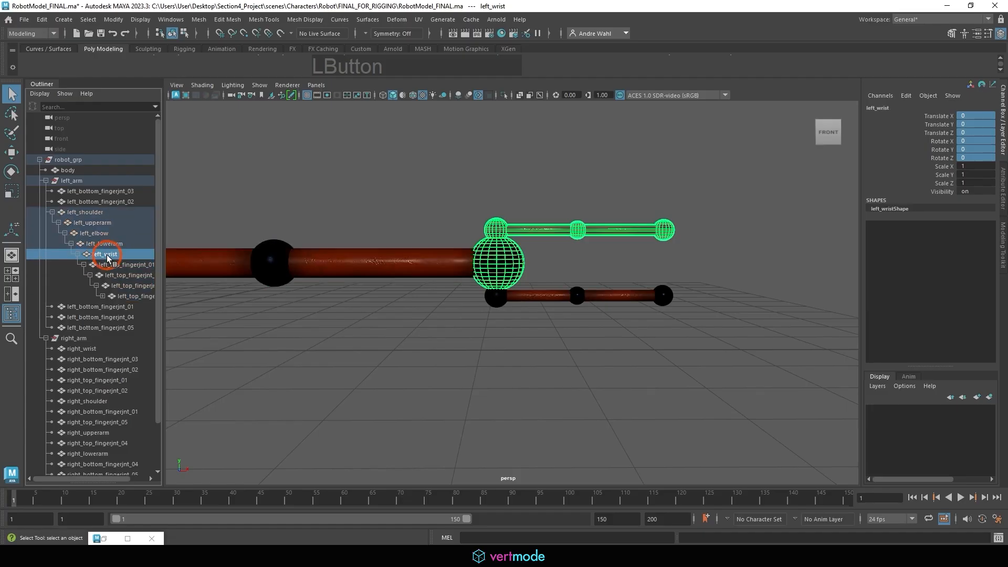
left_click(103, 296)
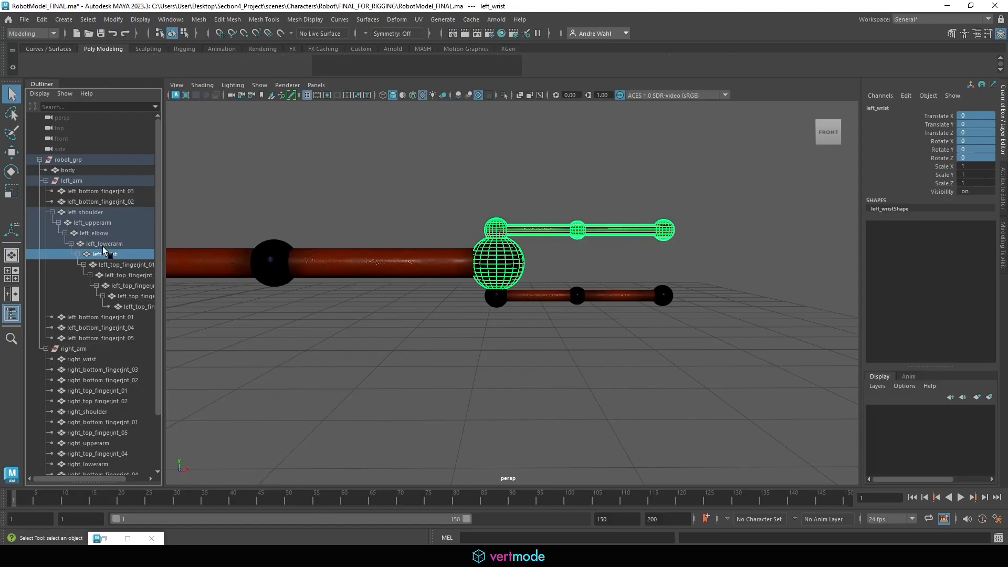
left_click(662, 296)
right_click_drag(669, 275, 659, 301, "alt")
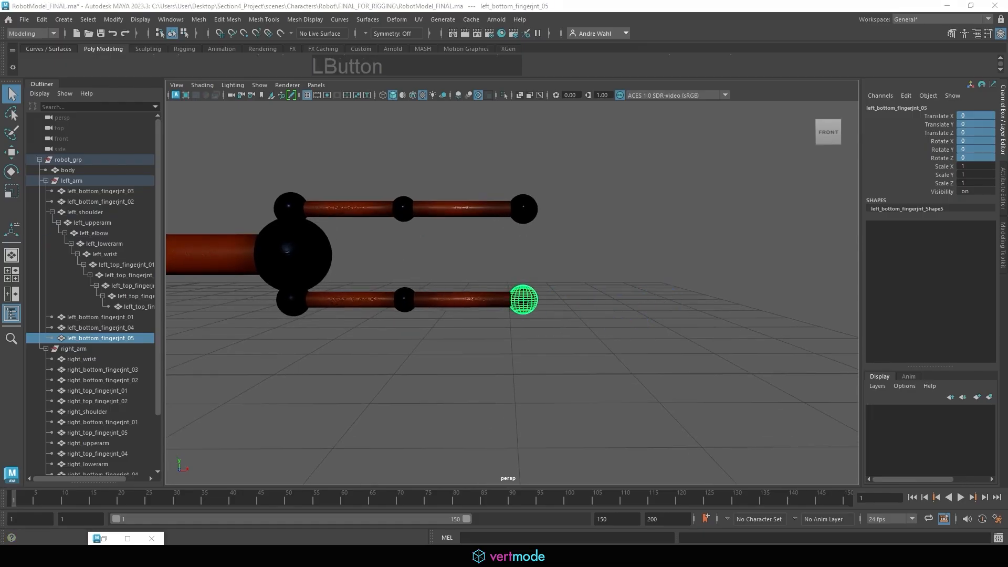
left_click(475, 266)
left_click(406, 280)
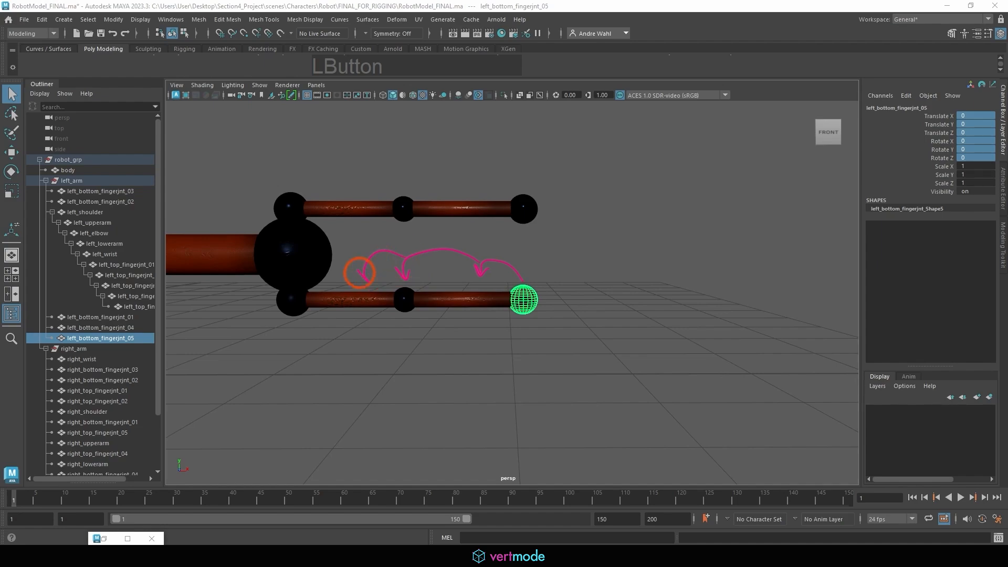
left_click(293, 313)
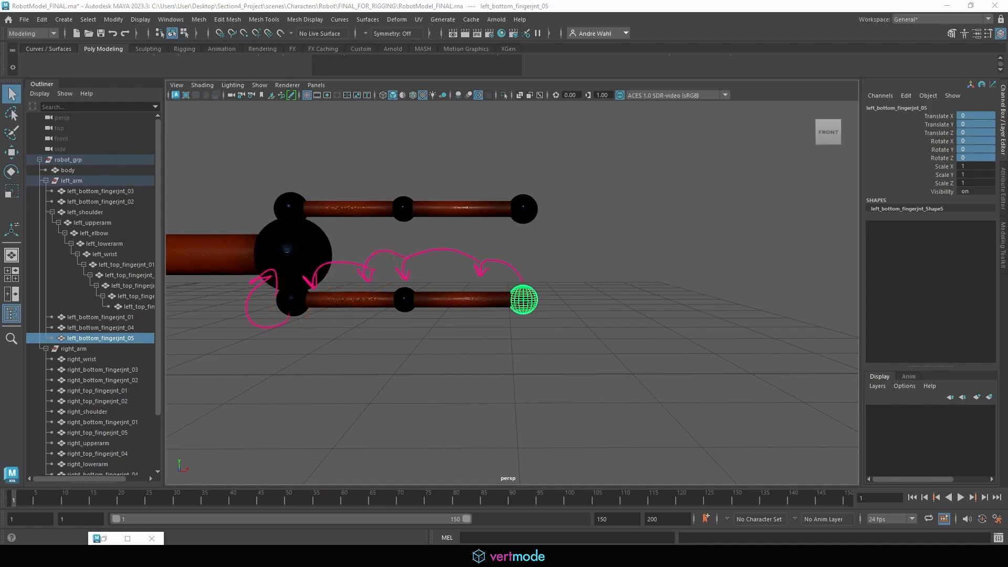
left_click(511, 370)
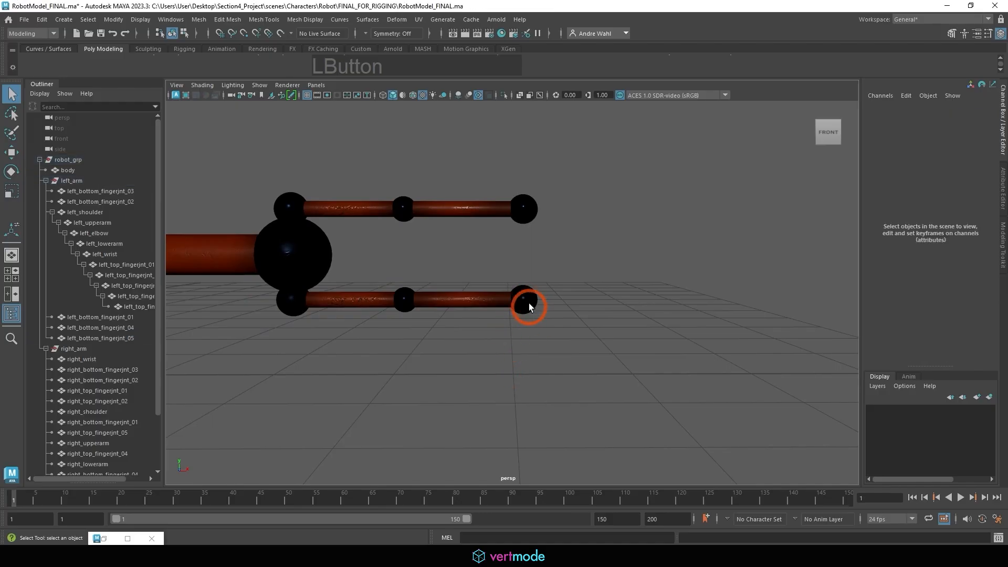
Parent the lower fingertip left_bottom_fingerjnt_05 to left_bottom_fingerjnt_04, and parent left_bottom_fingerjnt_04 to left_bottom_fingerjnt_03.
left_click(528, 304)
left_click(481, 305, "shift")
left_click(452, 311)
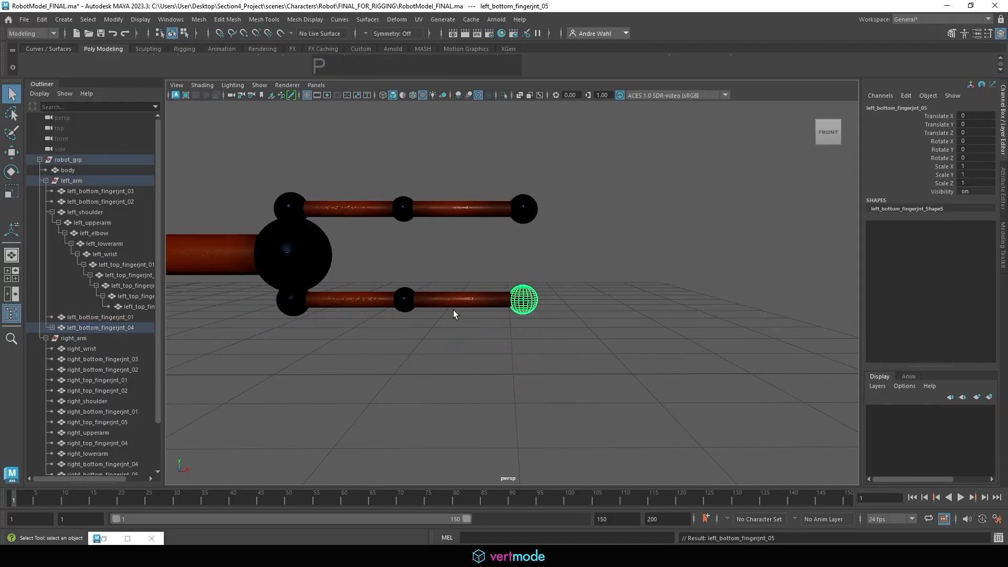
left_click(479, 312)
left_click(432, 286, "shift")
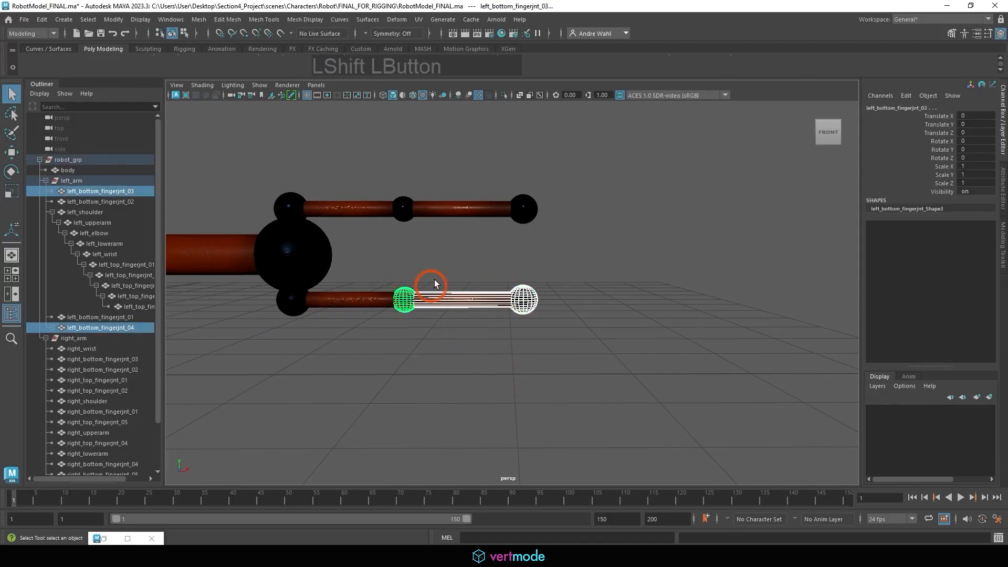
key("p")
Parent left_bottom_fingerjnt_03 to left_bottom_fingerjnt_02, and parent left_bottom_fingerjnt_02 to the finger's base left_bottom_fingerjnt_01.
left_click(409, 298)
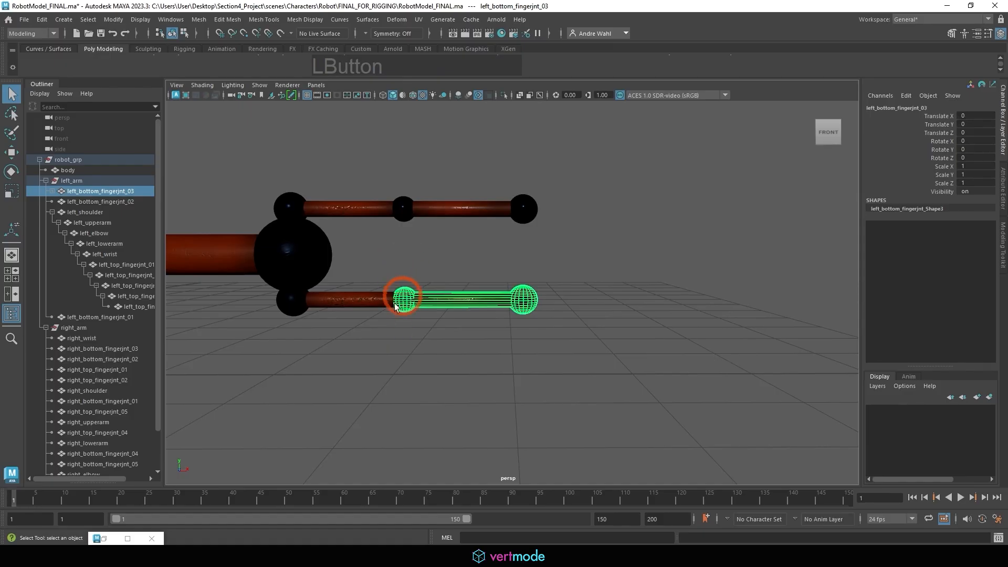
left_click(347, 298, "shift")
key("p")
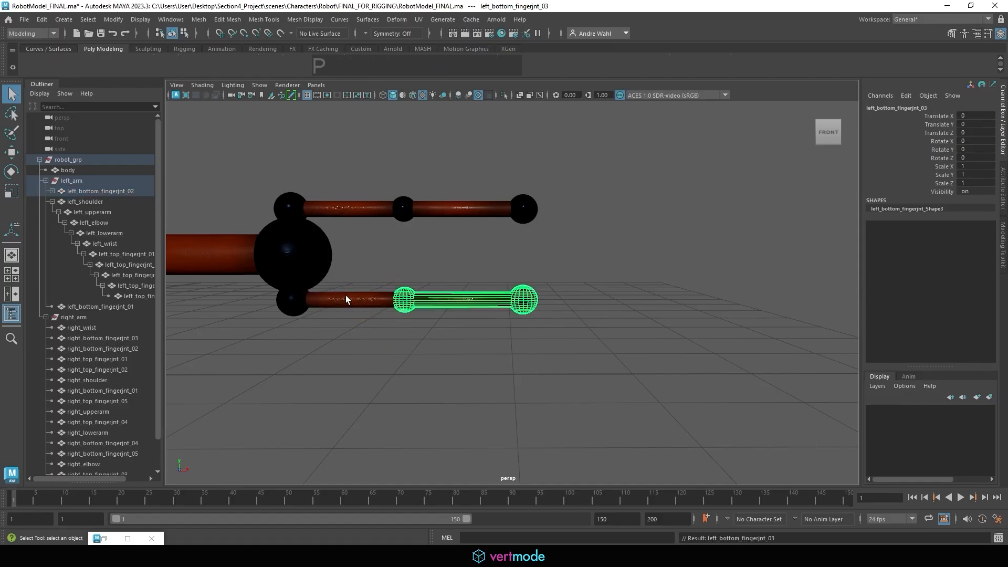
left_click(346, 300)
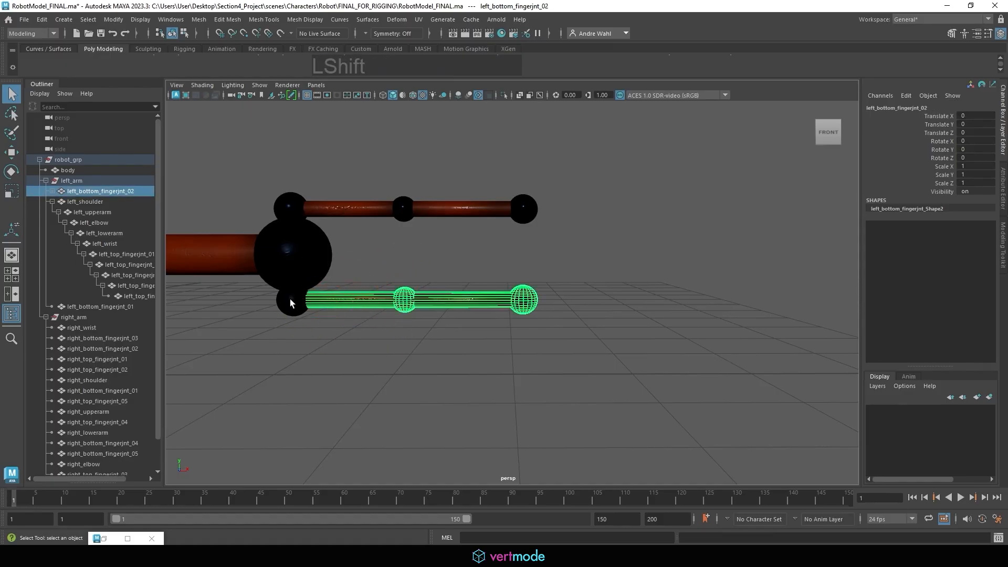
left_click(292, 303, "shift")
key("p")
Parent the lower finger's base left_bottom_fingerjnt_01 to left_wrist.
left_click(279, 306)
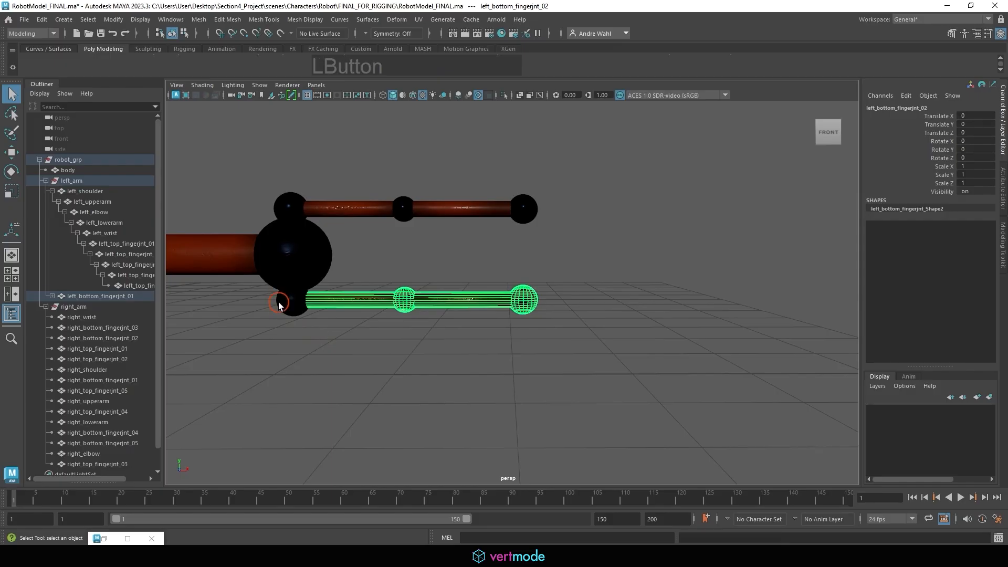
left_click(307, 261, "shift")
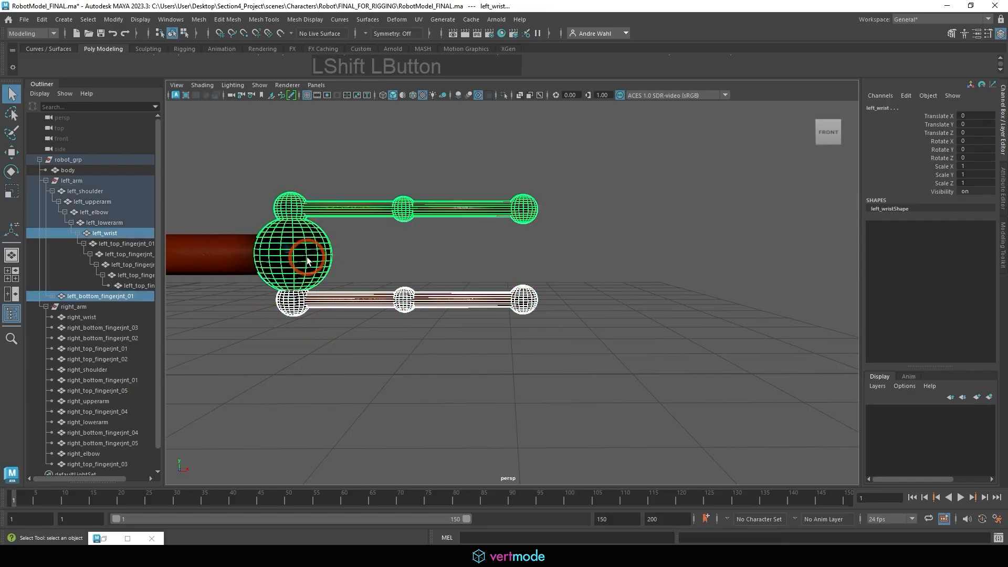
key("p")
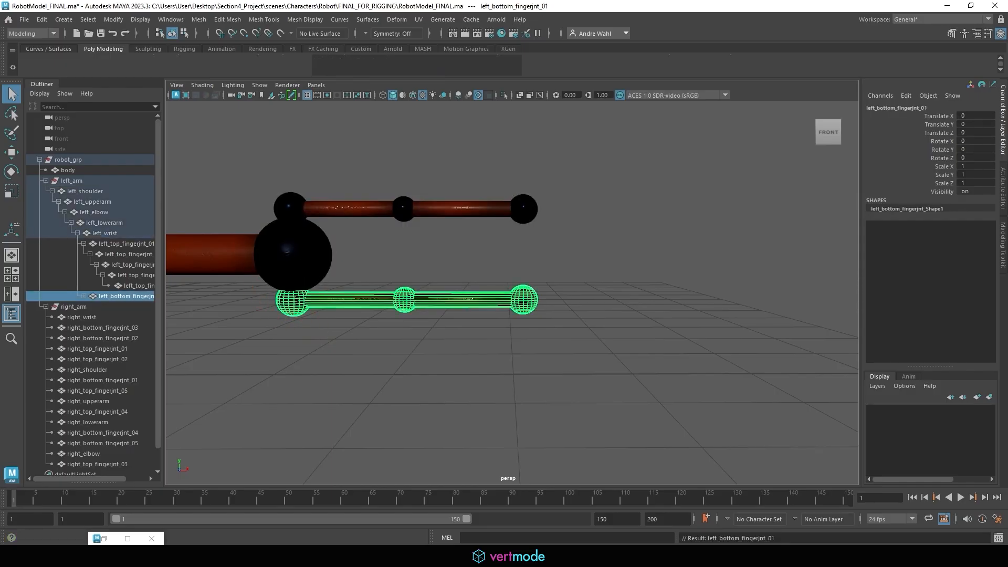
left_click(504, 557)
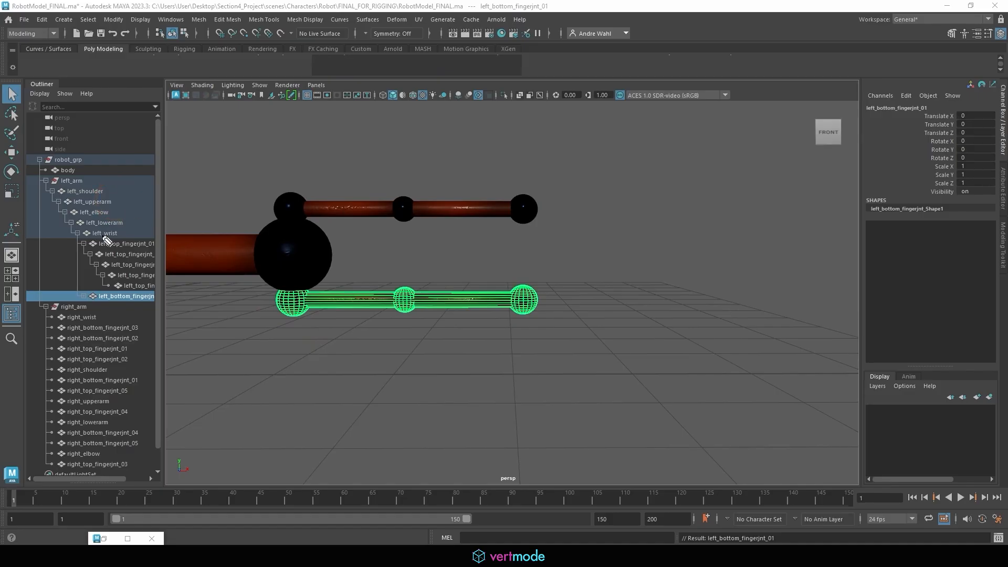
mouse_move(100, 229)
left_mouse_down()
mouse_move(74, 233)
mouse_move(158, 252)
left_mouse_up()
left_click_drag(77, 299, 150, 300)
left_click(13, 94)
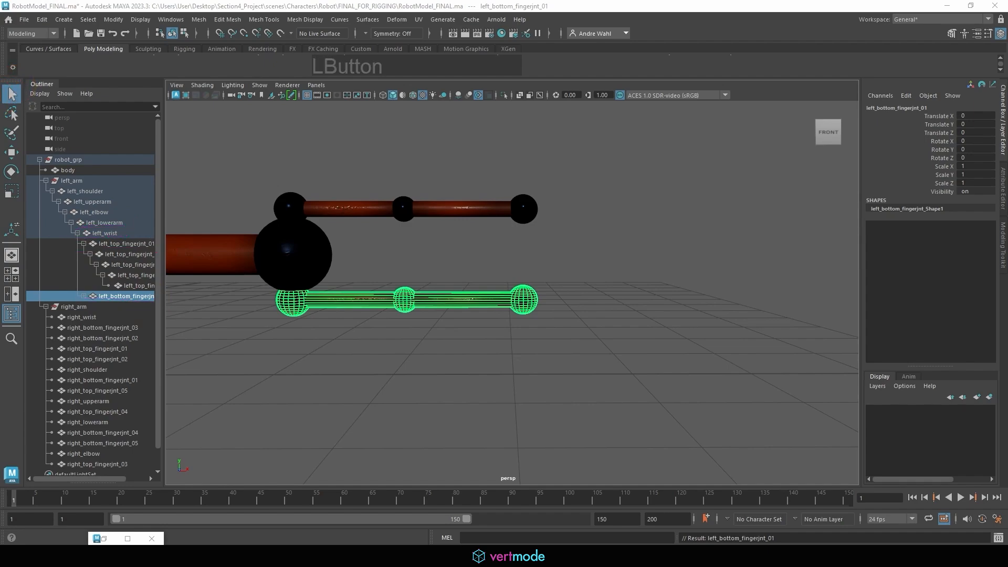
middle_click_drag(541, 284, 693, 283, "alt")
right_click_drag(693, 284, 244, 261, "alt")
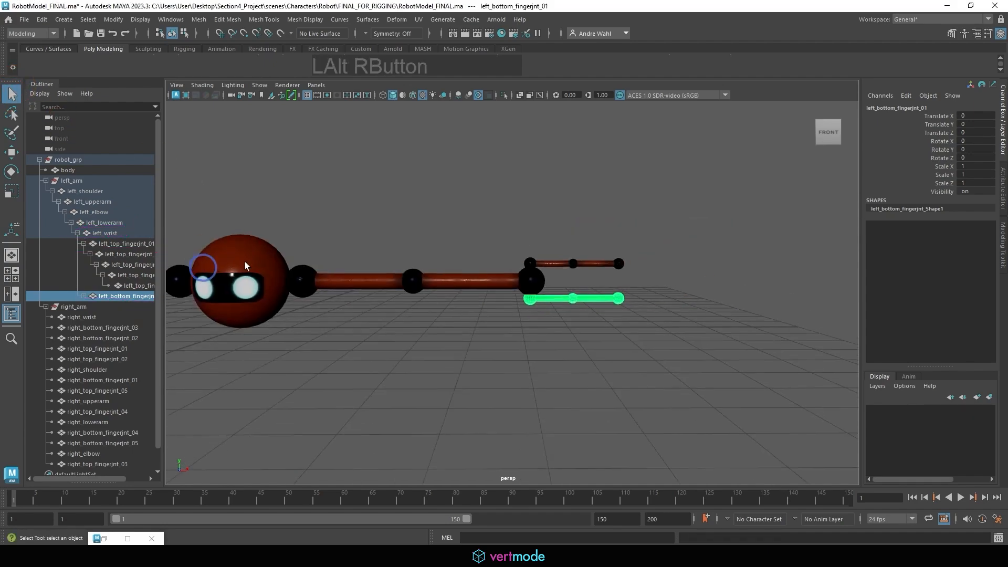
Bend the left arm downward by rotating its shoulder and elbow joints to test the parenting.
middle_click_drag(245, 261, 380, 270, "alt")
left_click(379, 270)
key("e")
left_click_drag(418, 248, 427, 337)
left_click(451, 356)
middle_click_drag(426, 337, 479, 297, "alt")
left_click_drag(479, 298, 427, 284, "alt")
left_click(605, 385)
Rotate left_wrist about Z to about 4.8 degrees and bend the left hand's upper finger at its base and middle joints.
left_click(474, 372)
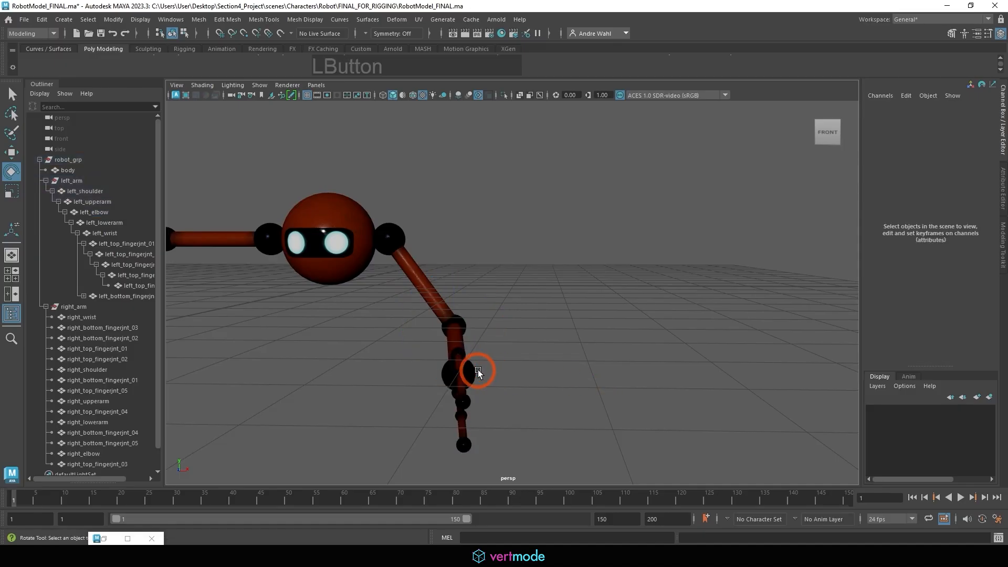
left_click_drag(473, 429, 372, 420, "alt")
mouse_move(410, 397)
left_mouse_down()
mouse_move(402, 384)
mouse_move(408, 394)
left_mouse_up()
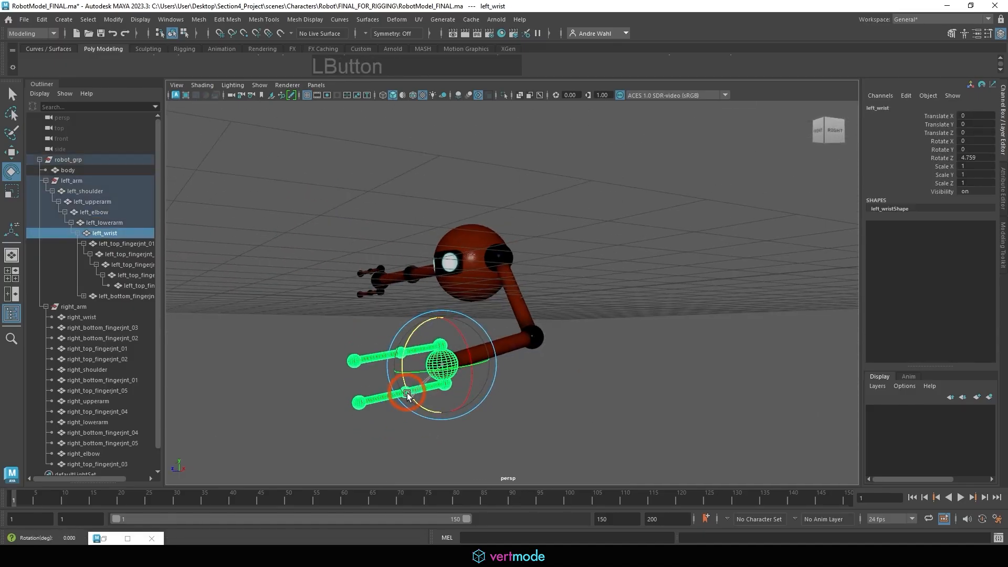
left_click(458, 354)
left_click(443, 345)
left_click_drag(402, 339, 373, 369)
left_click(626, 359)
left_click(396, 336)
left_click(462, 432)
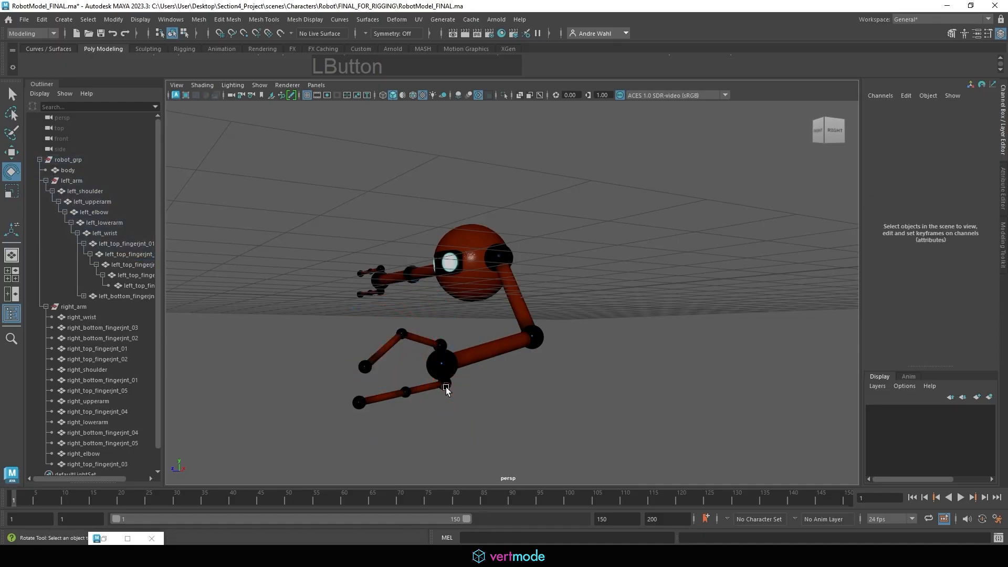
Swing the left hand's lower finger downward from its base, try rotating left_bottom_fingerjnt_04, and undo that segment's rotation.
left_click(415, 395)
left_click_drag(415, 401, 431, 420)
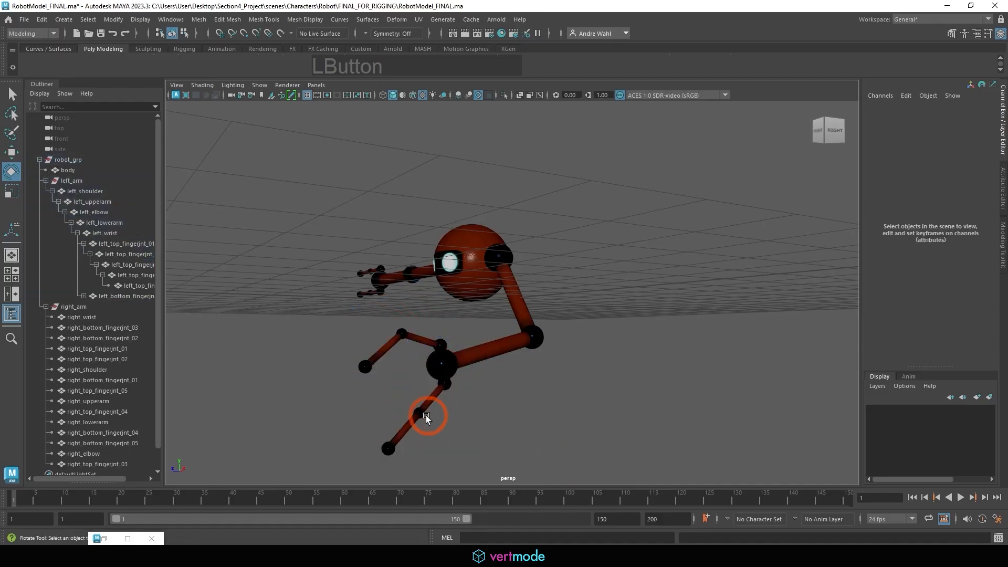
left_click(406, 424)
left_click_drag(376, 432, 377, 406)
key("ctrl+z")
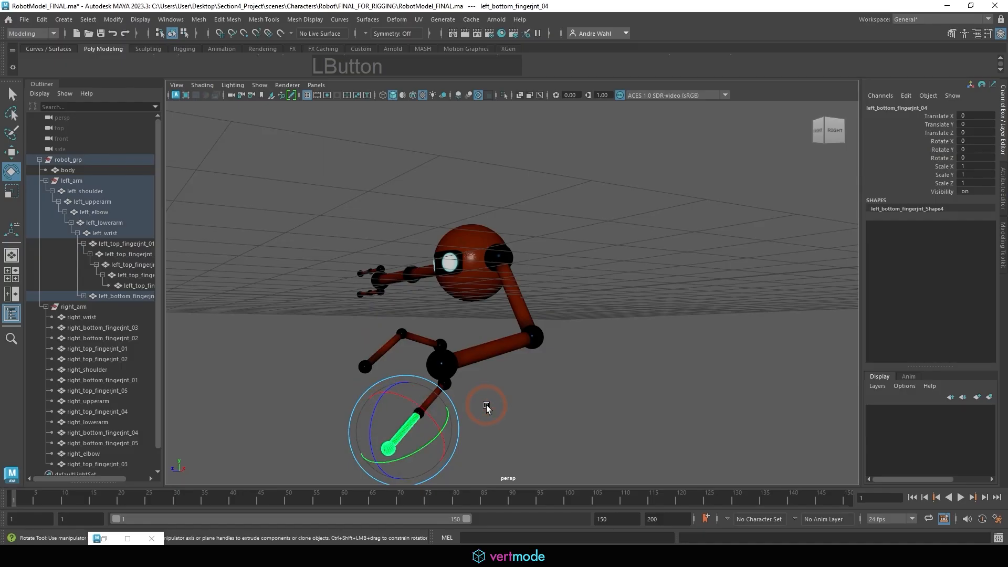
Rotate the lower finger's middle joint left_bottom_fingerjnt_03 so the fingertip curls inward.
middle_click_drag(486, 407, 558, 337, "alt")
left_click(663, 377)
left_click(446, 389)
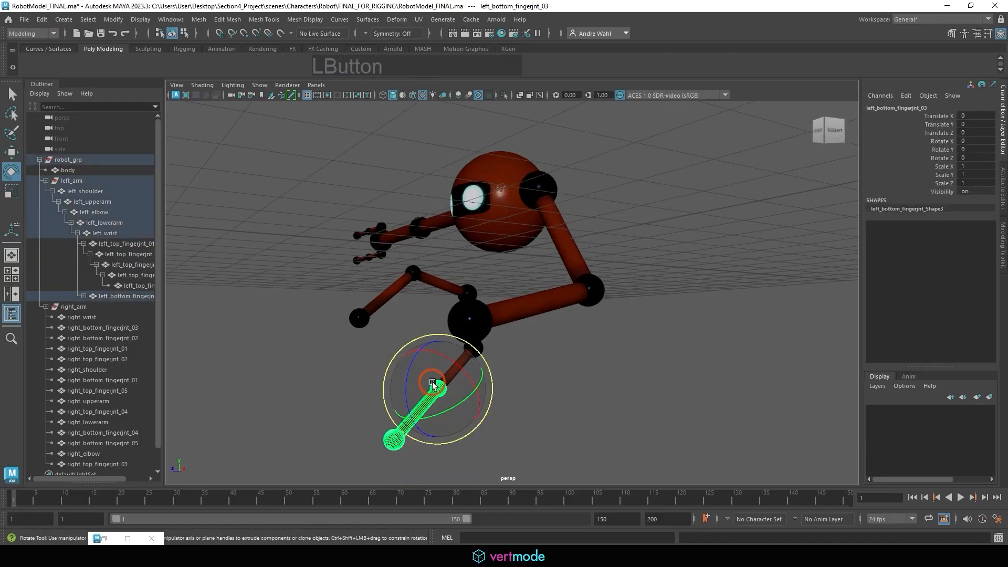
left_click(558, 408)
left_click(435, 407)
left_click_drag(435, 407, 649, 372)
left_click(663, 367)
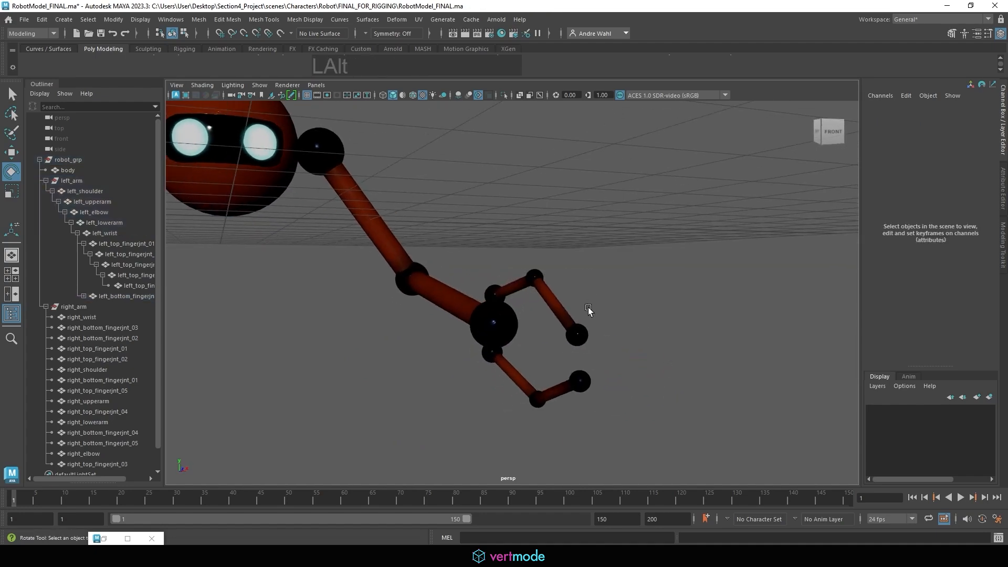
Select all left arm parts from shoulder to fingertips and reset their translate and rotate values to 0.
right_click_drag(588, 310, 361, 329, "alt")
mouse_move(360, 329)
left_mouse_down("alt")
mouse_move(279, 338)
mouse_move(352, 339)
left_mouse_up("alt")
left_click_drag(600, 411, 418, 136)
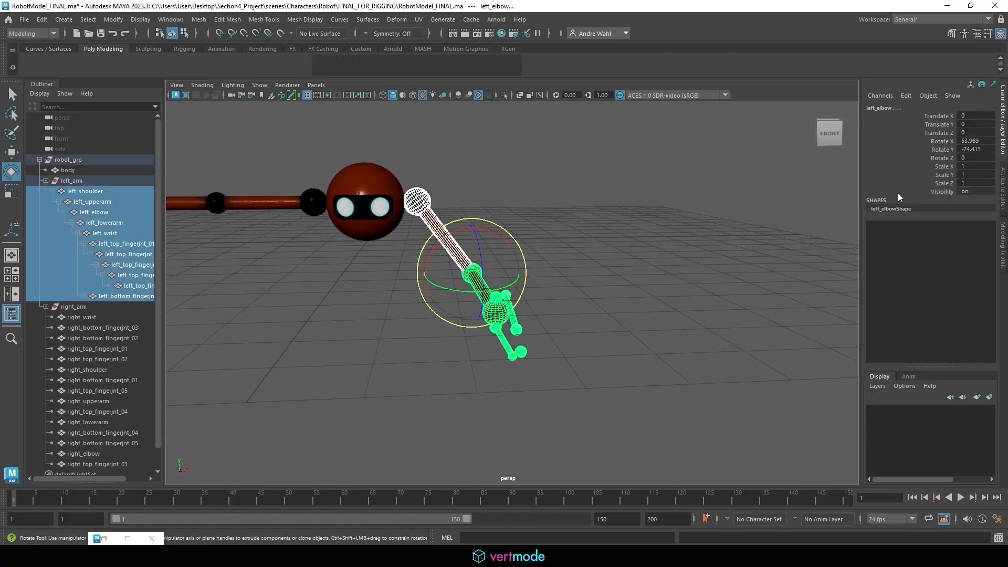
left_click(977, 116)
left_click(979, 157, "shift")
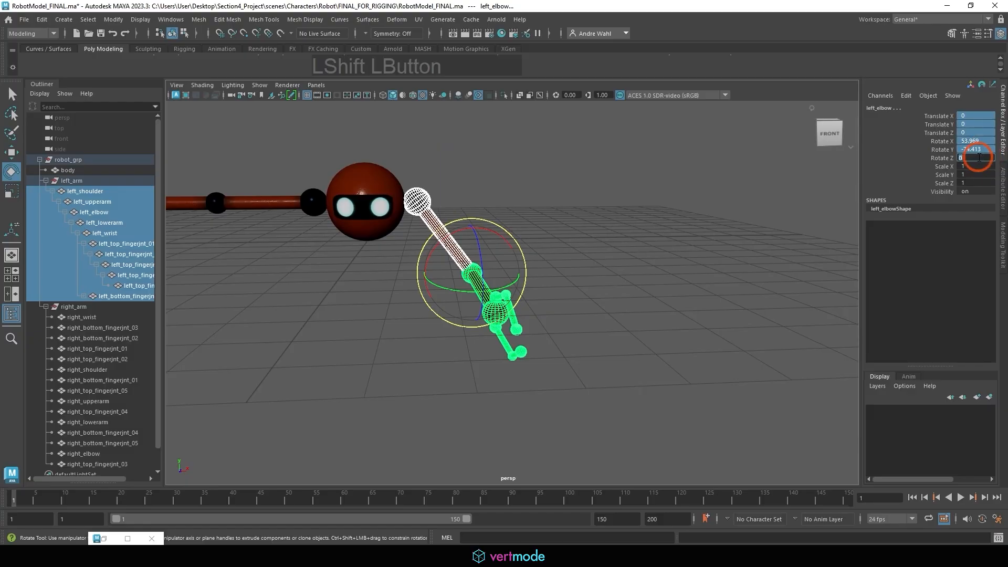
key("KP_Enter")
Try moving the body freely away from the arms, and undo the move.
left_click(366, 204)
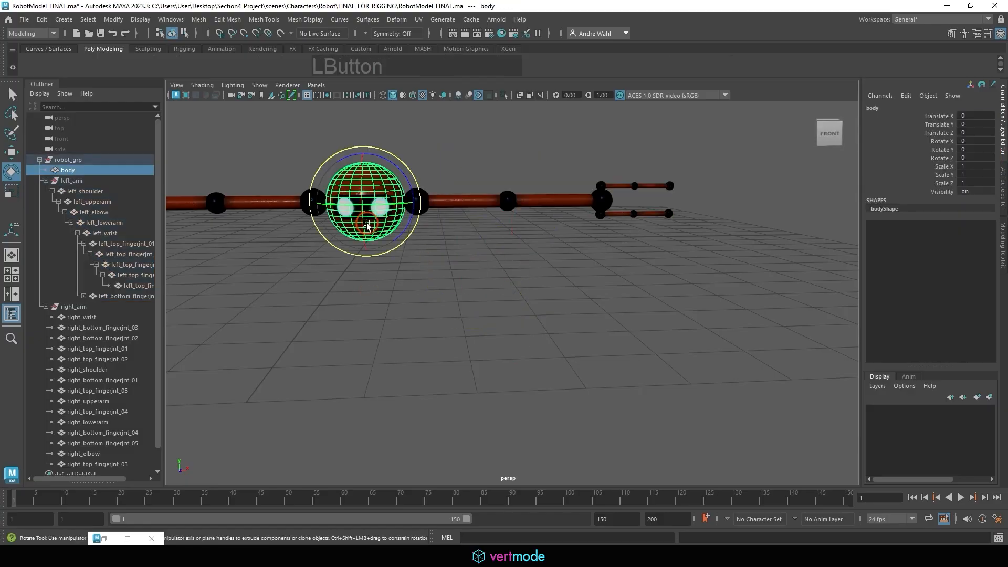
middle_click_drag(366, 205, 463, 336, "alt")
left_click_drag(463, 336, 507, 355, "alt")
key("w")
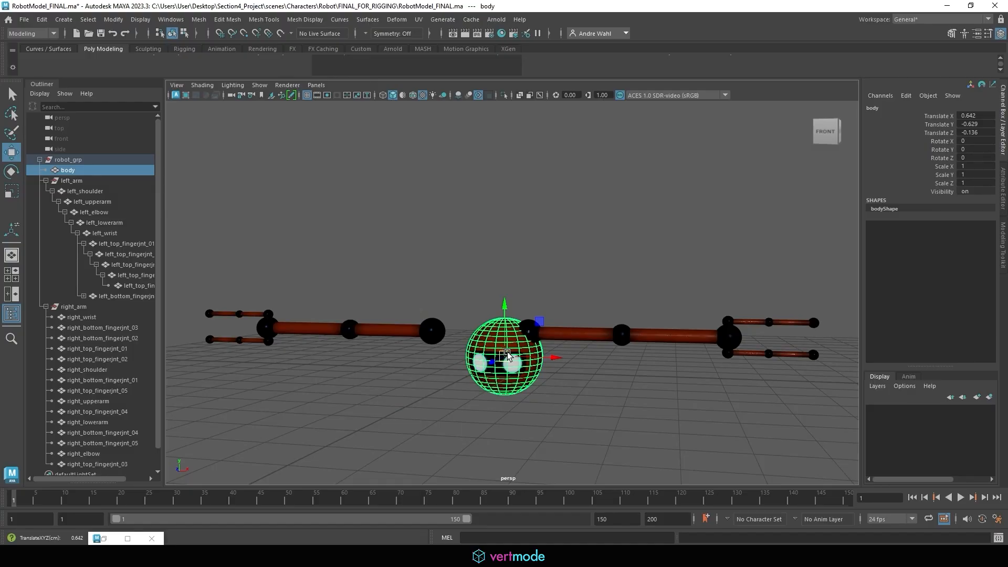
middle_click_drag(507, 352, 508, 323, "alt")
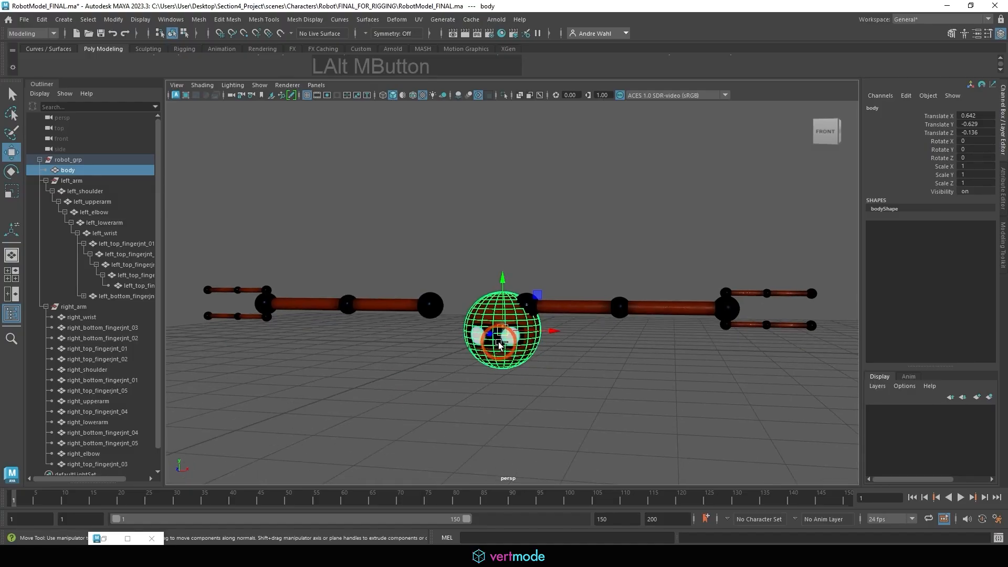
key("ctrl+z")
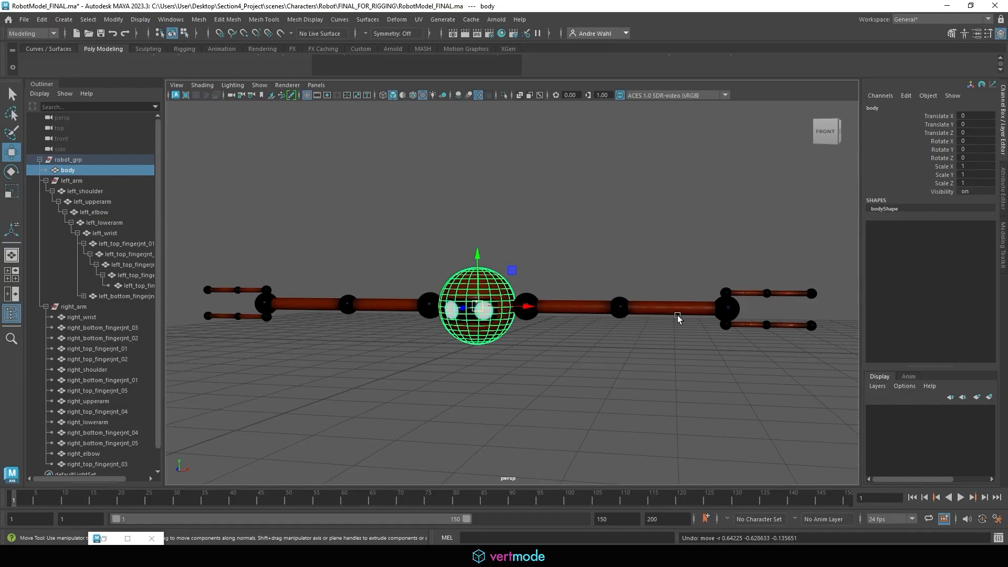
Parent left_shoulder to body and expand the resulting hierarchy down to left_lowerarm.
key("q")
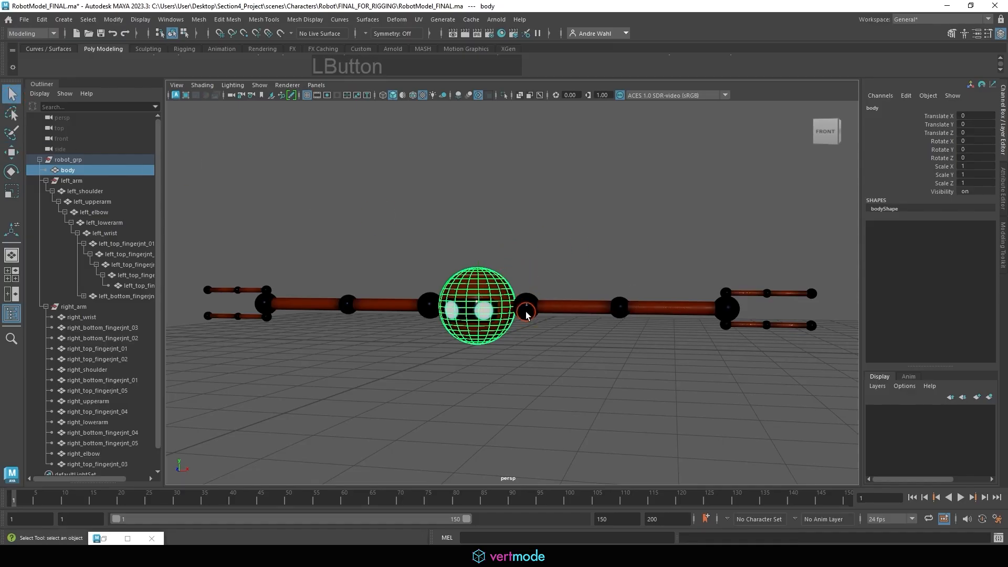
left_click(525, 307)
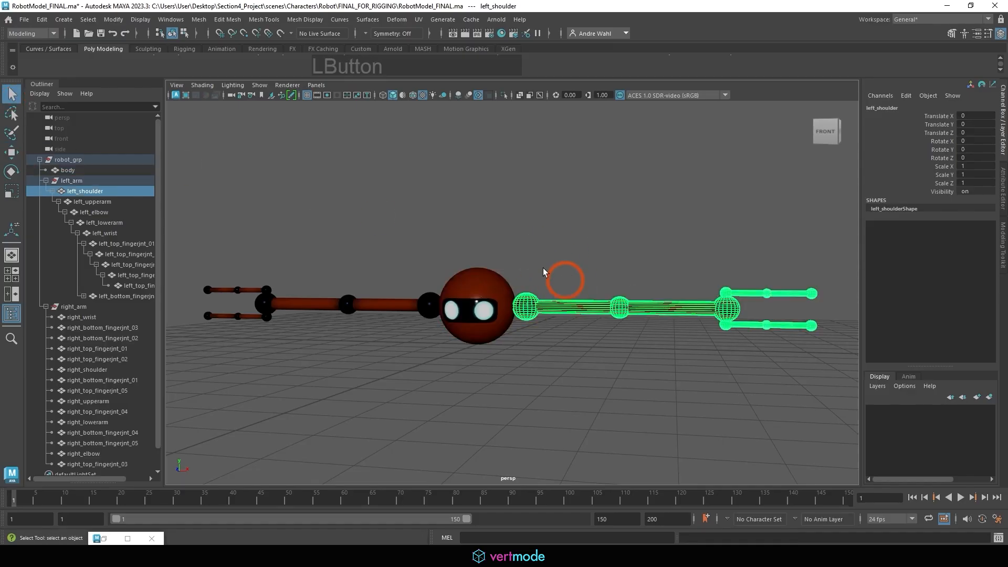
left_click(488, 294, "shift")
key("p")
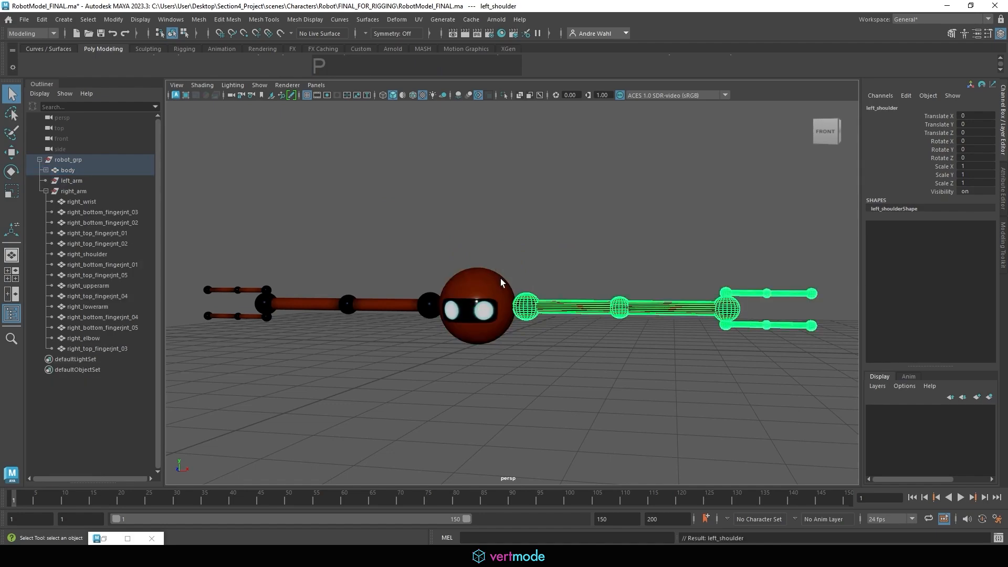
left_click(45, 170)
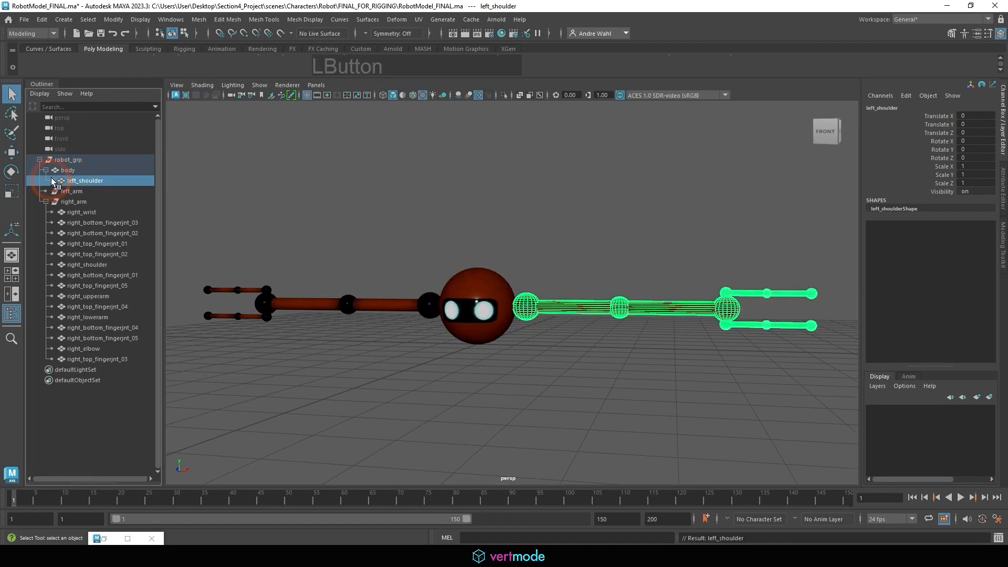
left_click(52, 181)
left_click(58, 191)
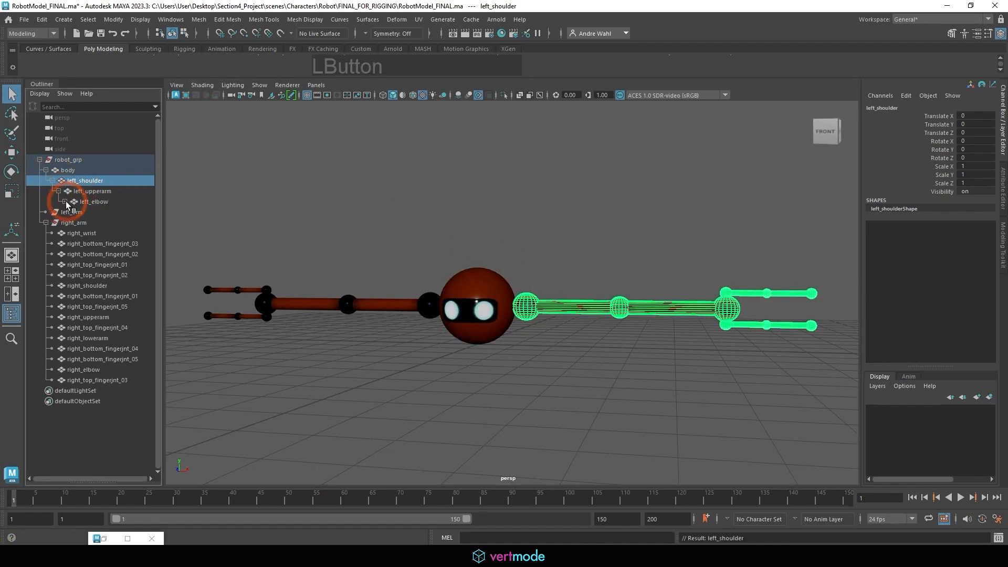
left_click(65, 201)
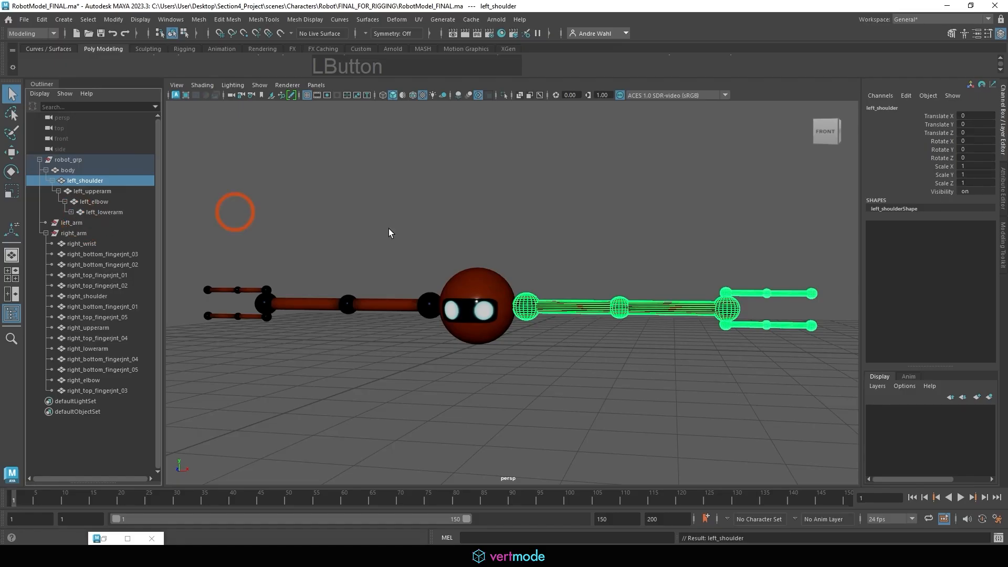
Move the body upward to test whether the left arm follows, and undo the move.
left_click(491, 312)
key("w")
left_click_drag(492, 314, 476, 264)
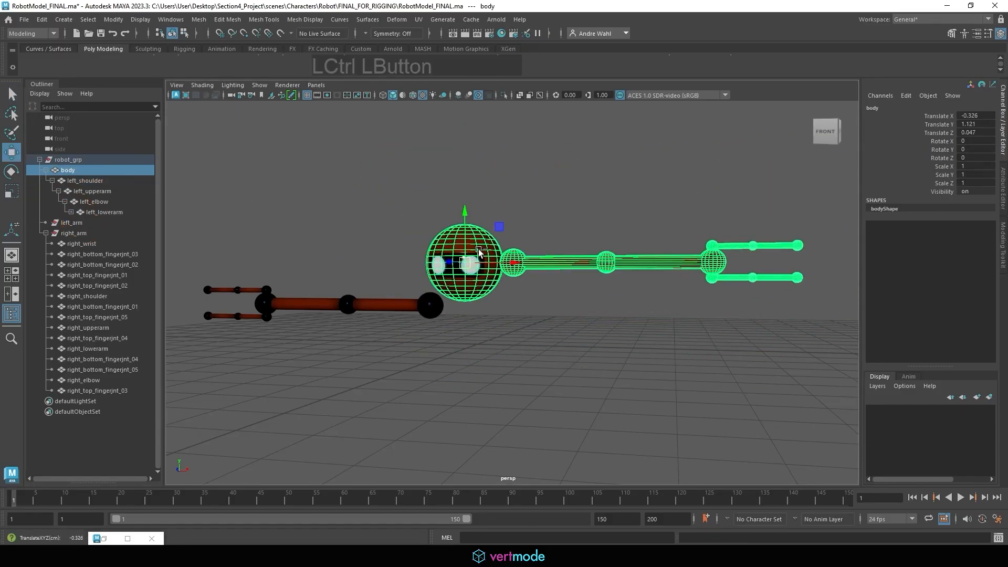
key("ctrl+z")
Raise the body about 1.9 units and rotate it as a test, and reset its translate and rotate values to 0.
left_click(472, 301)
left_click_drag(472, 301, 499, 257)
key("e")
key("ctrl+z")
key("ctrl+z")
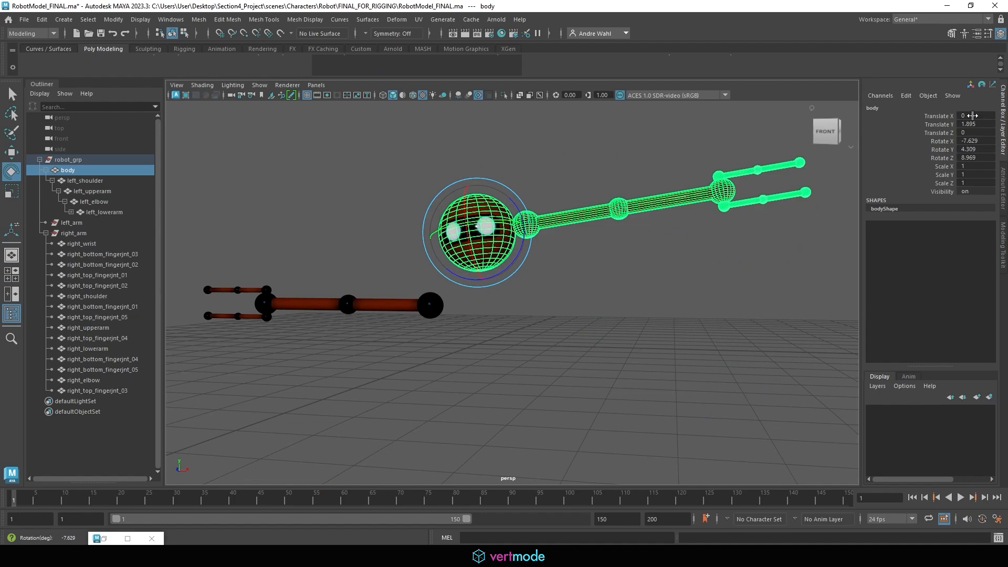
left_click_drag(972, 116, 973, 157)
left_click_drag(973, 157, 973, 176)
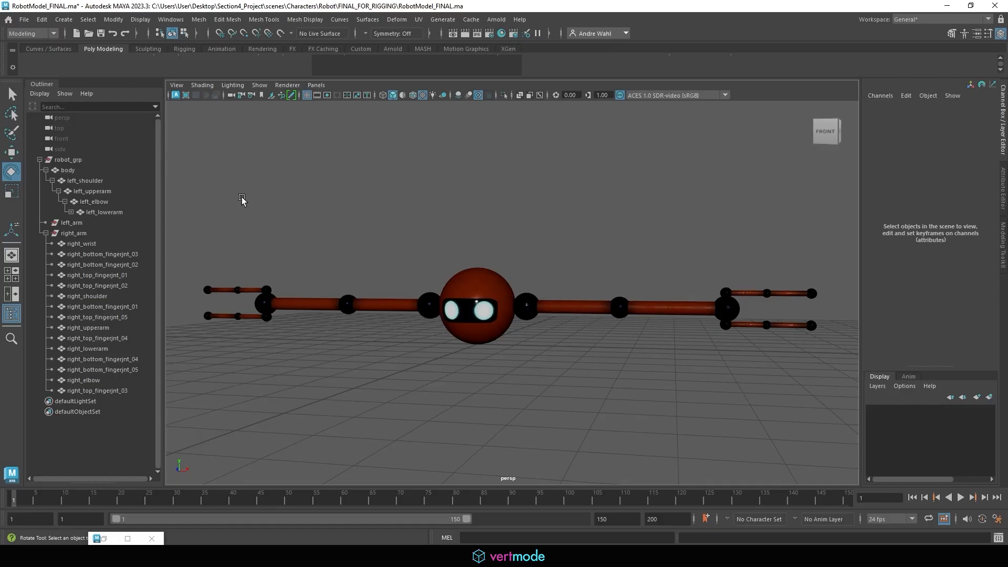
Parent the right hand's upper fingertip right_top_fingerjnt_05 to right_top_fingerjnt_04.
right_click_drag(241, 200, 462, 260, "alt")
left_click_drag(462, 260, 588, 226, "alt")
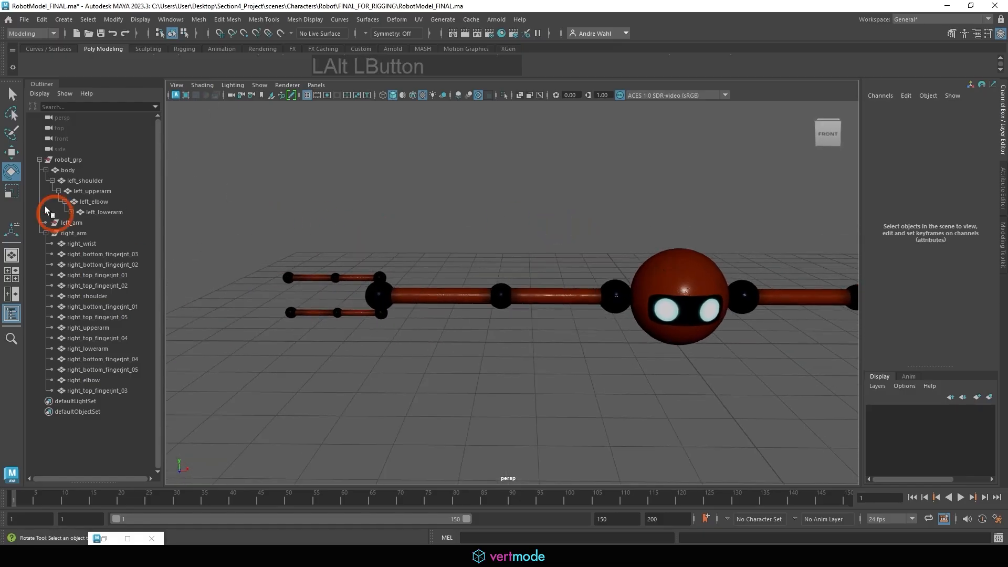
left_click(90, 436)
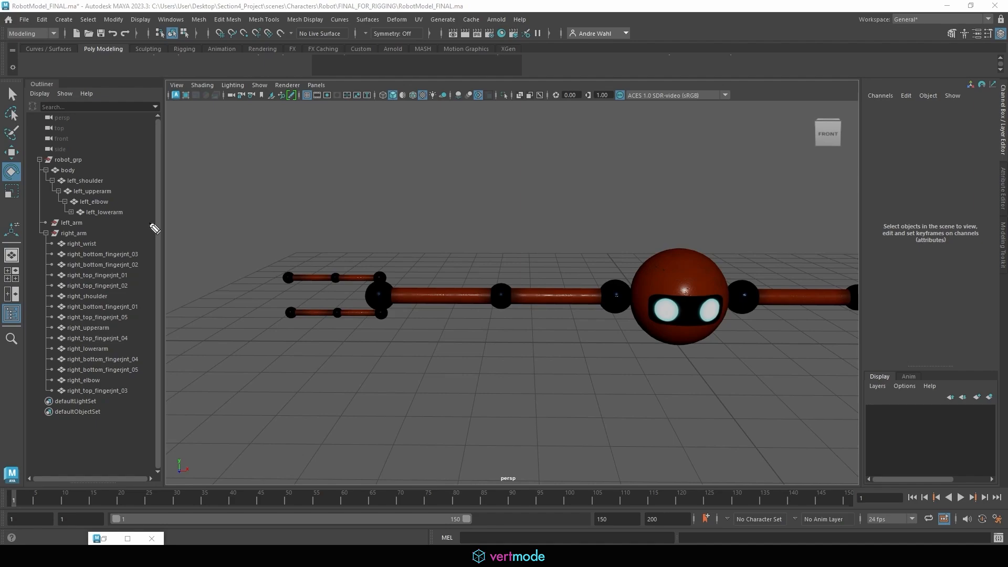
left_click(305, 248)
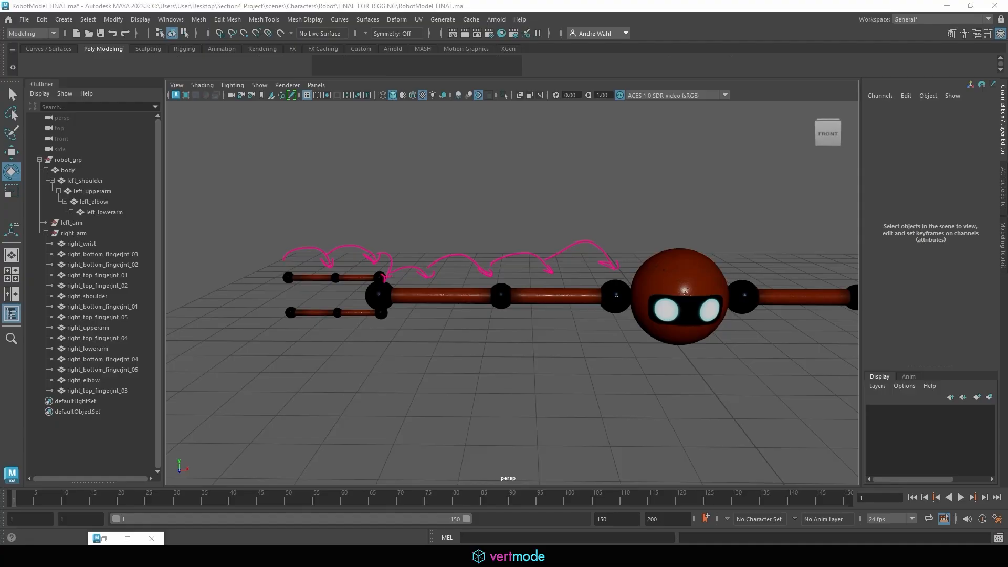
left_click(288, 277)
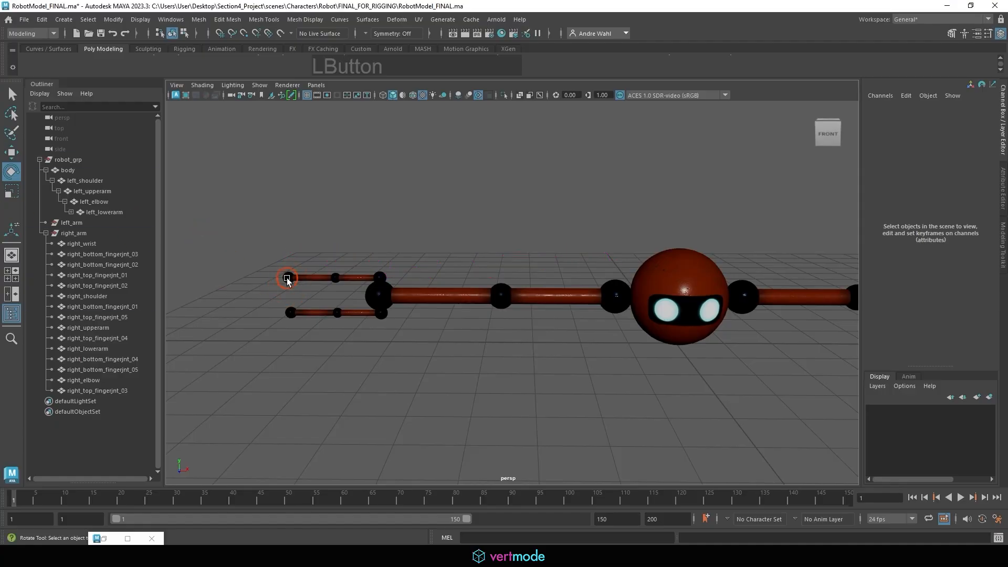
right_click_drag(340, 284, 398, 278, "alt")
key("q")
middle_click_drag(398, 279, 547, 274, "alt")
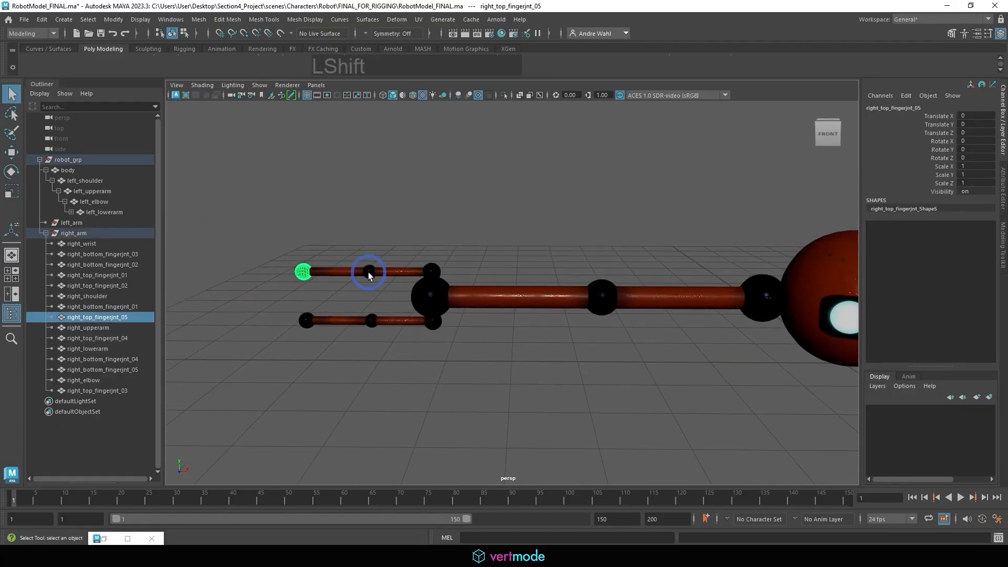
left_click(303, 273, "shift")
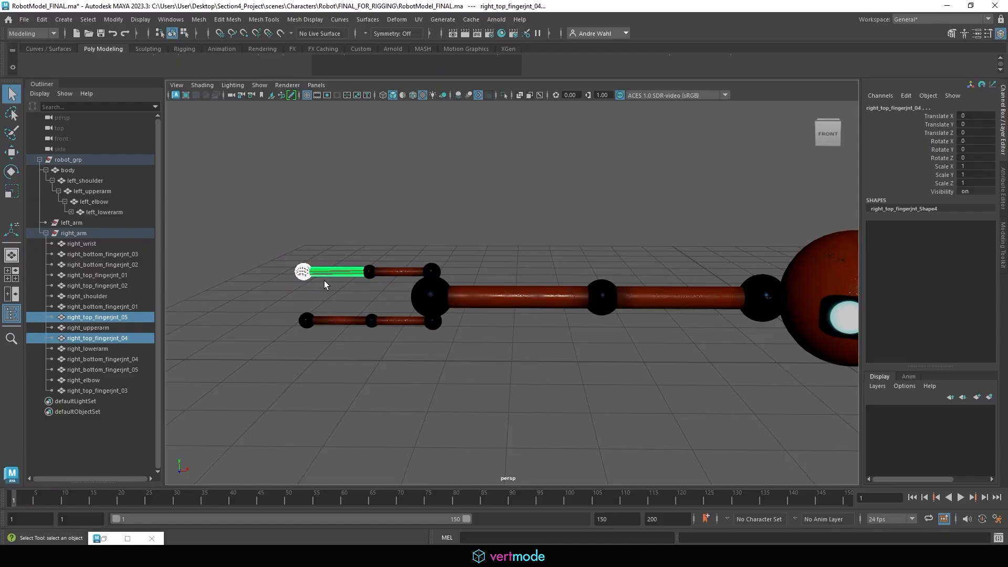
key("p")
Parent right_top_fingerjnt_04 to right_top_fingerjnt_03, and parent right_top_fingerjnt_03 to right_top_fingerjnt_02.
left_click(368, 272)
left_click(369, 272, "shift")
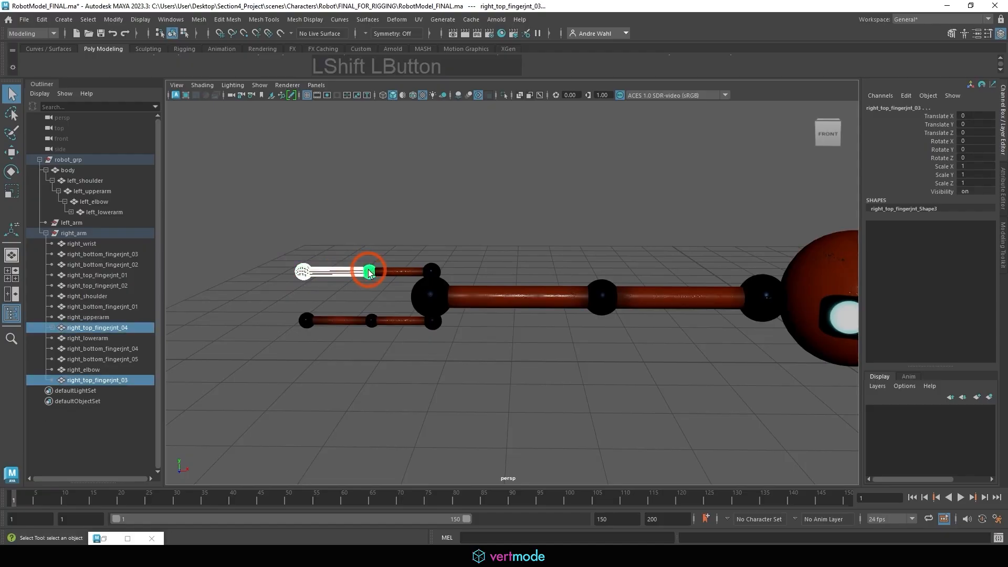
key("p")
left_click(379, 287)
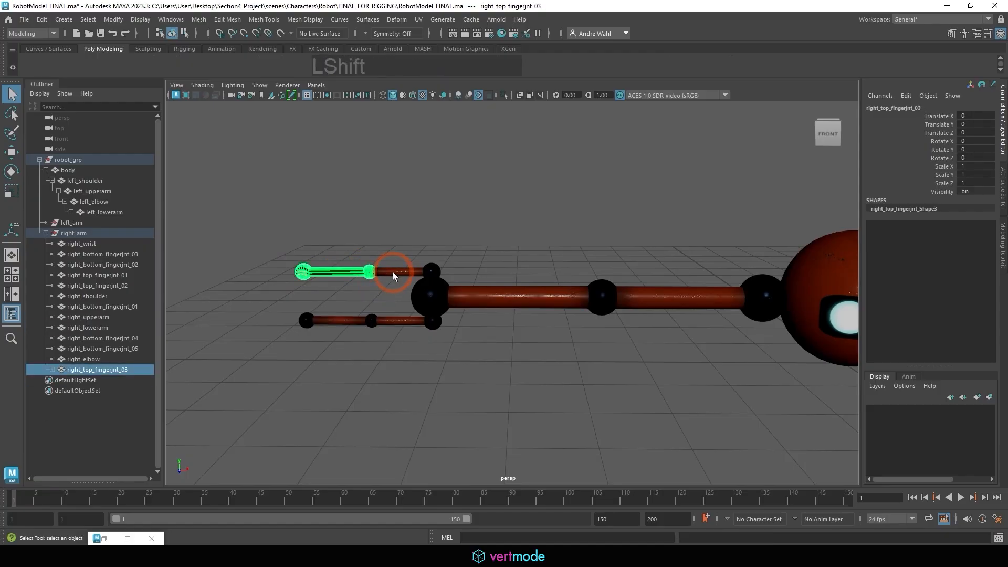
left_click(393, 272, "shift")
key("p")
Parent right_top_fingerjnt_02 to the finger's base right_top_fingerjnt_01, and parent right_top_fingerjnt_01 to right_wrist.
left_click(394, 272)
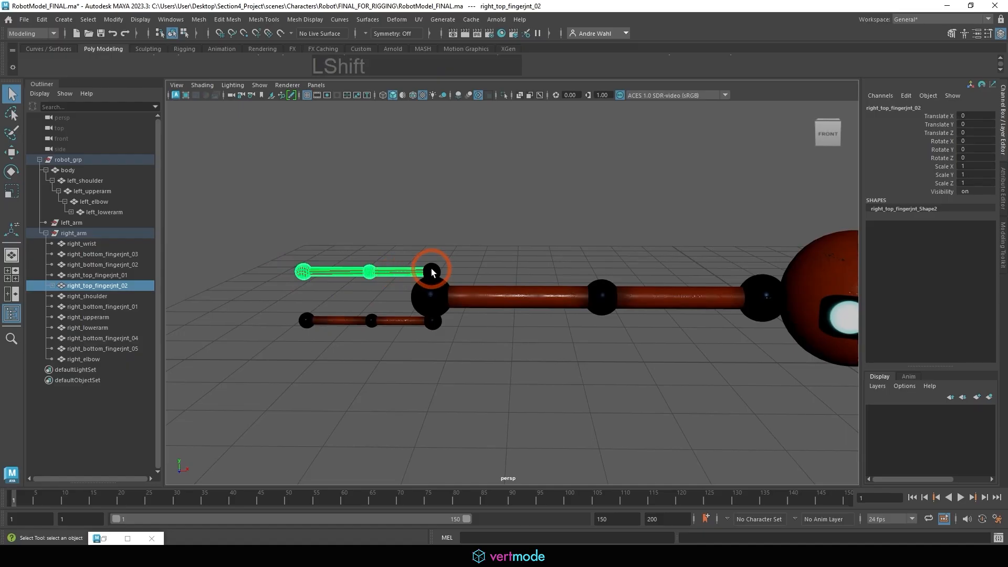
left_click(432, 272, "shift")
key("p")
left_click(444, 283)
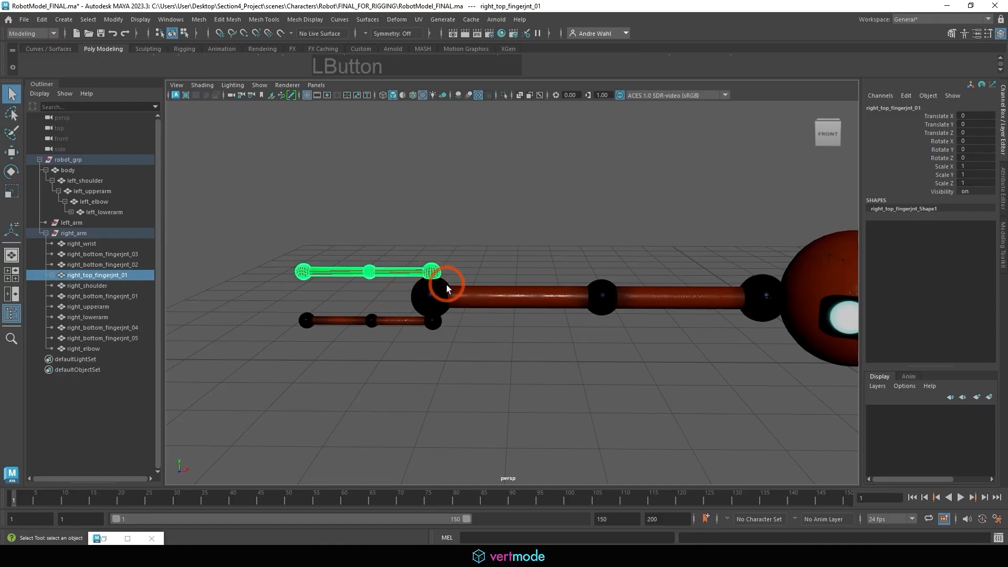
left_click(430, 298, "shift")
key("p")
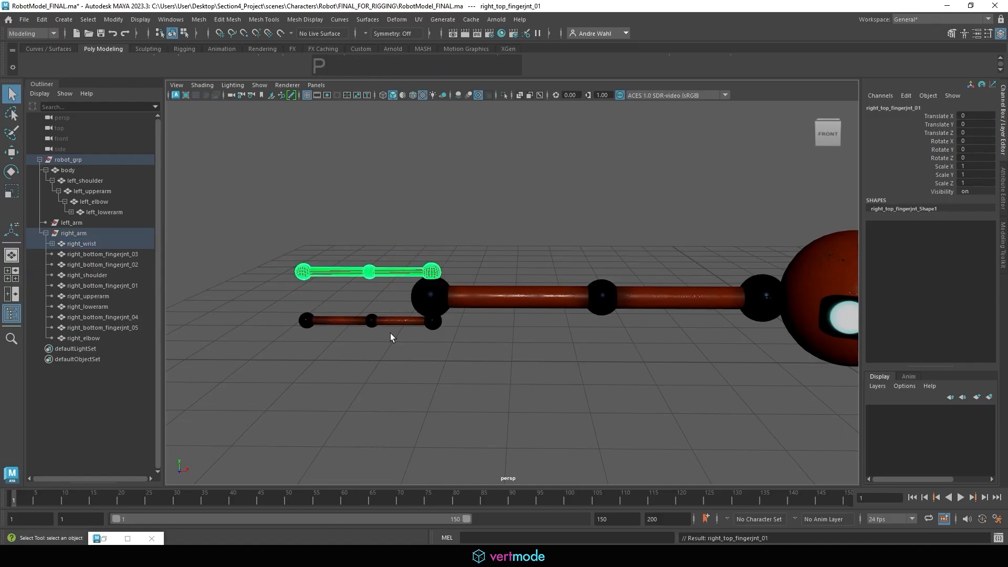
Parent the right hand's lower fingertip right_bottom_fingerjnt_05 to right_bottom_fingerjnt_04.
left_click(307, 321)
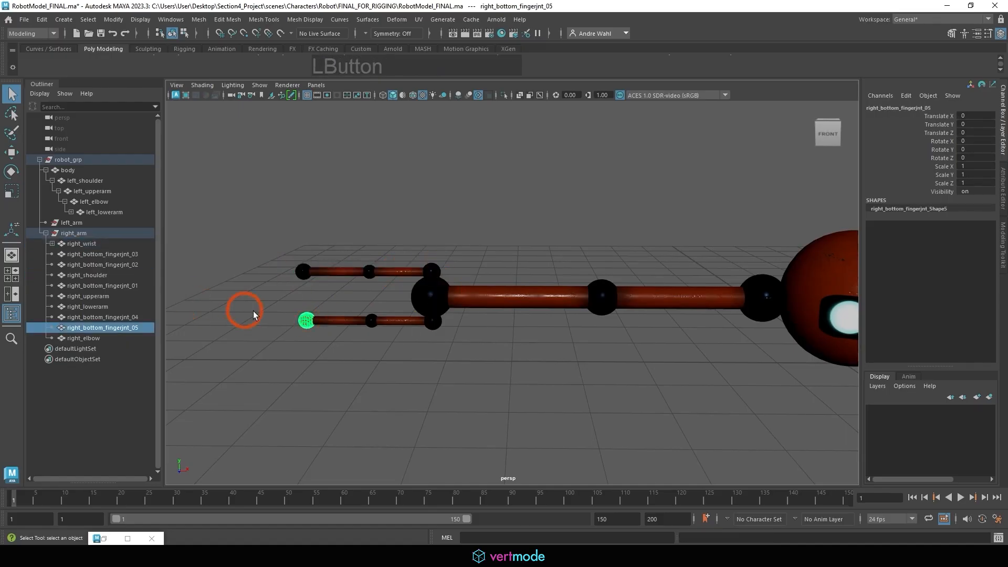
left_click(333, 320, "shift")
key("p")
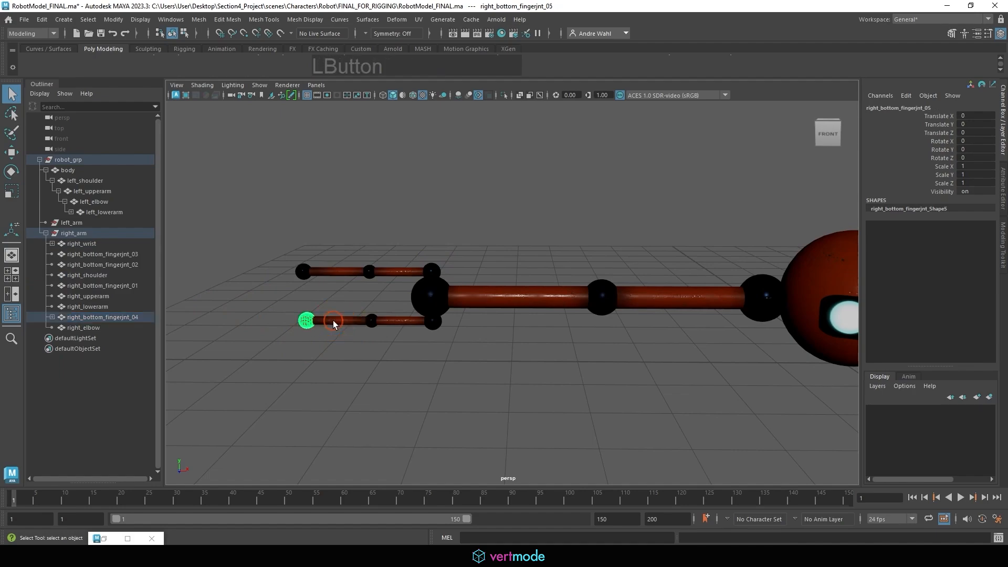
Parent the right hand's right_bottom_fingerjnt_04 to right_bottom_fingerjnt_03, and parent right_bottom_fingerjnt_03 to right_bottom_fingerjnt_02.
left_click(333, 320)
left_click(372, 321, "shift")
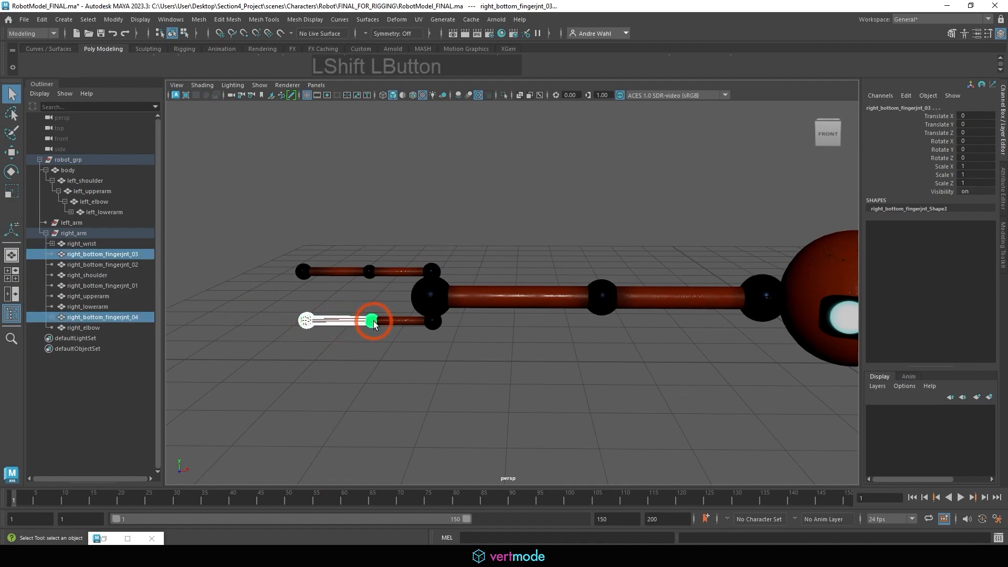
key("p")
left_click(368, 310)
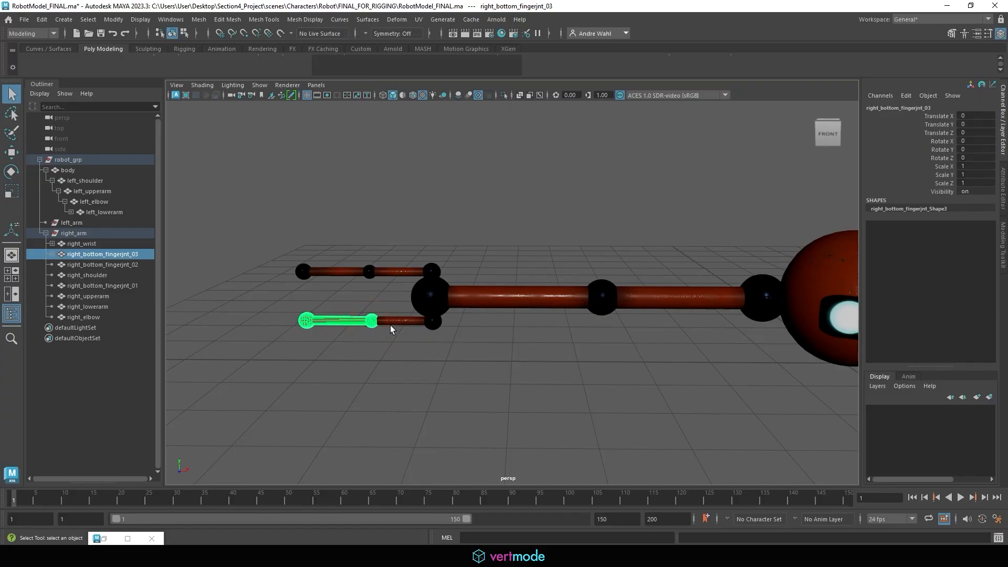
left_click(407, 324, "shift")
key("p")
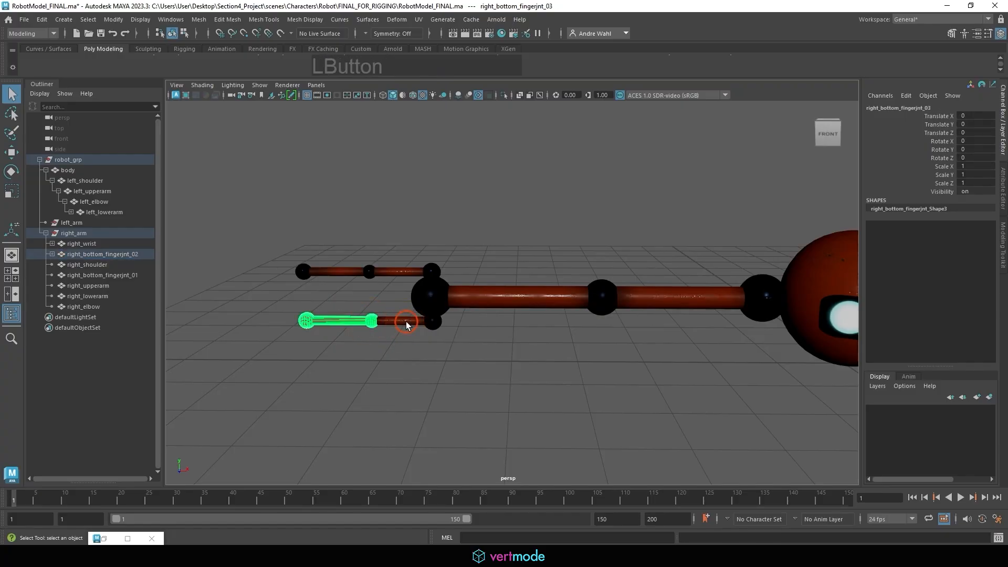
Parent right_bottom_fingerjnt_02 to the finger's base right_bottom_fingerjnt_01, and parent right_bottom_fingerjnt_01 to right_wrist.
left_click(406, 322)
left_click(434, 322, "shift")
key("p")
left_click(436, 322)
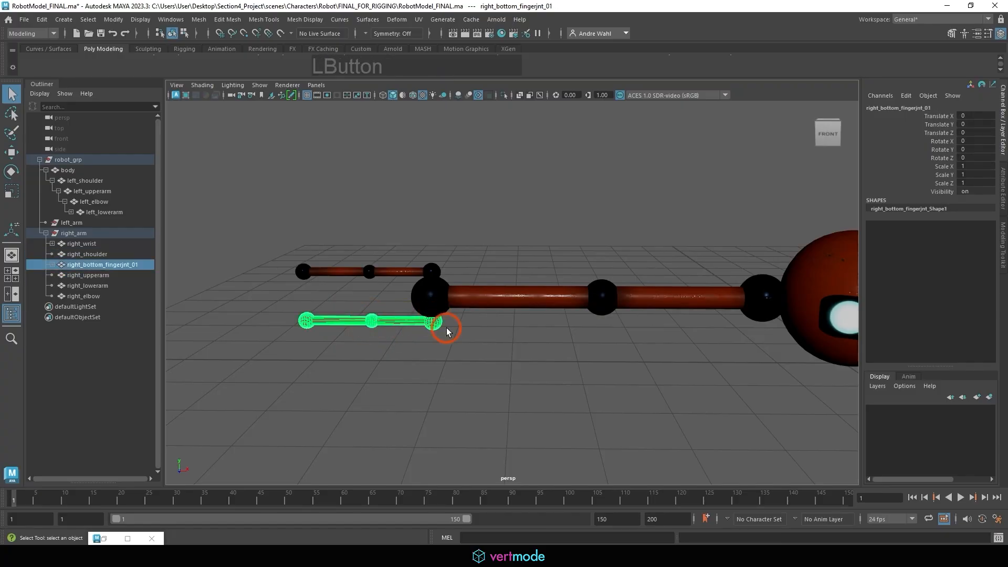
left_click(434, 304, "shift")
key("p")
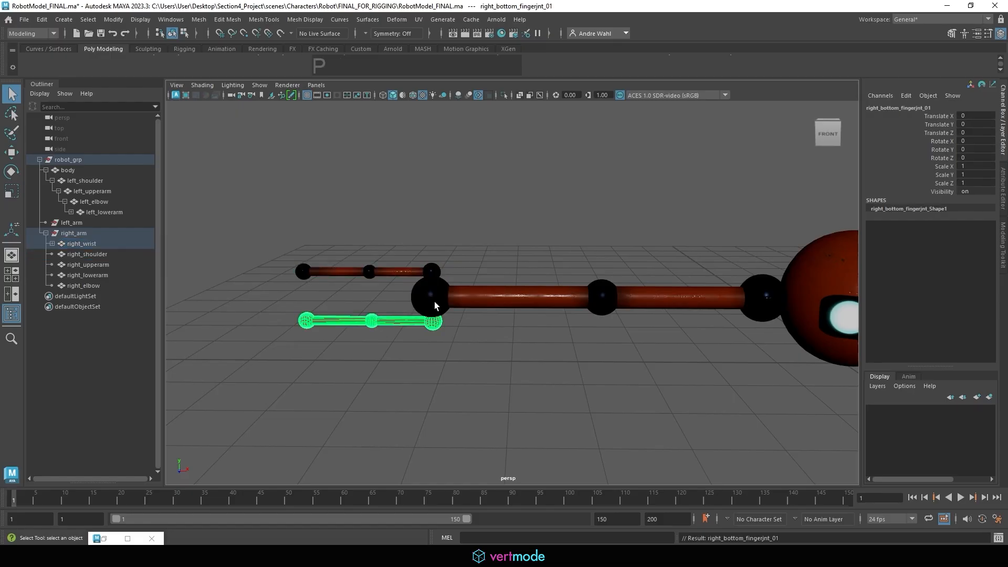
Test-rotate the right hand's upper finger from its base joint right_top_fingerjnt_01, and undo the rotation.
left_click(466, 286)
key("e")
left_click_drag(469, 300, 450, 226)
key("ctrl+z")
left_click(421, 241)
left_click(428, 270)
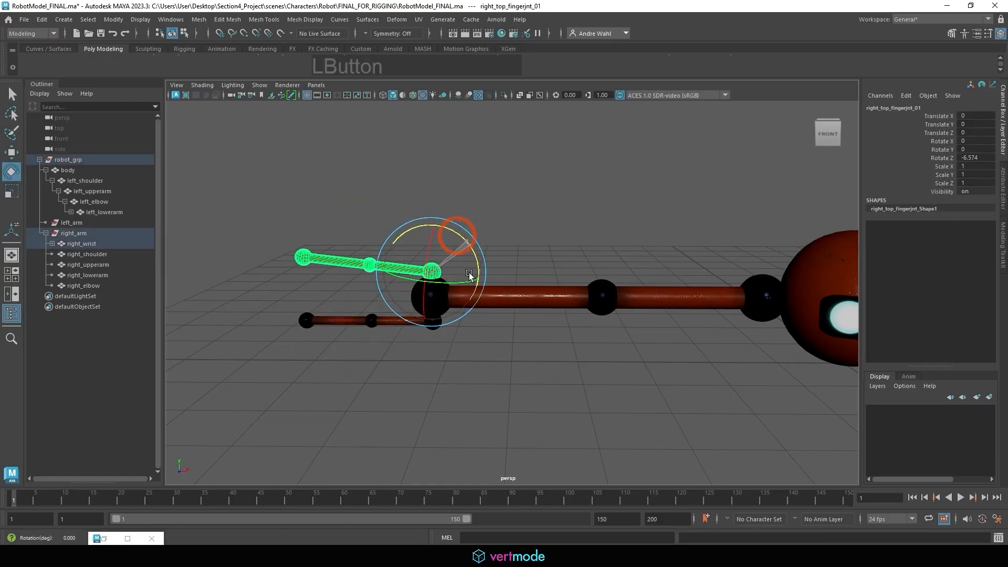
key("ctrl+z")
Test-rotate the right hand's lower finger from its base joint, undo the rotation and clear the selection.
left_click(426, 336)
left_click(432, 322)
left_click_drag(467, 292, 444, 247)
key("ctrl+z")
left_click(486, 238)
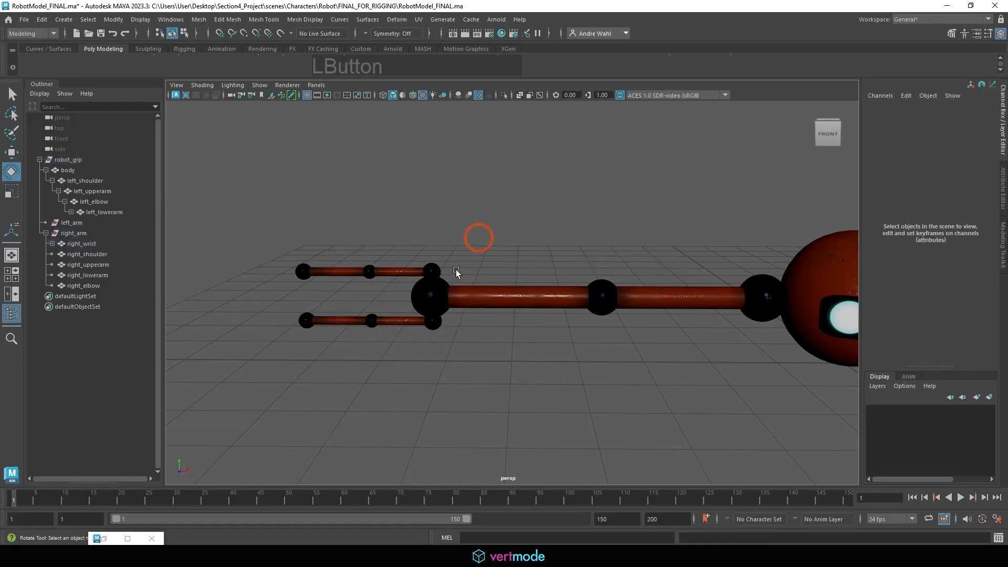
Parent right_wrist to right_lowerarm, and parent right_lowerarm to right_elbow.
left_click(430, 294)
key("q")
left_click(531, 293, "shift")
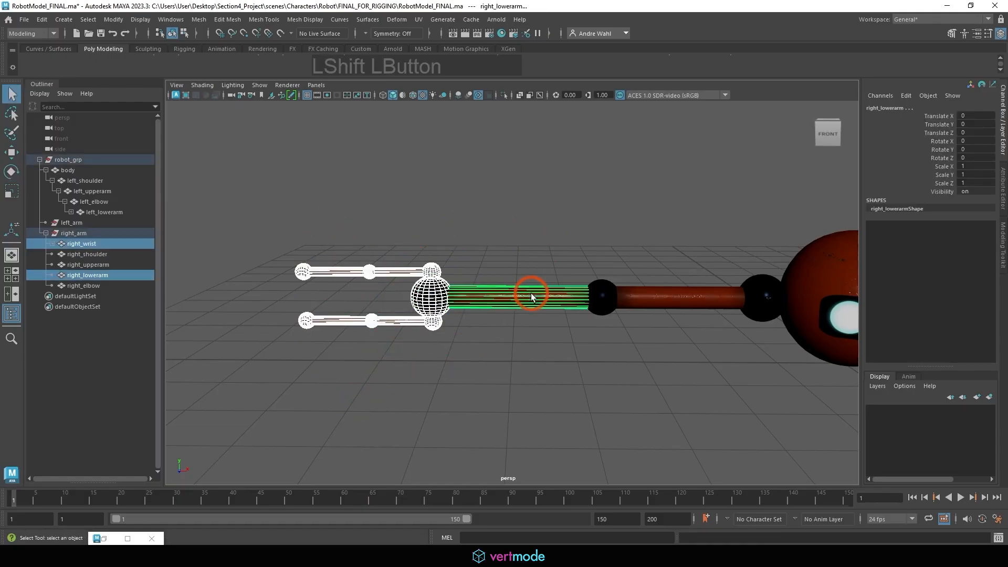
key("p")
left_click(531, 293)
left_click(609, 291, "shift")
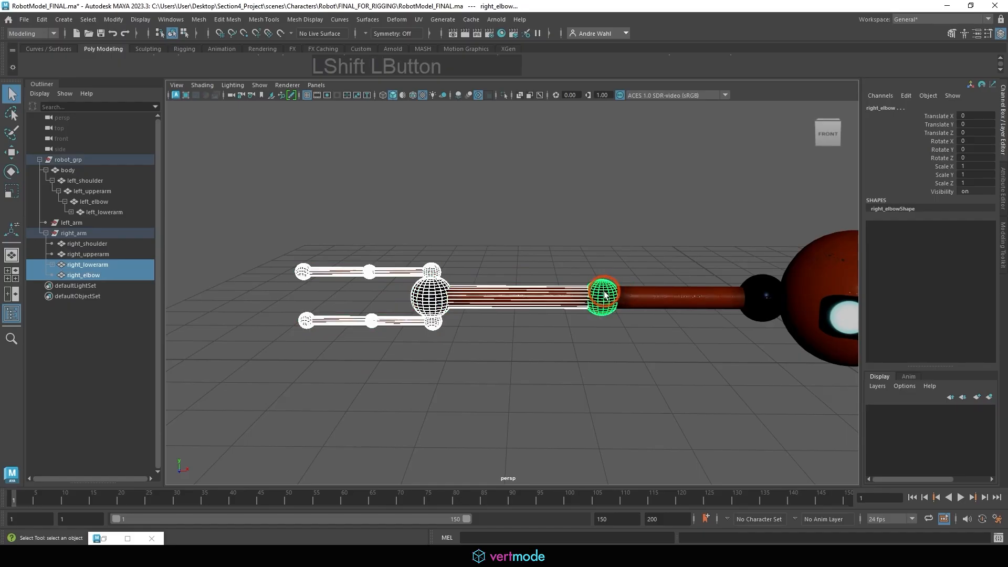
key("p")
Parent right_elbow to right_upperarm, and parent right_upperarm to right_shoulder.
left_click(606, 293)
left_click(694, 290, "shift")
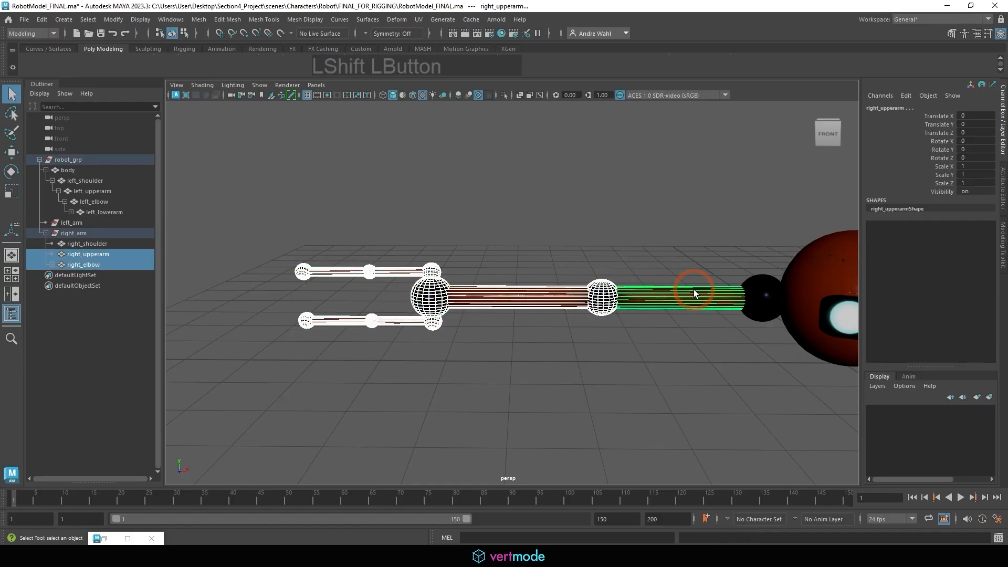
key("p")
left_click(694, 292)
left_click(766, 297, "shift")
key("p")
Parent right_shoulder with its whole arm chain to the body.
left_click(765, 298)
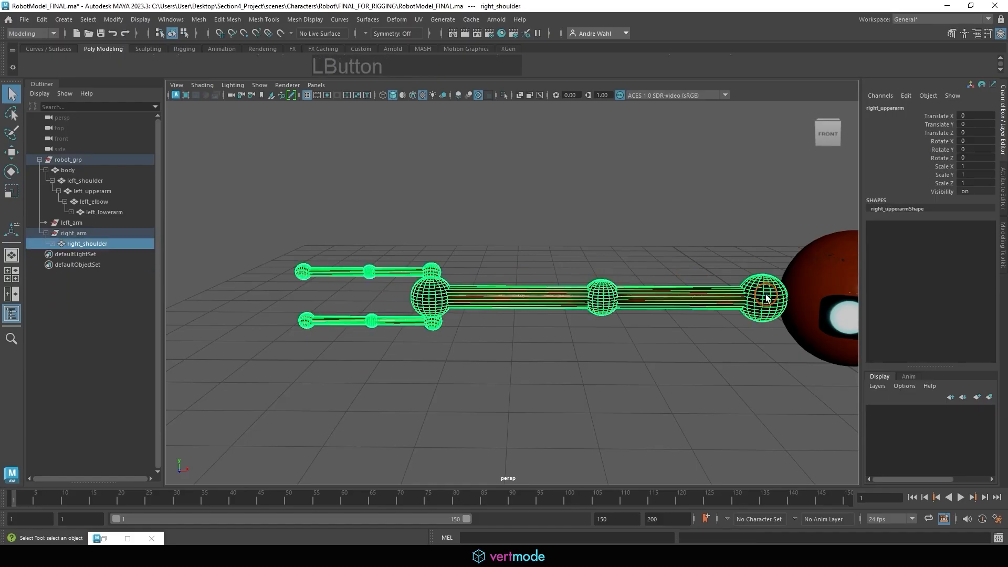
left_click(824, 270, "shift")
key("p")
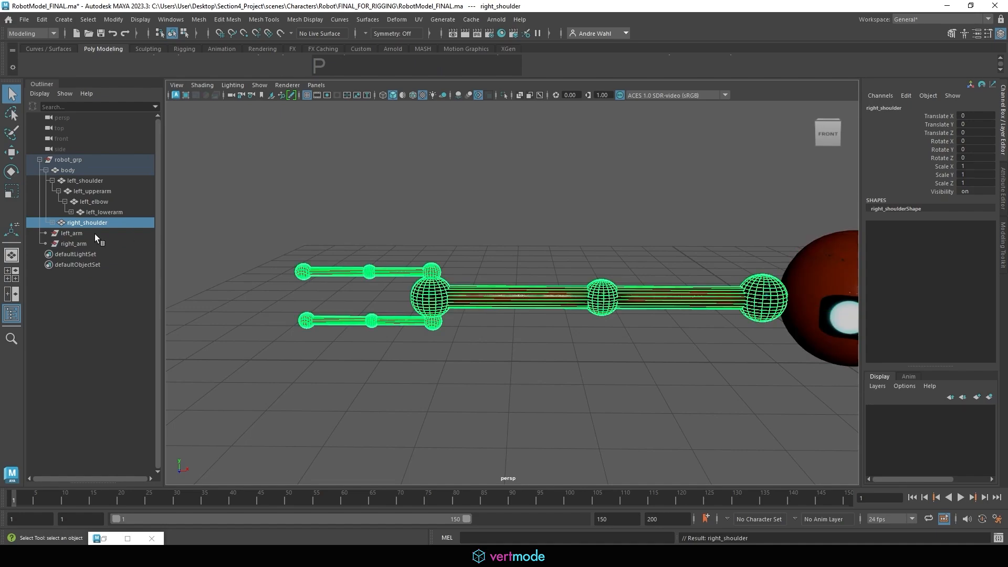
Delete the empty left_arm and right_arm groups, and collapse the body's hierarchy in the Outliner.
left_click_drag(74, 244, 79, 239)
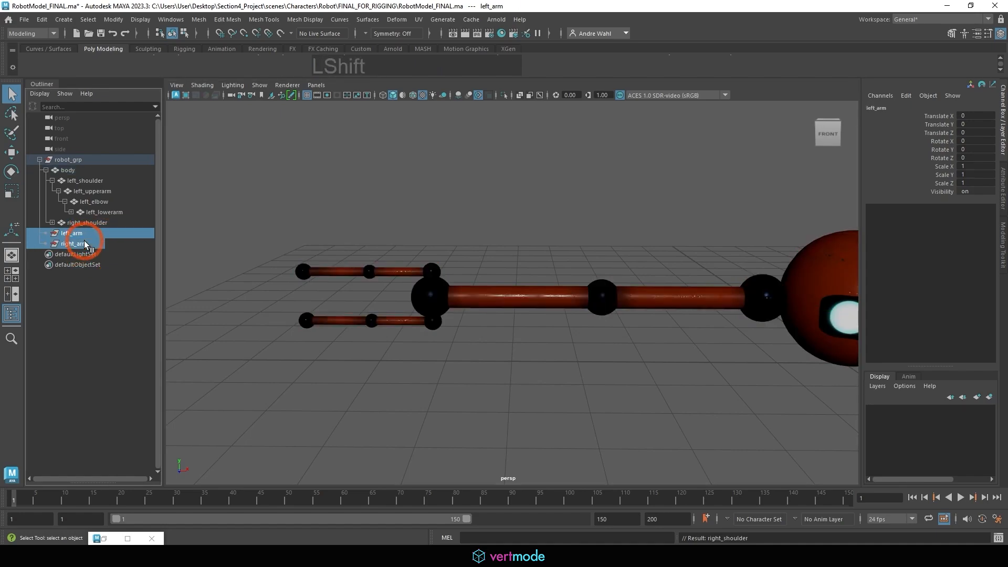
left_click(73, 244, "shift")
key("Delete")
left_click(52, 223)
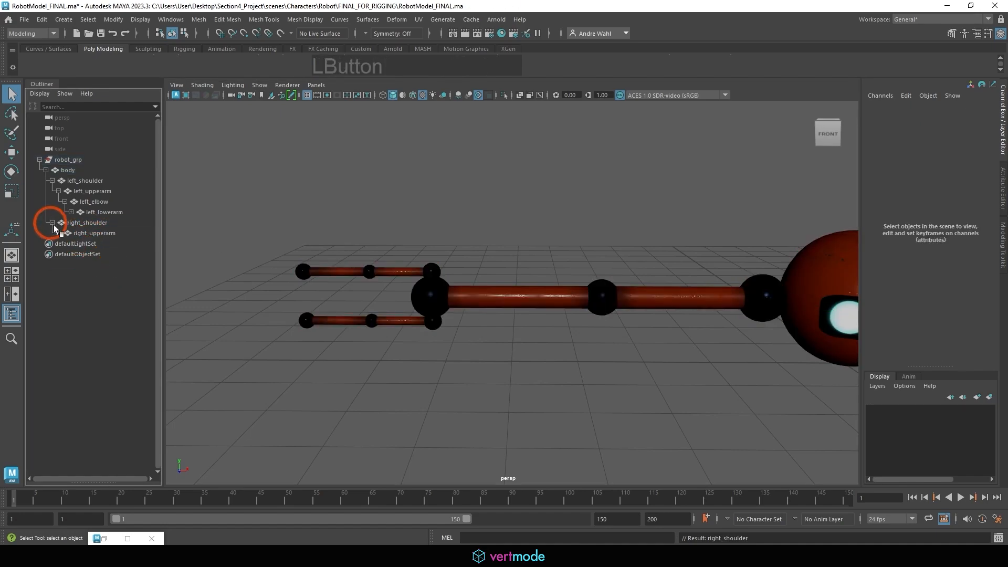
left_click(52, 223)
left_click(45, 170)
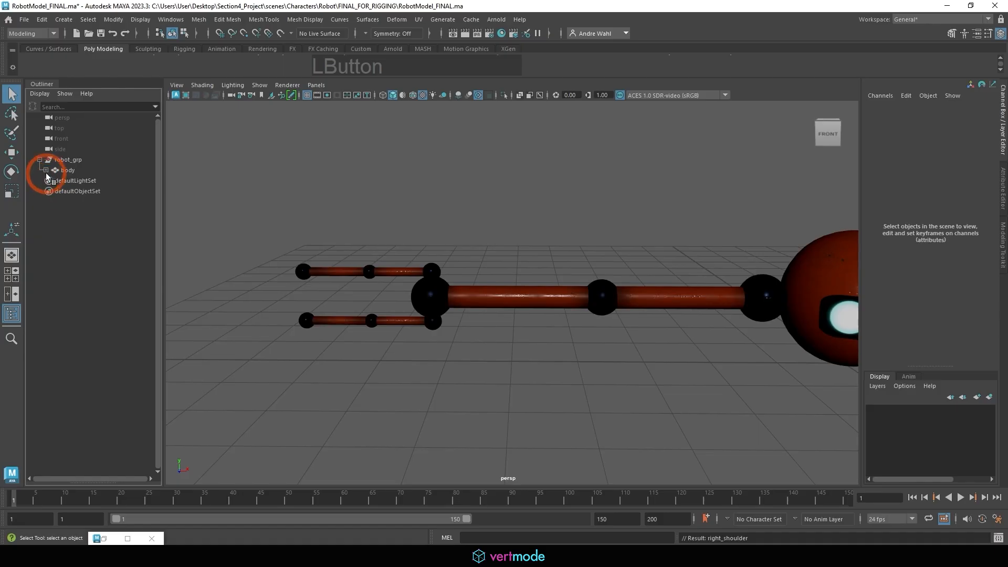
Test the body as parent by moving it up about 2.69 units along Y with the Move tool.
left_click(64, 170)
right_click_drag(279, 219, 307, 234, "alt")
middle_click_drag(682, 231, 542, 213, "alt")
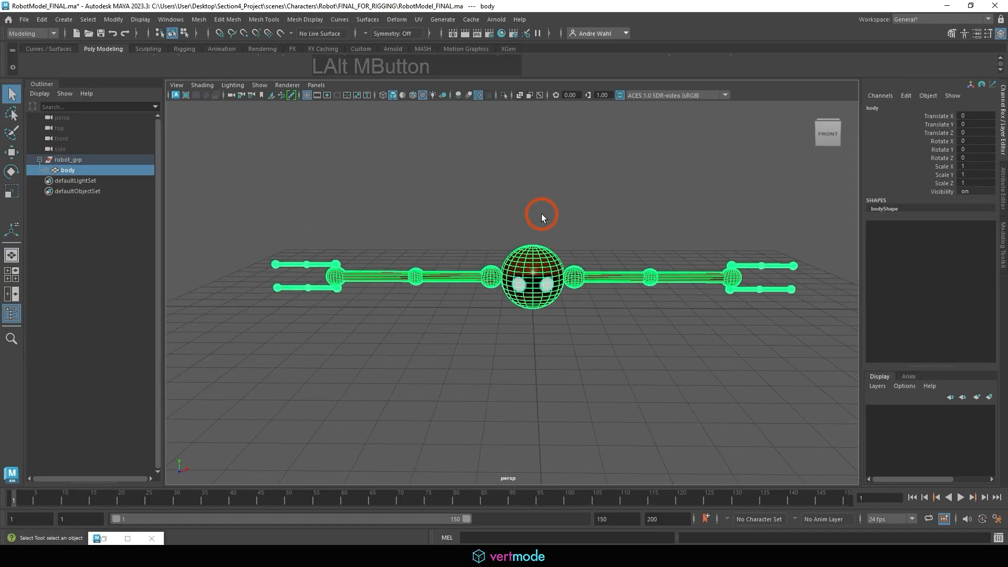
left_click(541, 214)
left_click(535, 267)
key("w")
right_click_drag(540, 231, 508, 234, "alt")
left_click_drag(566, 273, 537, 184, "alt")
Rotate the left and right shoulders so both arms point diagonally down from the body.
left_click(579, 185)
left_click(594, 203)
key("e")
left_click(505, 211)
left_click(582, 191)
Rotate the right and left elbows to swing both forearms forward.
left_click(477, 262)
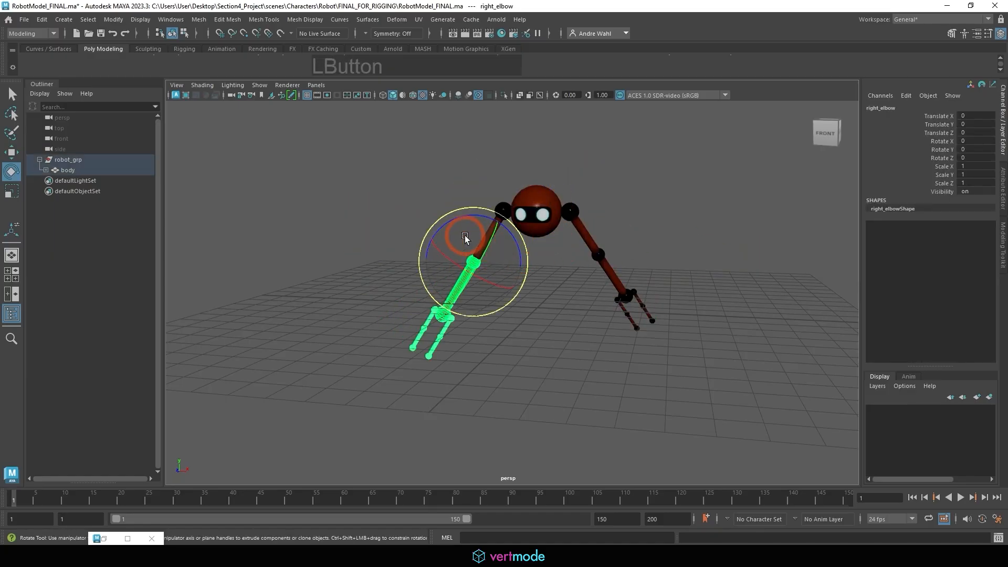
left_click_drag(461, 227, 507, 246)
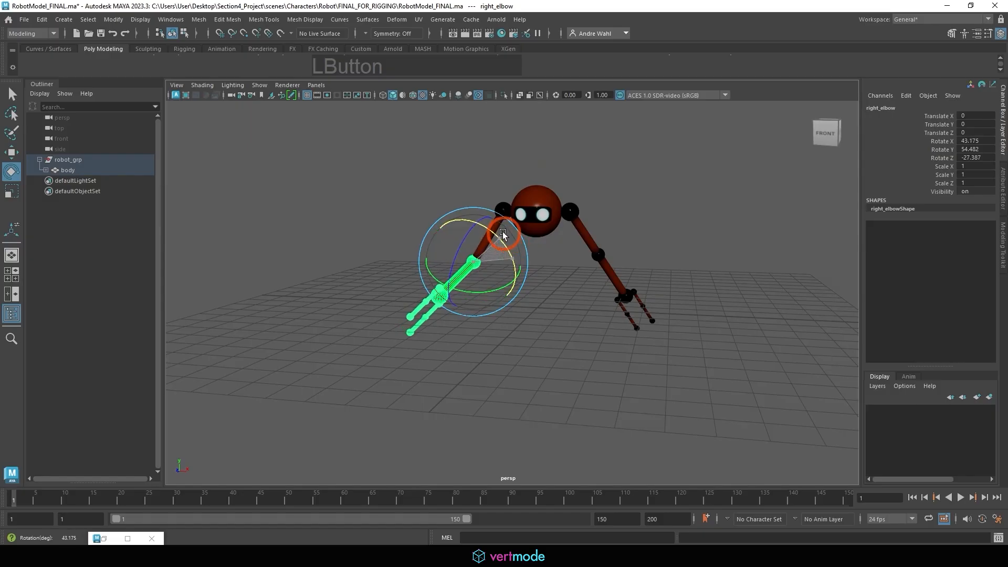
left_click(621, 264)
left_click_drag(621, 264, 570, 257)
left_click(420, 274)
Bend the right hand's upper finger by rotating its base joint and right_top_fingerjnt_03.
left_click_drag(420, 274, 466, 291, "alt")
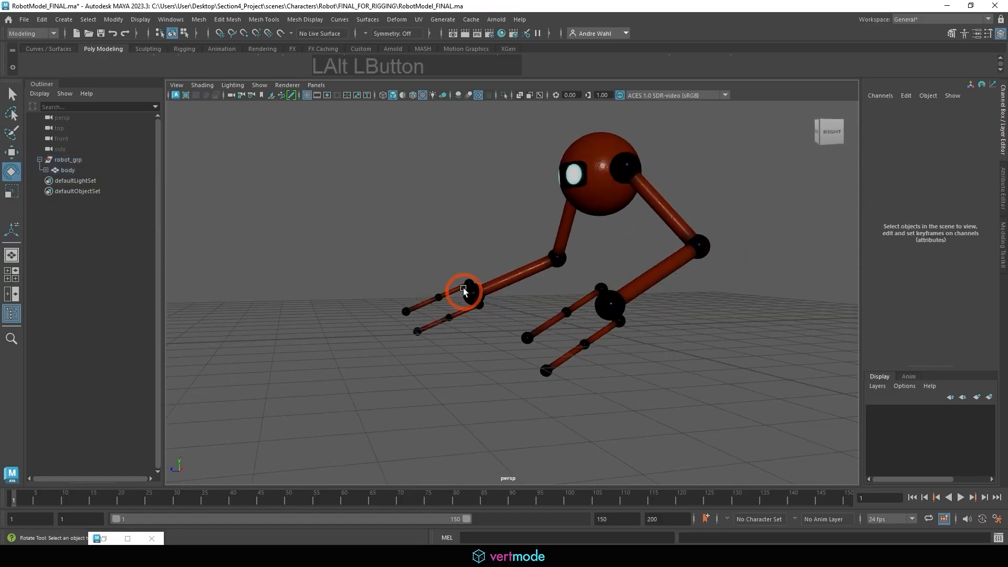
left_click(465, 290)
left_click_drag(427, 261, 500, 338)
left_click(445, 266)
left_click(437, 279)
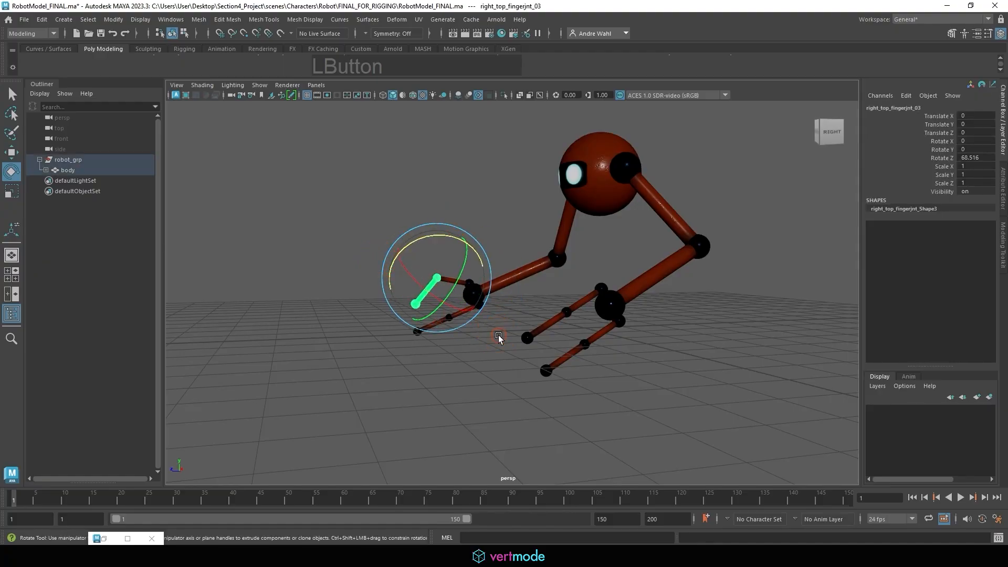
Bend the right hand's lower finger inward by rotating its base and middle joints.
left_click(482, 305)
left_click(482, 304)
left_click_drag(499, 266, 470, 261)
left_click(498, 382)
left_click(465, 331)
left_click_drag(453, 298, 502, 297)
Bend the left hand's upper finger by rotating its base and middle joints, redoing the first base rotation.
left_click(603, 290)
left_click_drag(571, 284, 562, 255)
key("ctrl+z")
left_click_drag(568, 322, 574, 347)
left_click(537, 338)
left_click(551, 294)
left_click(614, 316)
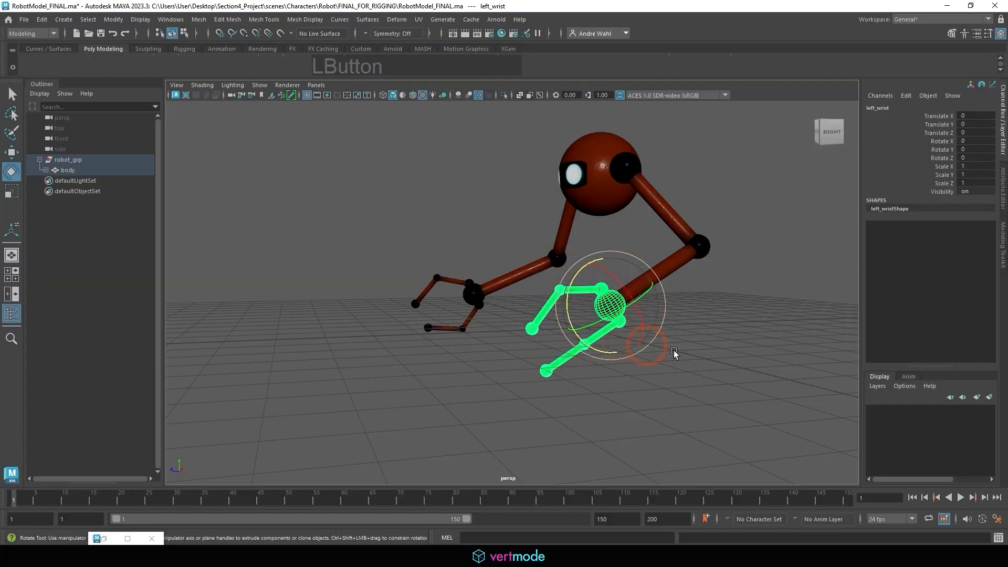
left_click(693, 352)
Bend the left hand's lower finger by rotating its base joint and left_bottom_fingerjnt_03.
left_click(620, 322)
left_click_drag(609, 341, 608, 367)
left_click(607, 367)
left_click(595, 361)
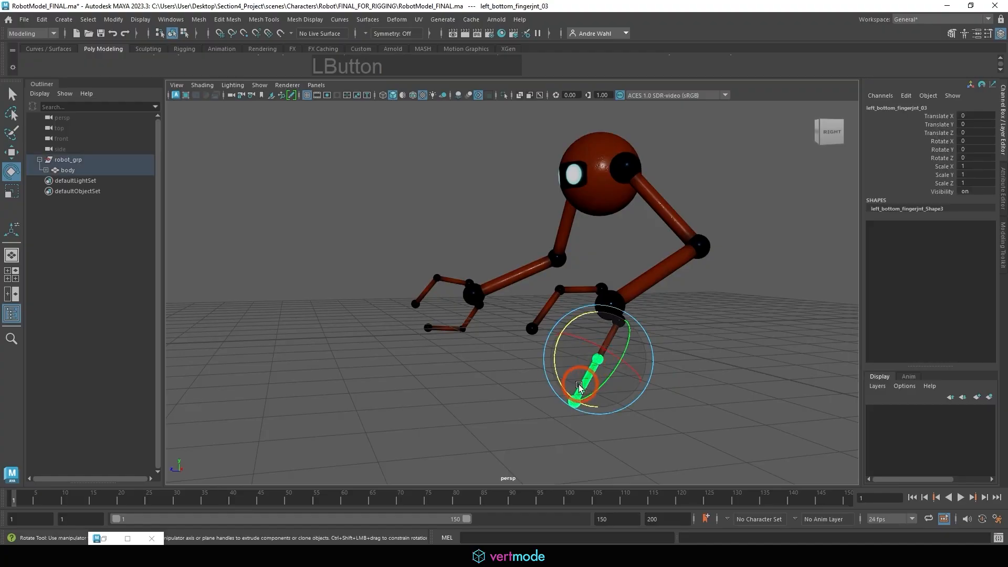
left_click_drag(580, 380, 540, 329)
left_click(550, 316)
Rotate right_shoulder to adjust the pose of the whole right arm.
right_click_drag(722, 293, 667, 294, "alt")
left_click_drag(667, 294, 545, 252, "alt")
left_click(457, 220)
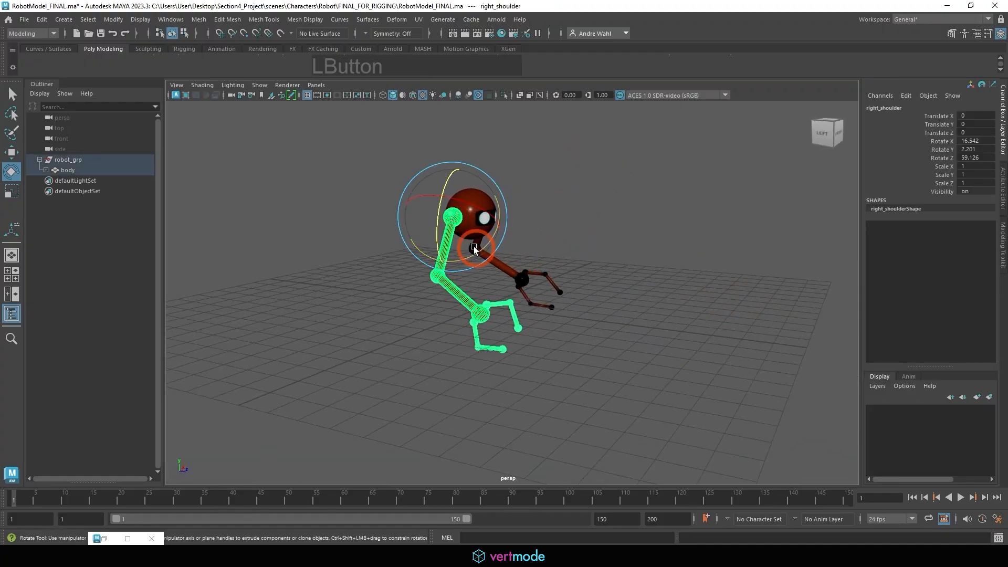
left_click_drag(474, 247, 620, 273)
left_click(603, 225)
left_click(713, 187)
Test-rotate the body together with both arms, and undo the body rotations.
left_click_drag(712, 187, 786, 192, "alt")
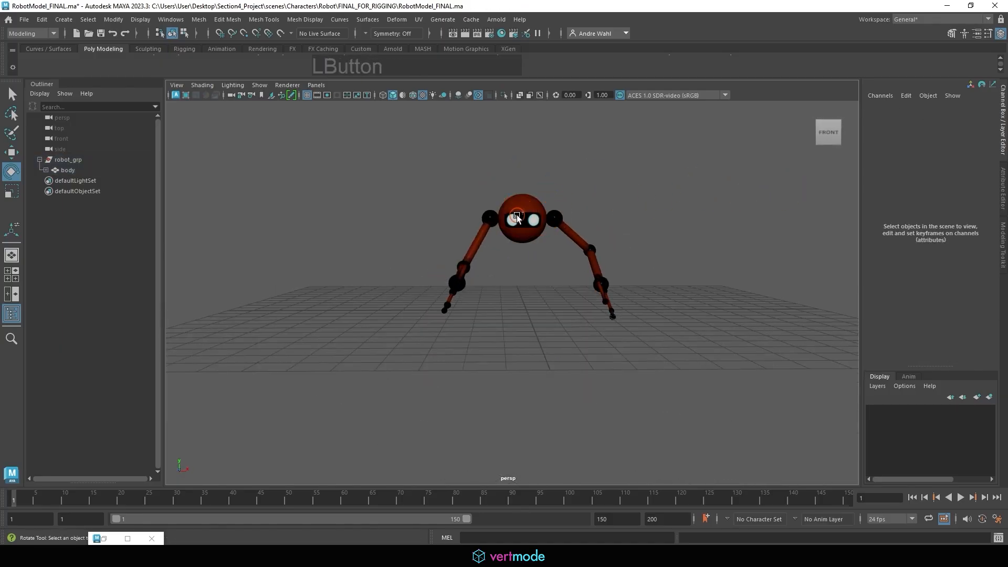
left_click(517, 215)
mouse_move(535, 198)
left_mouse_down()
mouse_move(550, 200)
mouse_move(492, 175)
mouse_move(520, 200)
left_mouse_up()
left_click(711, 286)
left_click(529, 205)
key("ctrl+z")
key("ctrl+z")
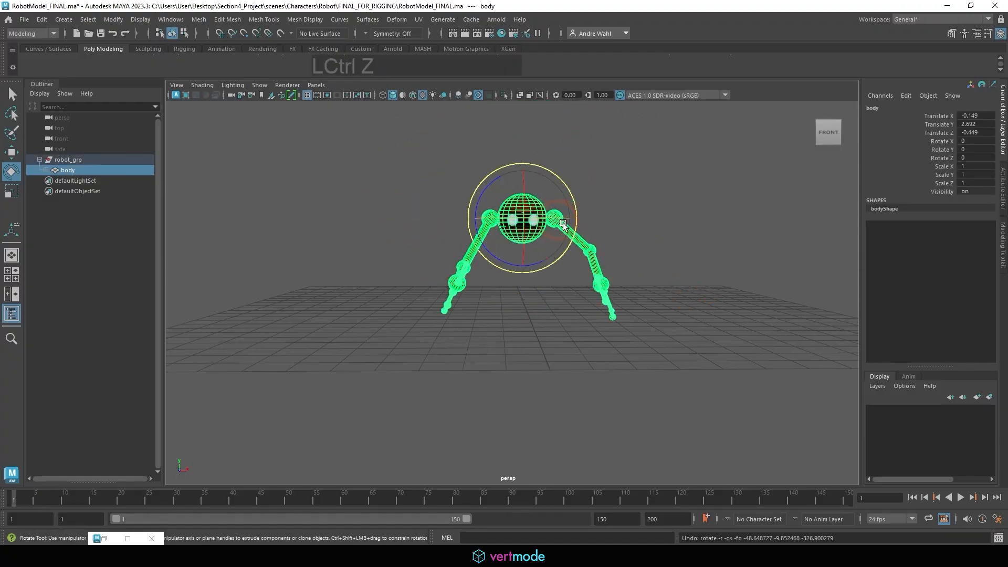
Reset the pose by setting Translate X, Y, Z and Rotate X, Y, Z to 0 on the body and its whole hierarchy.
left_click(792, 117)
left_click(990, 131)
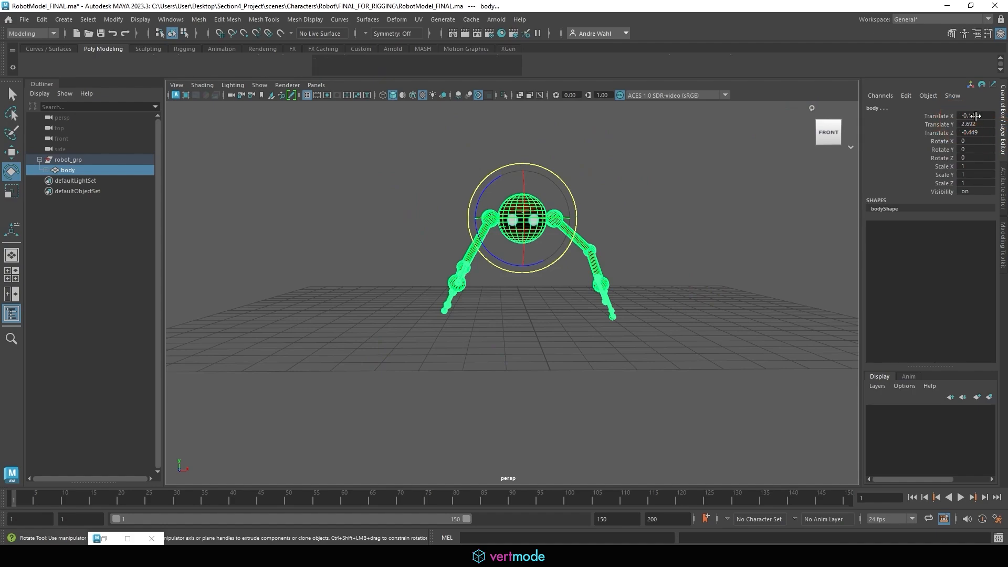
left_click_drag(972, 116, 980, 149)
left_click(981, 156, "shift")
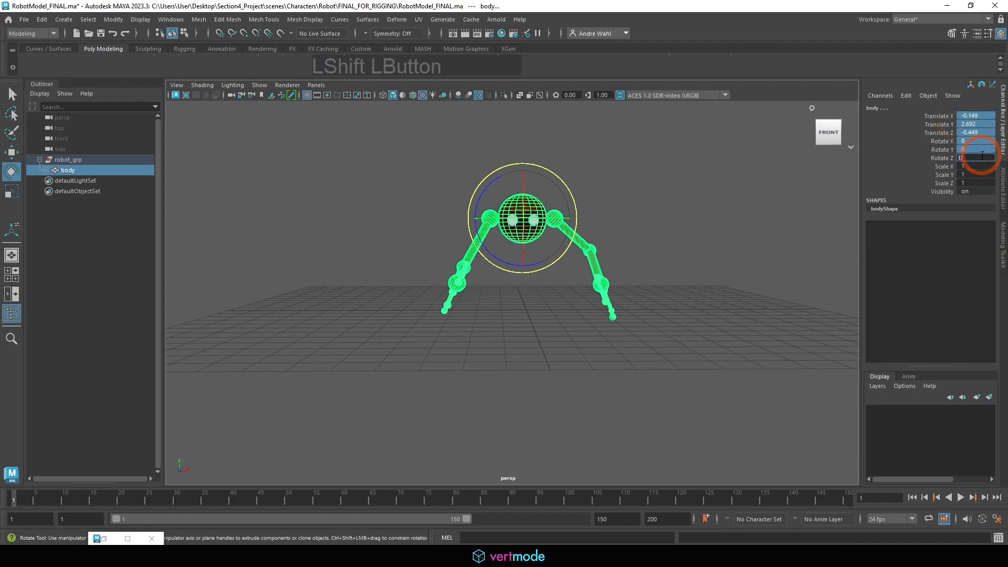
type("0")
key("KP_Enter")
left_click(521, 133)
left_click_drag(521, 134, 534, 204, "alt")
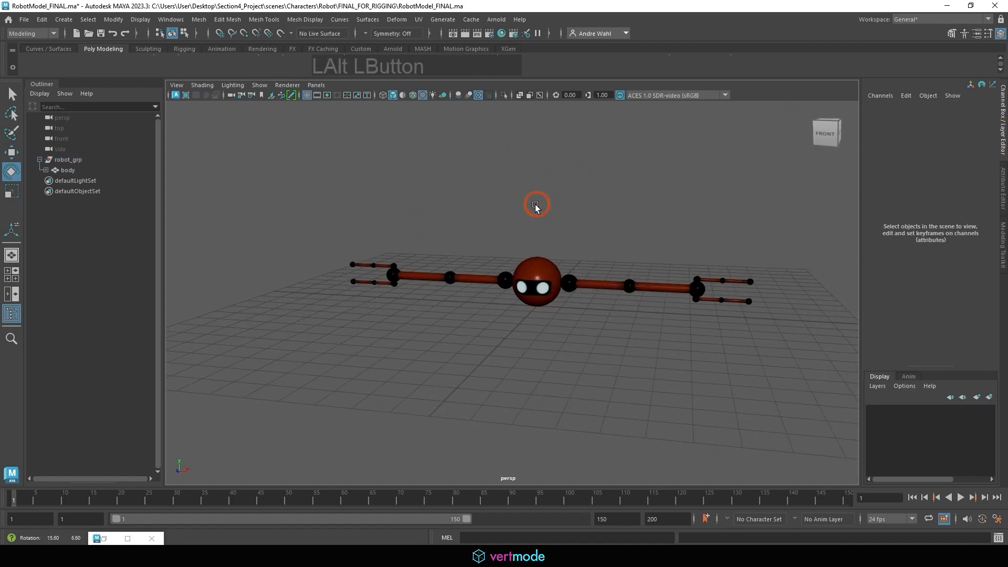
right_click_drag(534, 204, 618, 237, "alt")
middle_click_drag(618, 237, 546, 227, "alt")
Start saving the scene under a new name and browse to the Robot folder inside scenes/Characters.
left_click(24, 19)
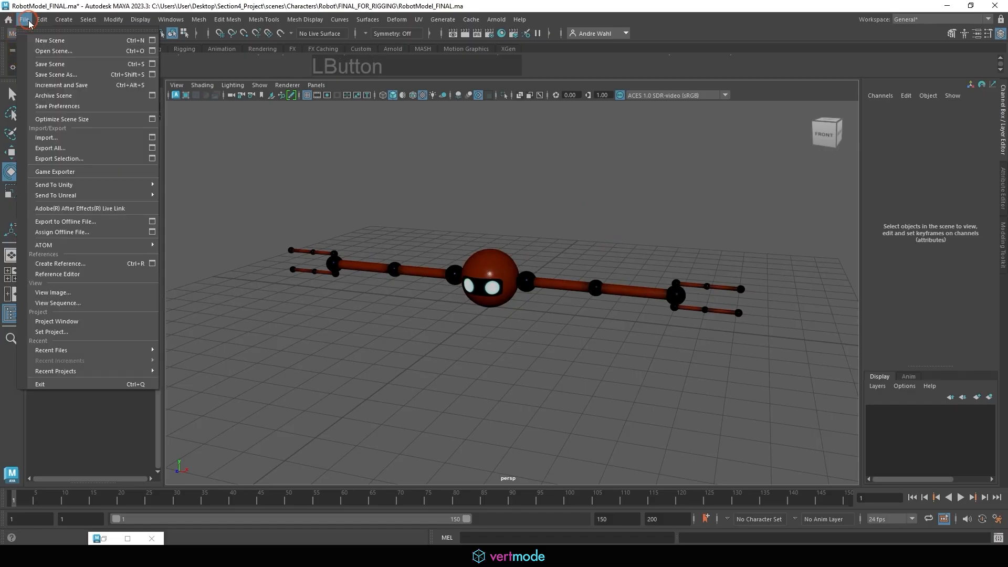
left_click(56, 74)
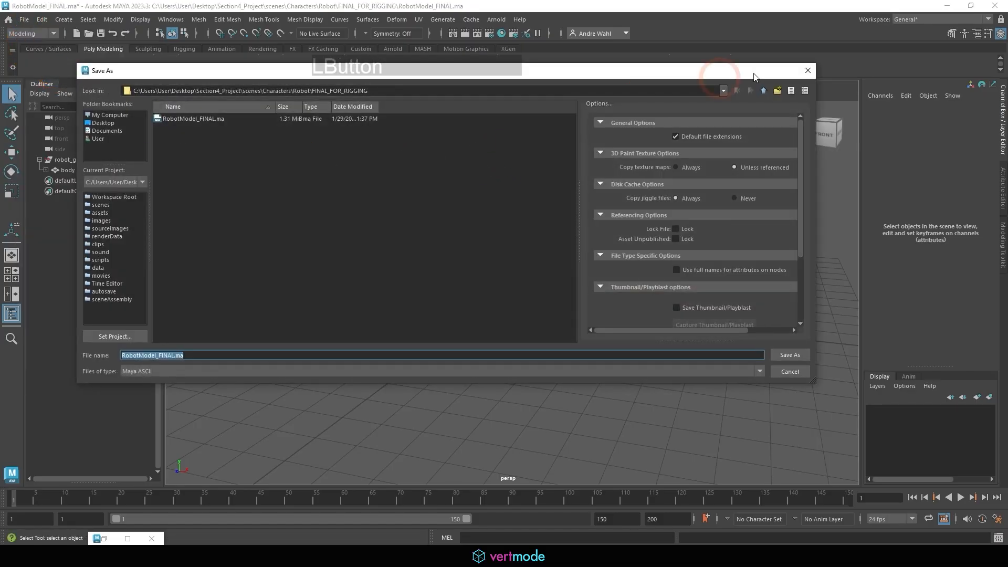
left_click(764, 92)
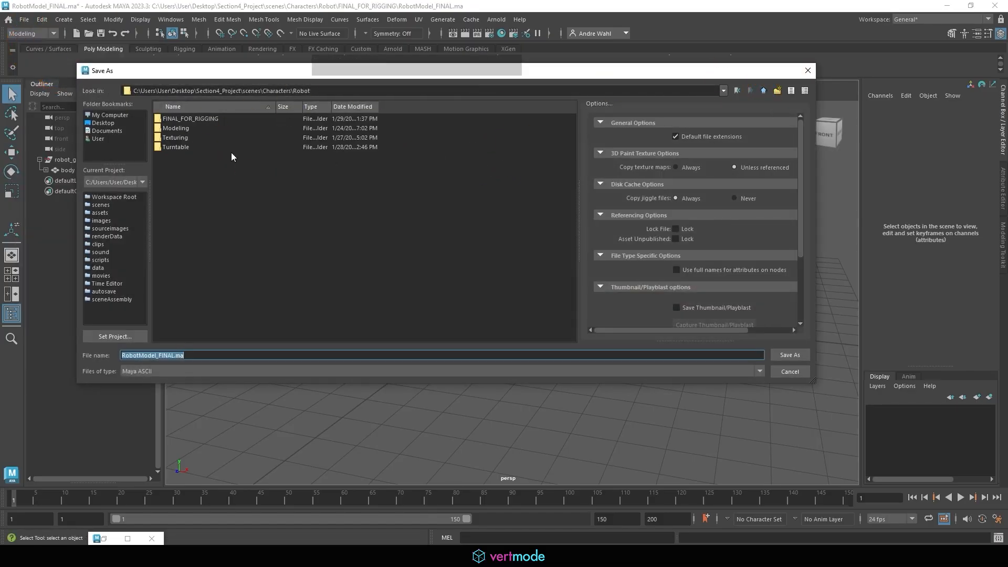
left_click(765, 91)
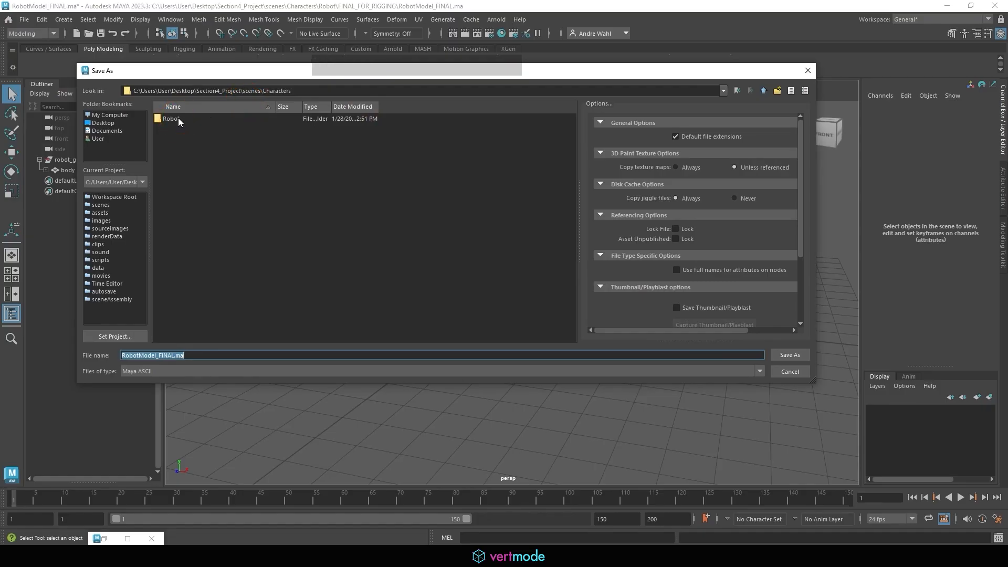
double_click(178, 119)
Create a new folder named Rigging inside the Robot folder and open it as the save location.
right_click(187, 206)
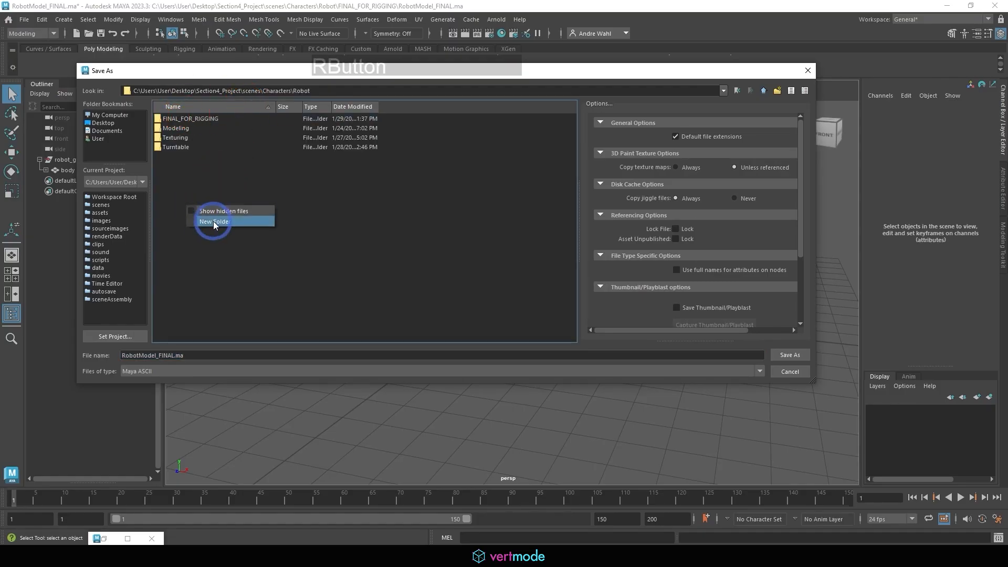
left_click(214, 225)
type("Rigging")
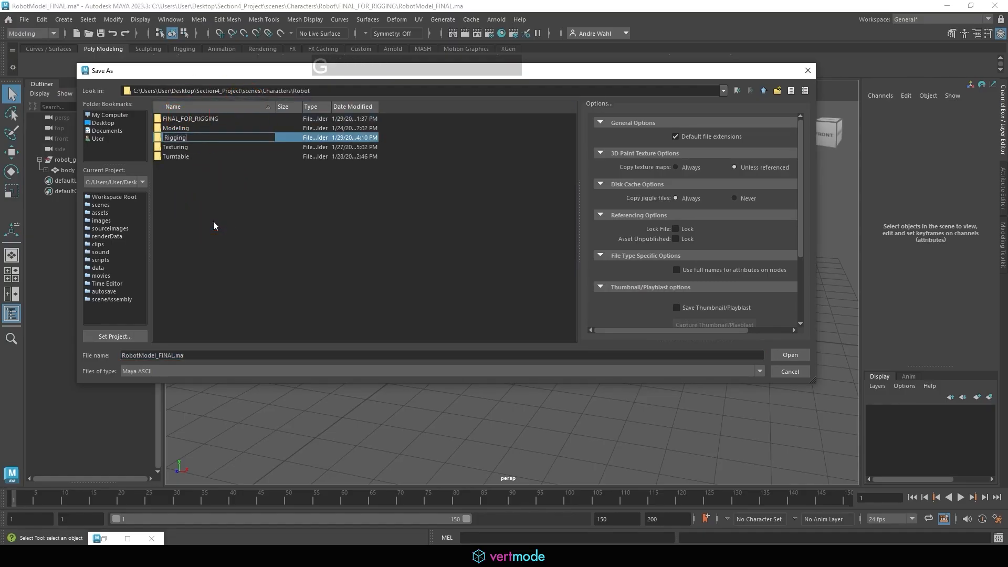
key("Return")
double_click(174, 137)
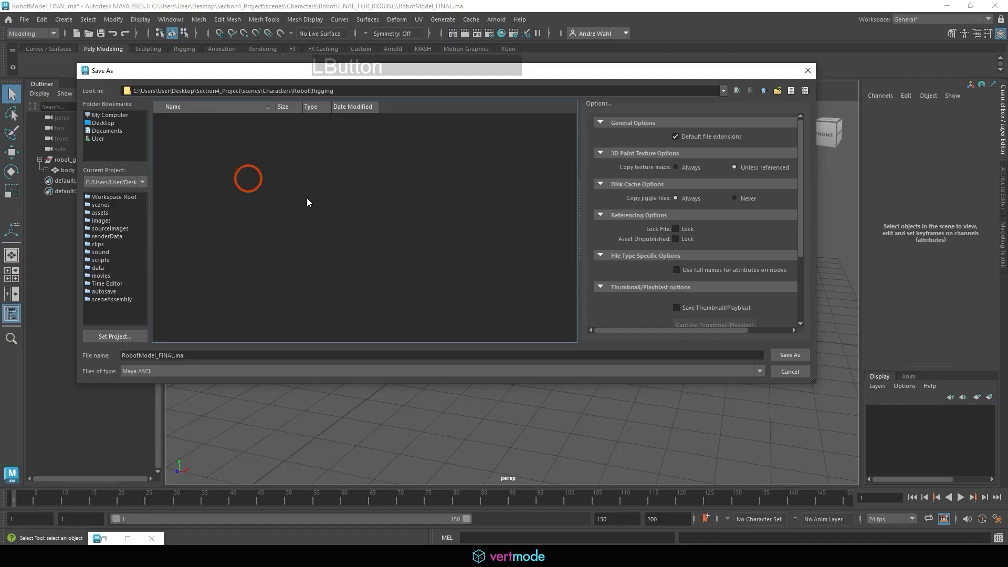
Create a folder named SetUp inside the Rigging folder and open it as the save location.
right_click(306, 203)
left_click(339, 215)
type("SetUp")
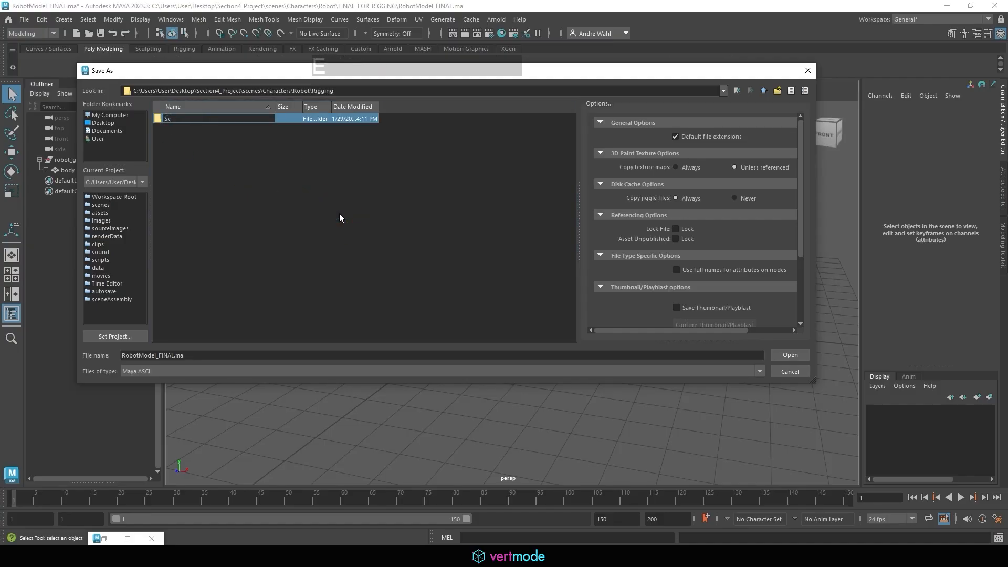
key("Return")
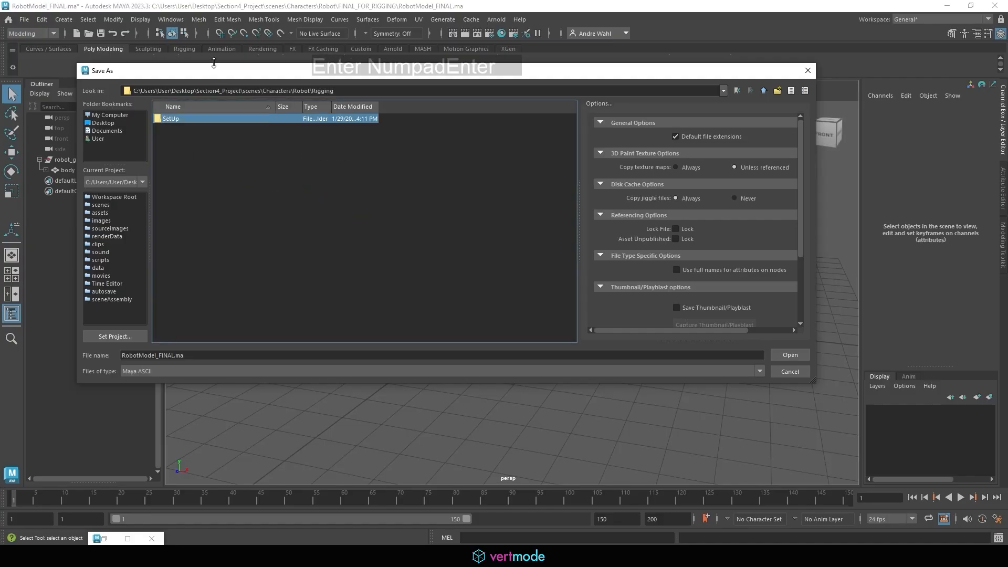
double_click(192, 118)
Name the scene file Robot_Rig_01 and save it as Maya ASCII in the SetUp folder.
left_click(232, 355)
left_click_drag(232, 355, 139, 355)
type("_Rig_01")
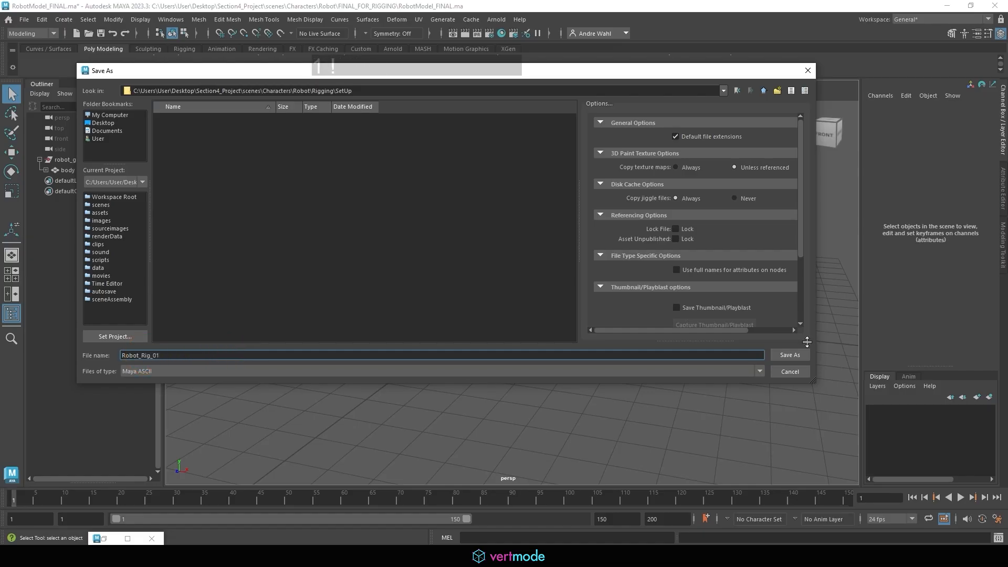
left_click(787, 354)
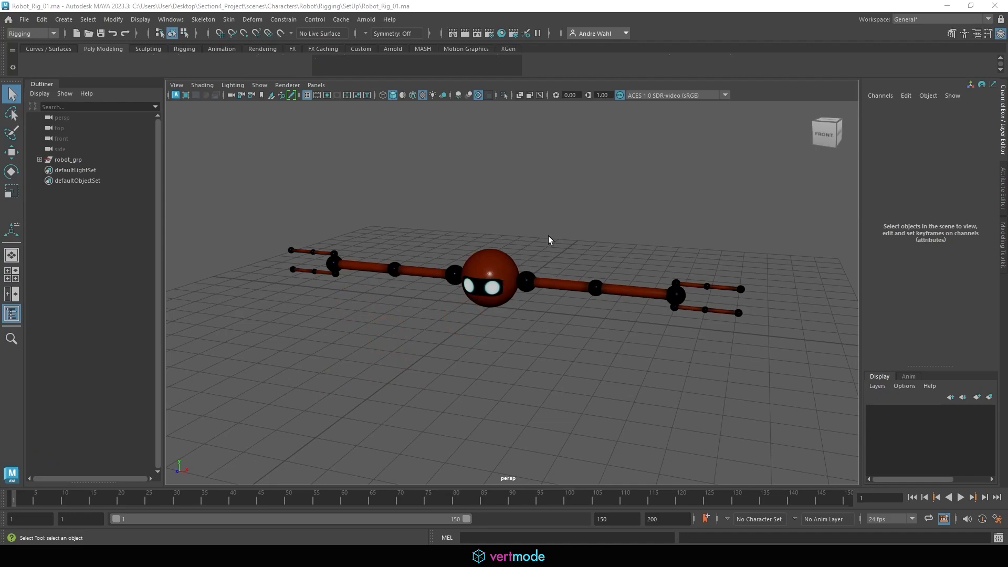
Test-move the robot's body upward together with both attached arms.
left_click(507, 265)
key("w")
left_click_drag(490, 274, 494, 200)
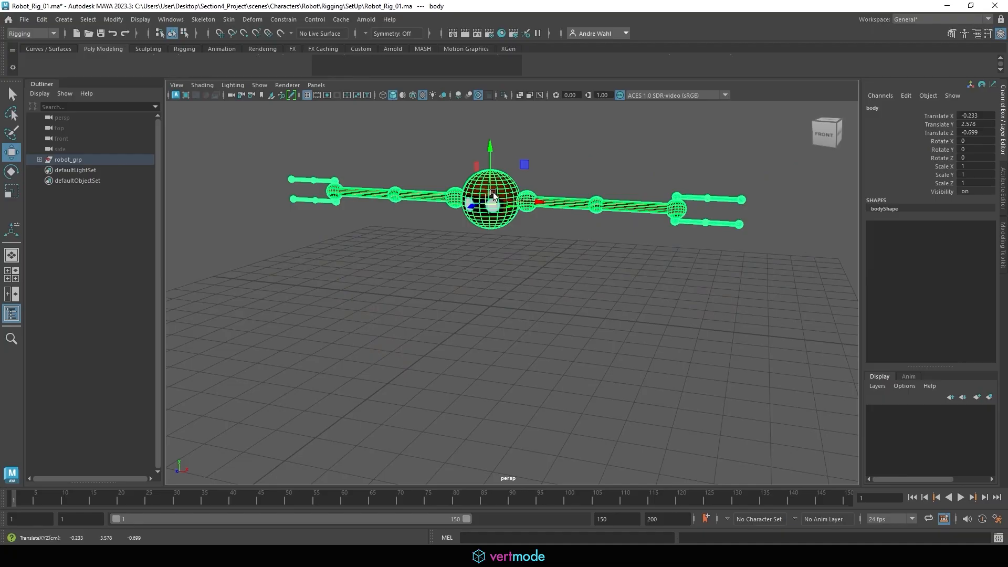
Test-pose the robot by rotating the left shoulder, elbow and wrist to bend the arm, and rotate the whole body.
left_click(528, 199)
key("e")
left_click_drag(567, 220, 609, 288)
left_click(596, 256)
left_click(567, 260)
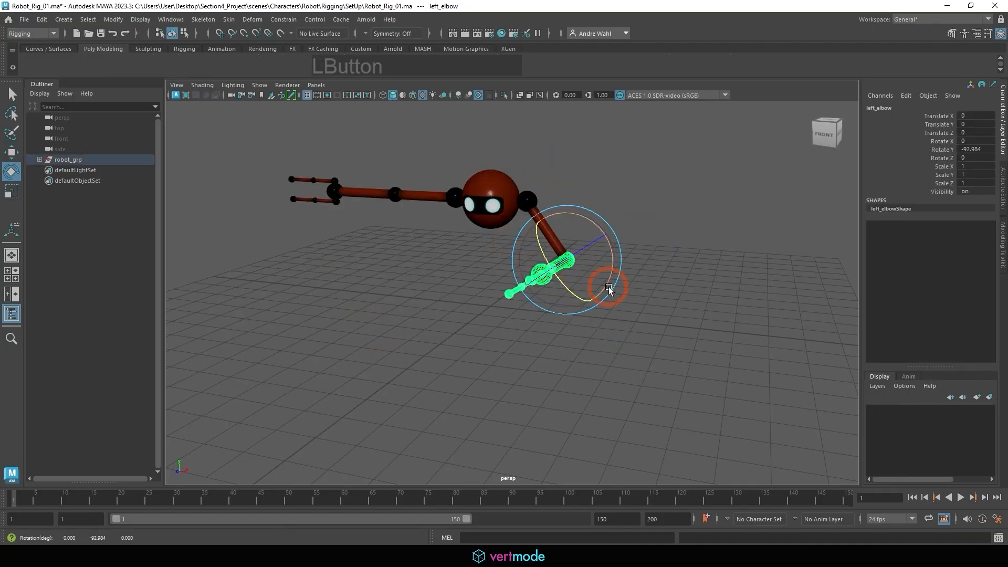
left_click(619, 314)
left_click(544, 275)
left_click_drag(572, 255, 559, 229)
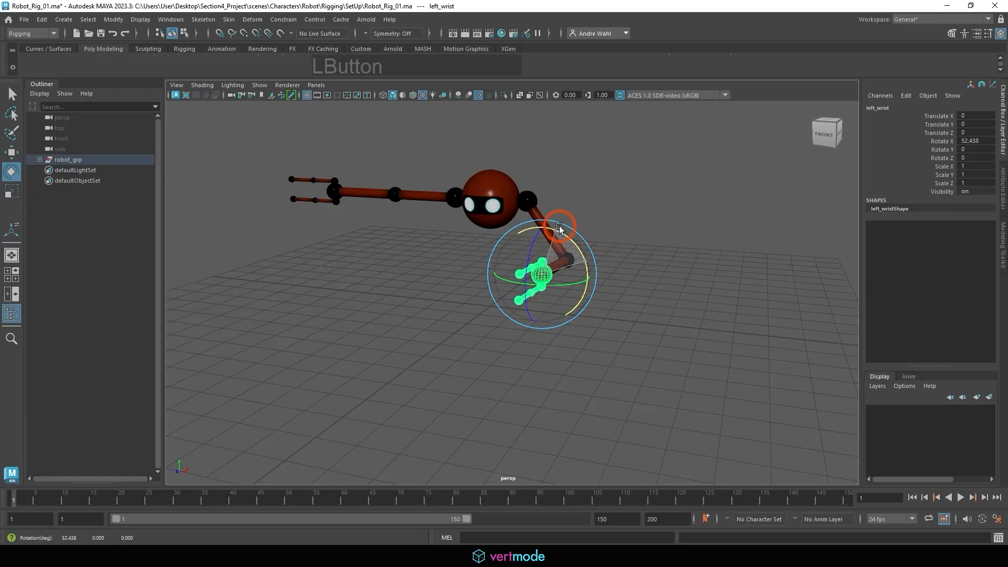
left_click(613, 176)
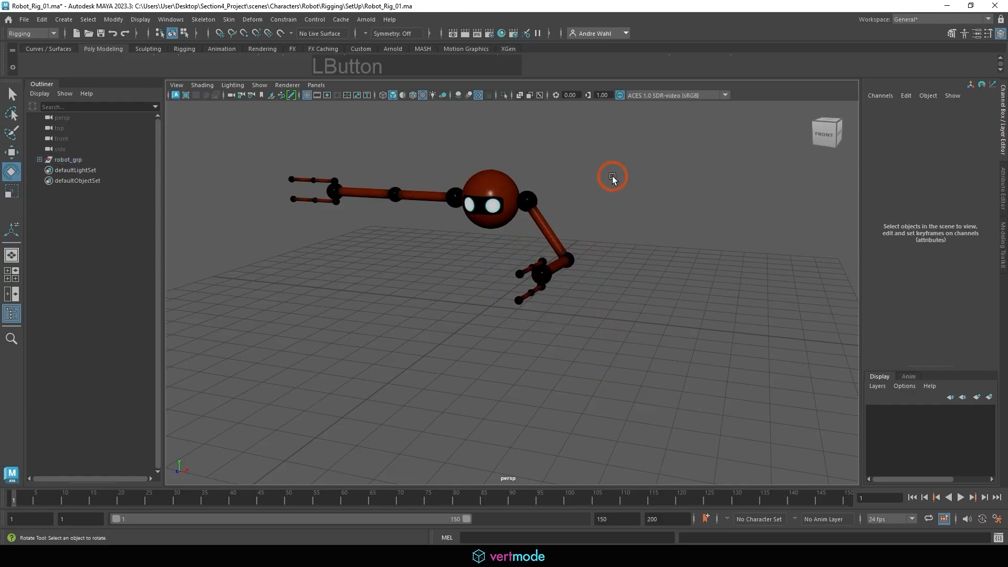
left_click(493, 180)
left_click_drag(494, 195, 461, 301)
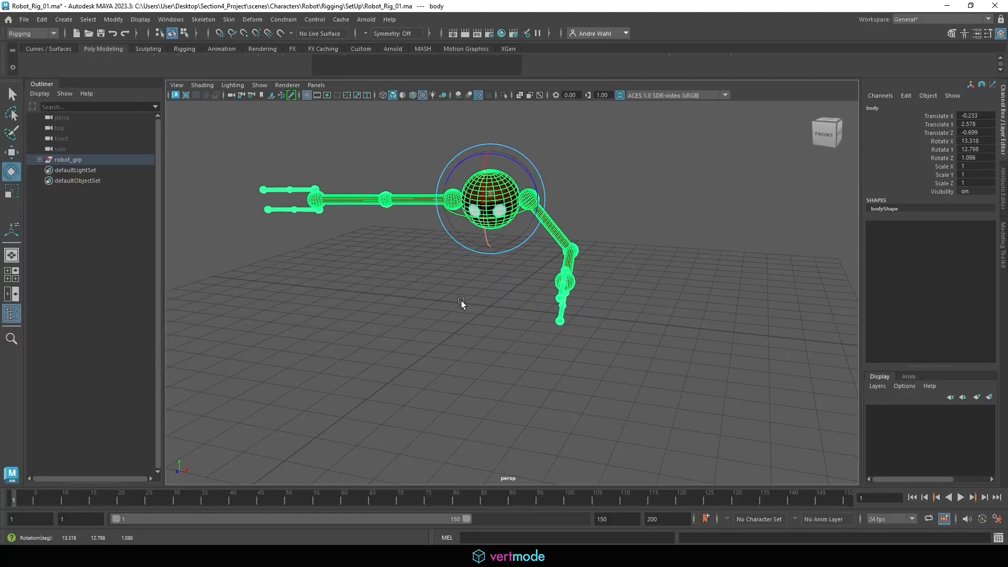
Reset the pose by setting Translate X, Y, Z and Rotate X, Y, Z to 0 on every robot part, and clear the selection.
left_click(302, 334)
left_click(561, 298)
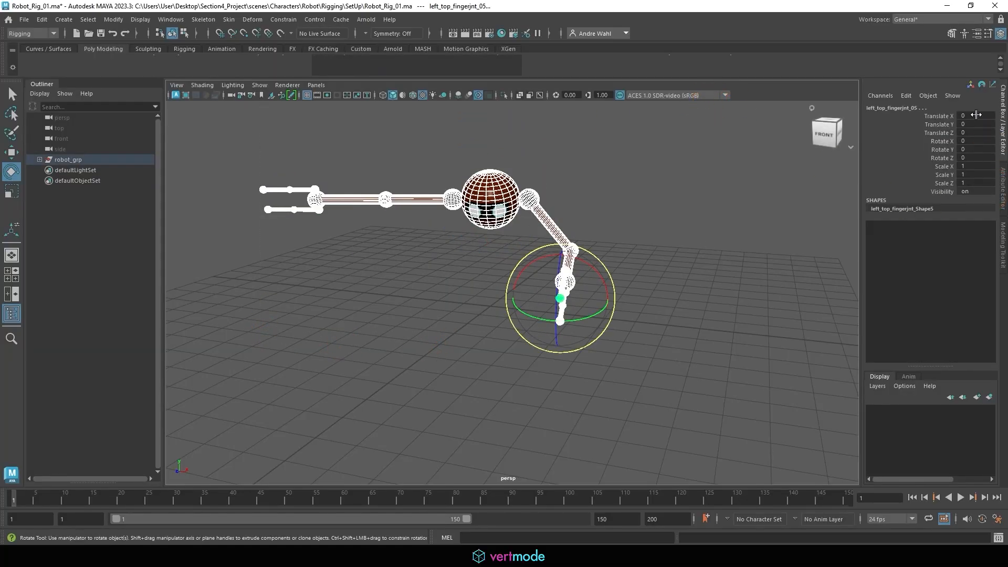
left_click_drag(976, 115, 979, 155, "shift")
key("Return")
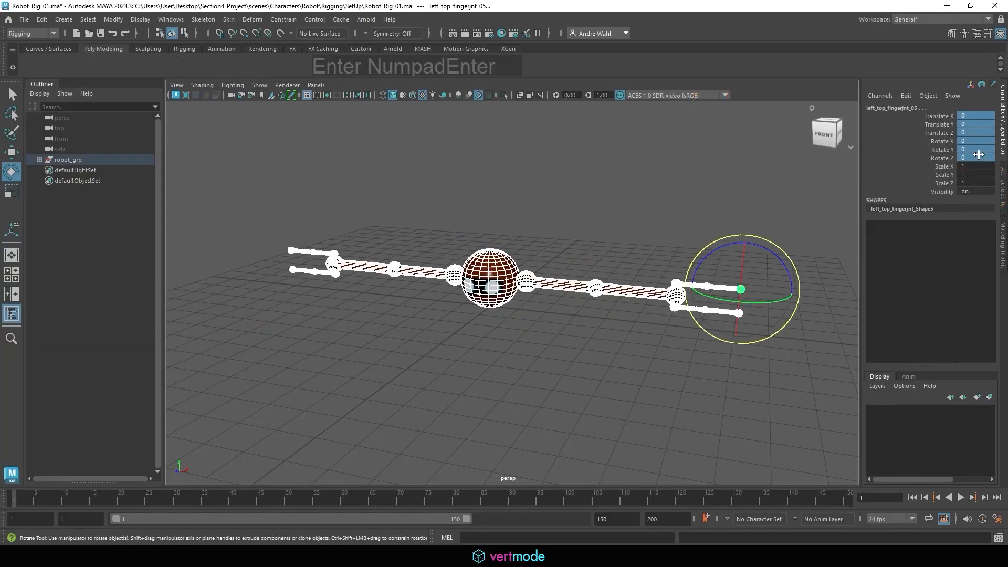
left_click(560, 203)
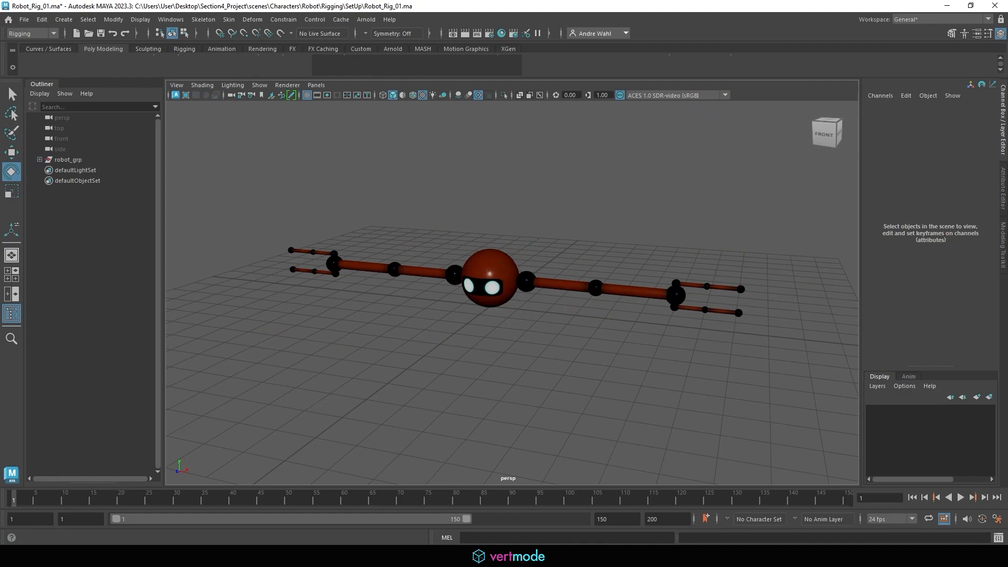
Test-rotate the left wrist with its fingers, and undo the wrist rotations.
left_click(706, 311)
left_click_drag(714, 318, 668, 269)
middle_click_drag(534, 266, 513, 264, "alt")
right_click_drag(513, 264, 769, 260, "alt")
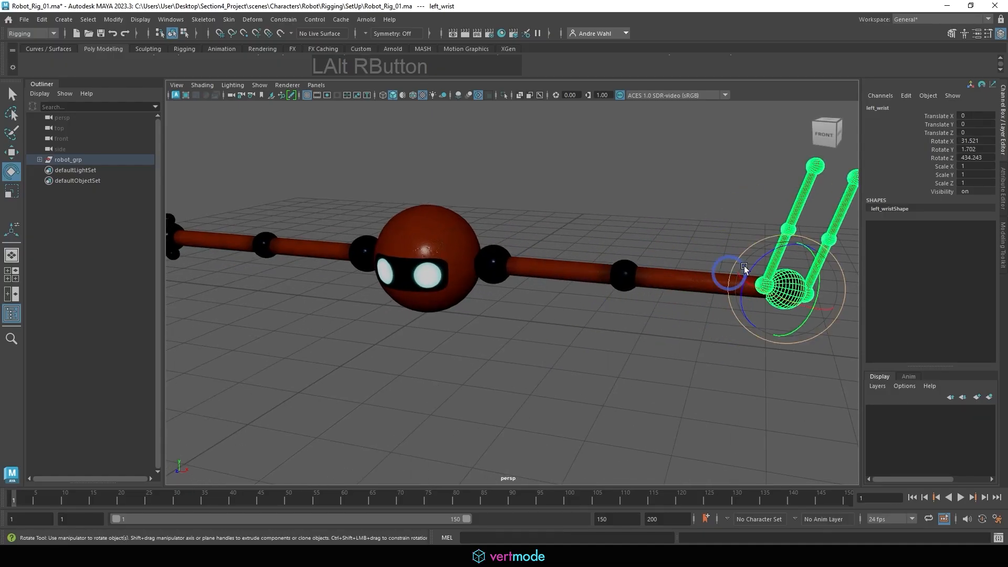
left_click_drag(769, 260, 779, 270)
key("ctrl+z")
key("ctrl+z")
key("ctrl+z")
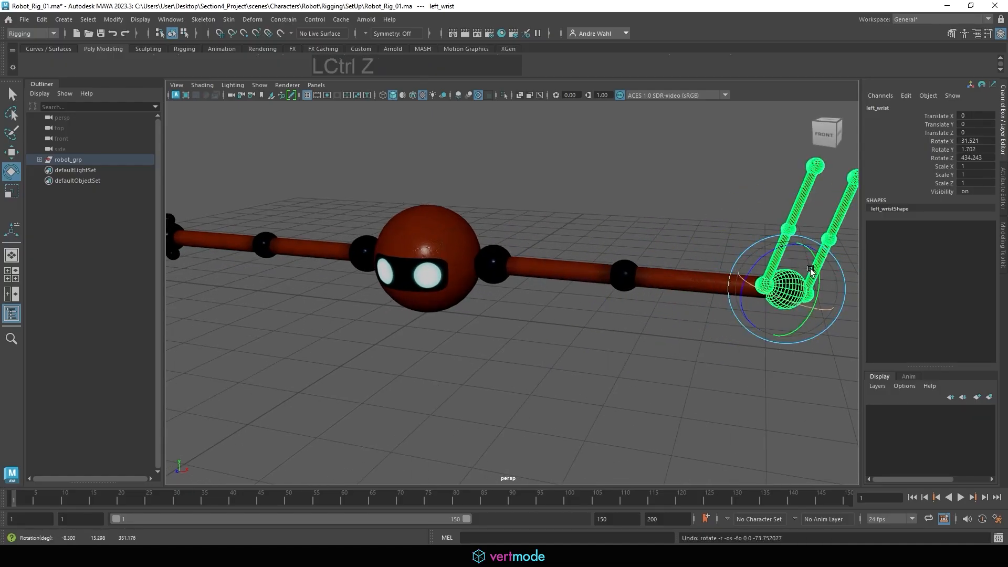
Test-move the body and the left and right shoulders one by one, and undo each move.
left_click(447, 234)
key("w")
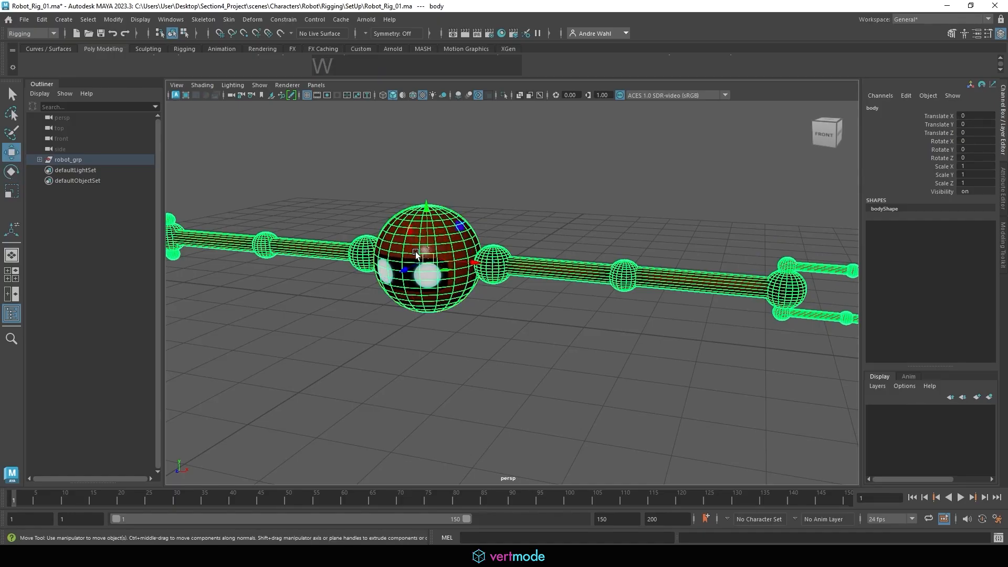
left_click(366, 239)
left_click_drag(366, 239, 455, 238)
key("ctrl+z")
left_click(504, 222)
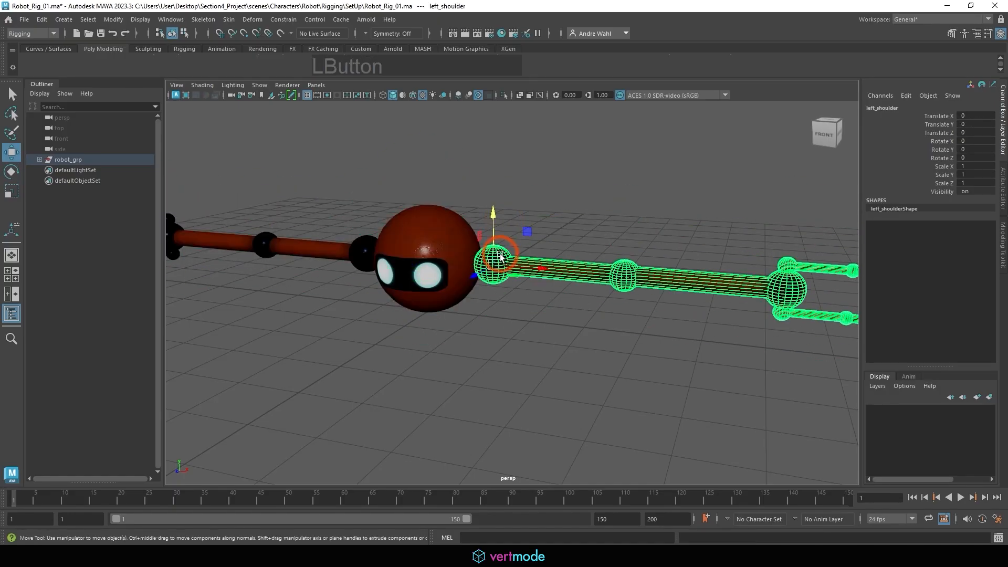
key("ctrl+z")
left_click(367, 253)
left_click_drag(366, 247, 368, 204)
key("ctrl+z")
left_click(566, 201)
Expand the robot_grp hierarchy and unparent left_shoulder and right_shoulder from body.
middle_click_drag(566, 202, 468, 190, "alt")
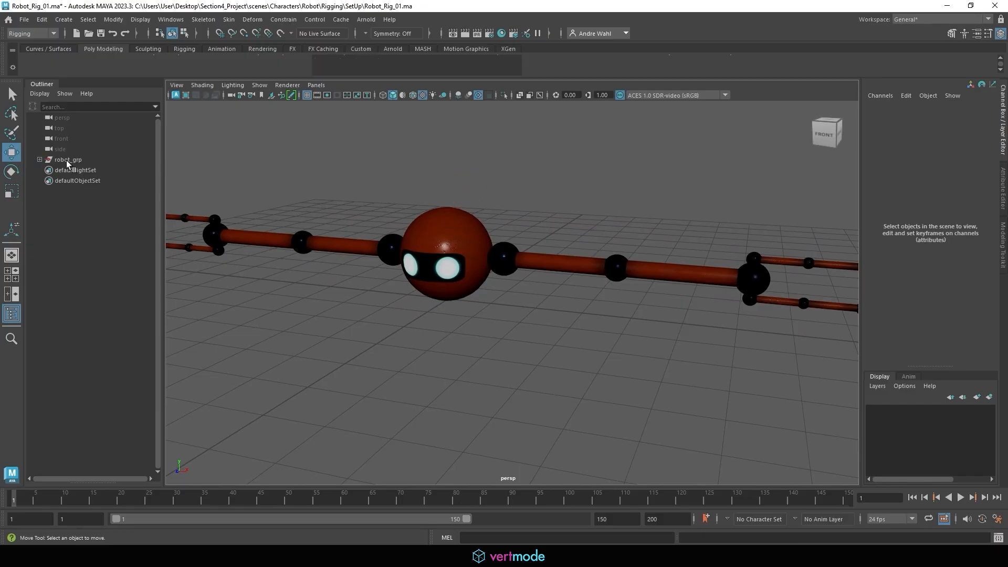
left_click(39, 159)
left_click(46, 169)
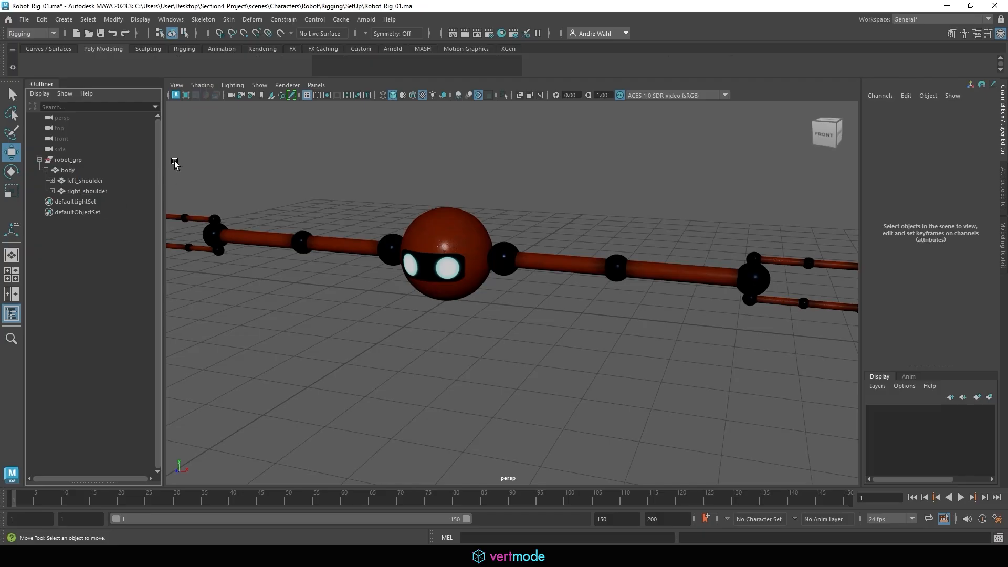
left_click(427, 115)
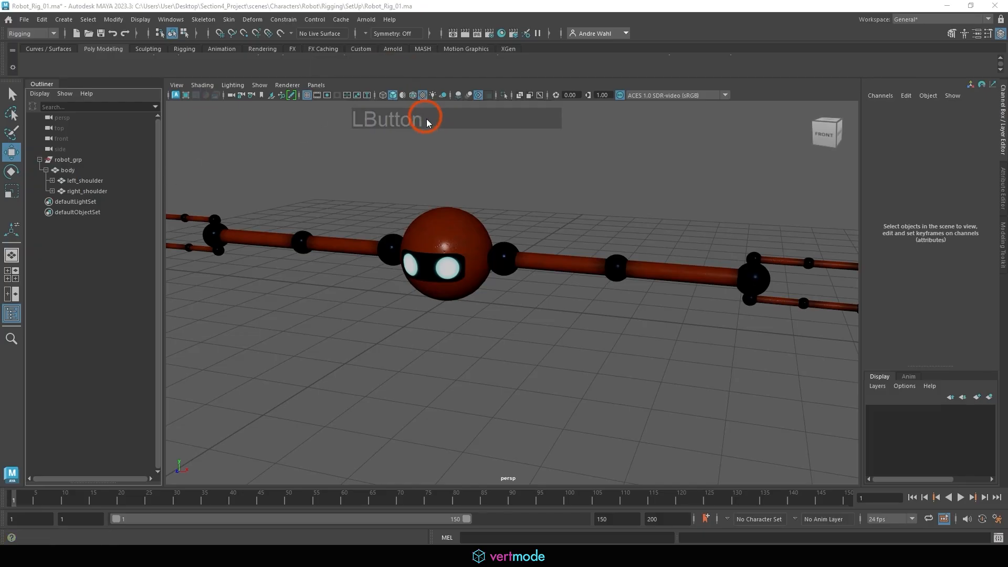
left_click(85, 181)
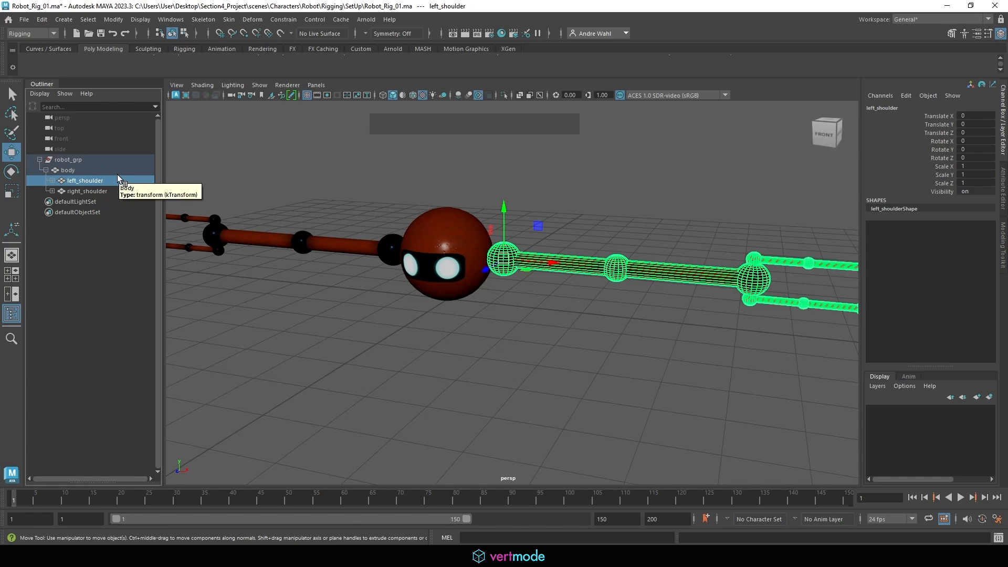
key("shift+p")
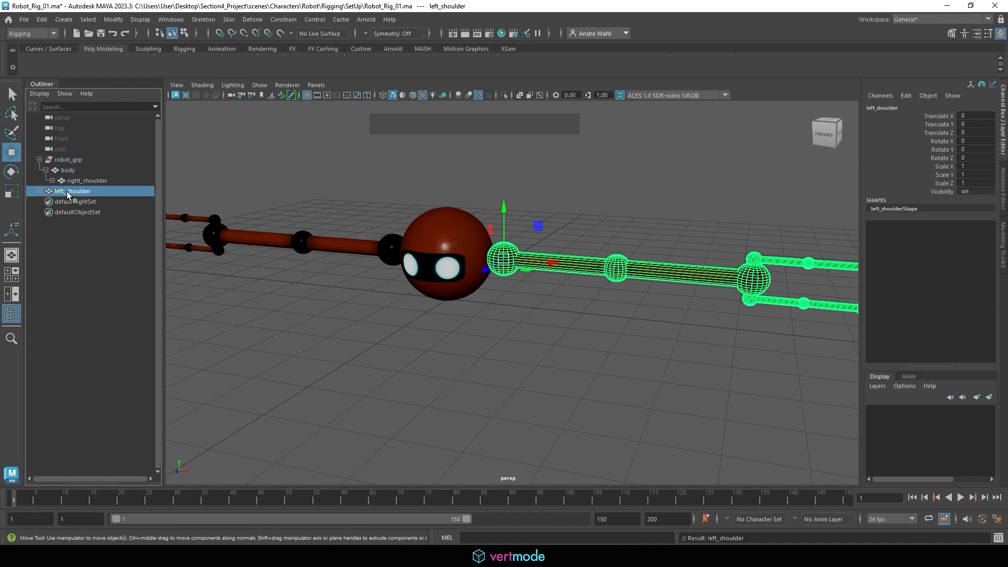
left_click(89, 182)
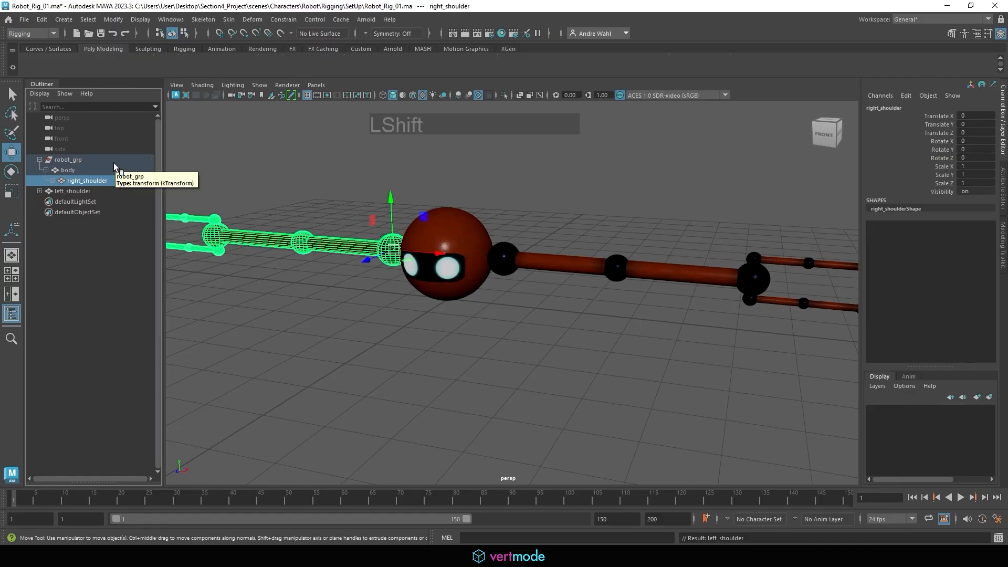
key("shift+p")
Unparent body from robot_grp and rename it head.
left_click(115, 166)
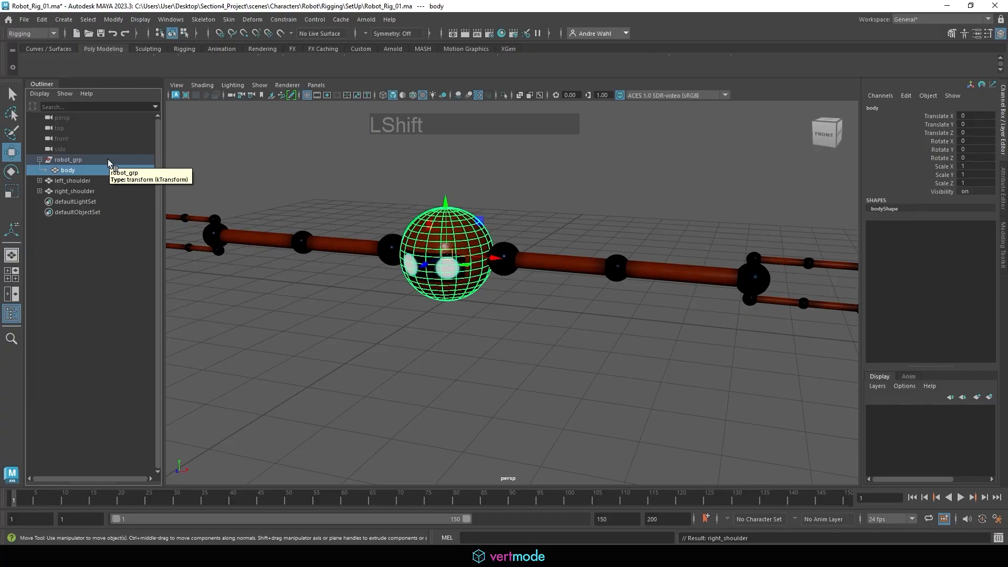
key("shift+p")
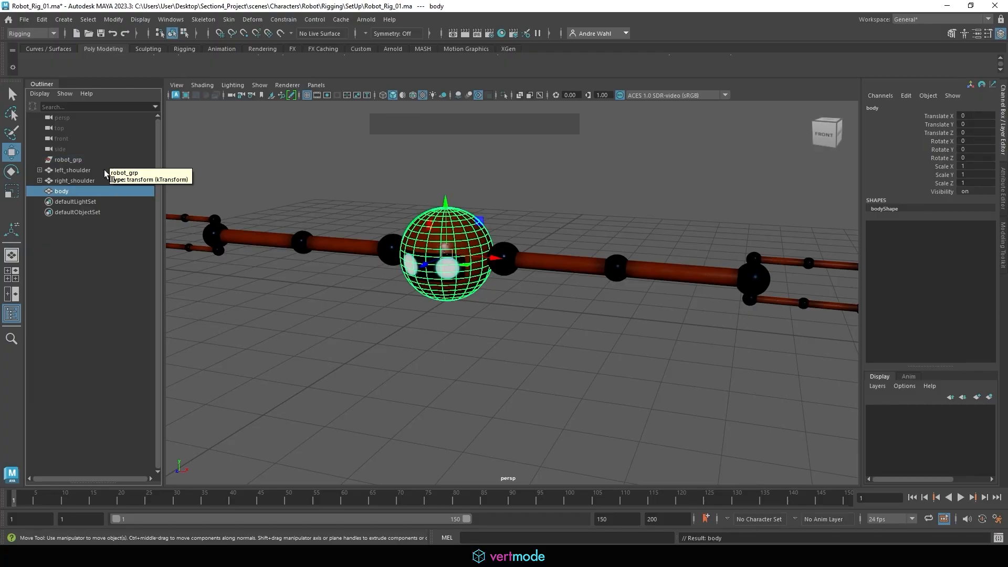
double_click(130, 192)
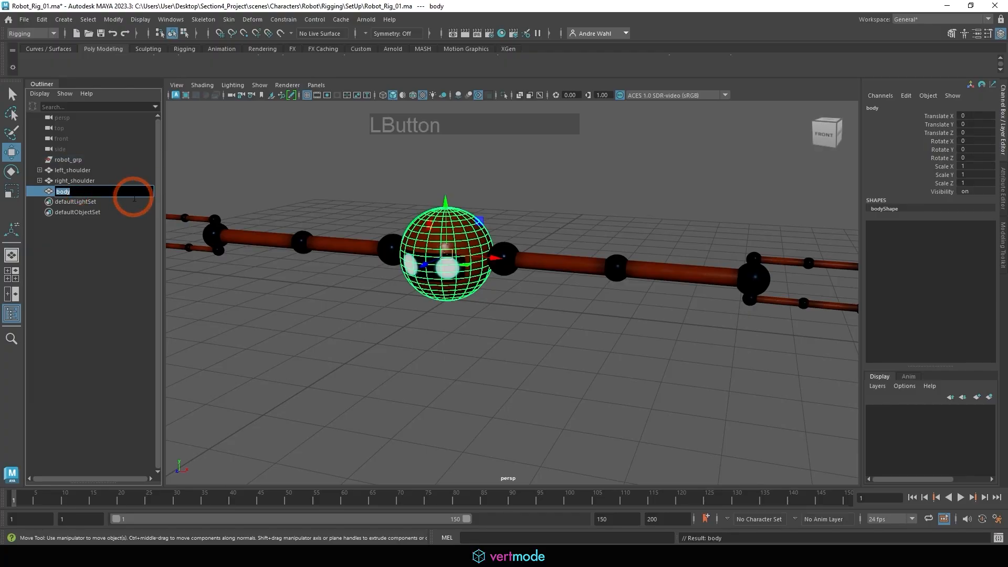
type("head")
key("Return")
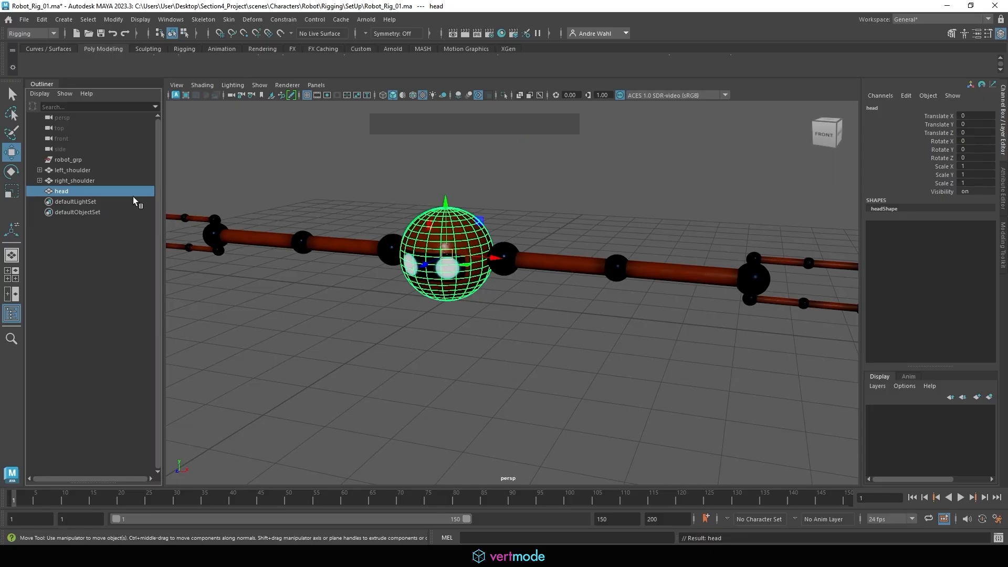
left_click(102, 274)
left_click(103, 191)
left_click(86, 256)
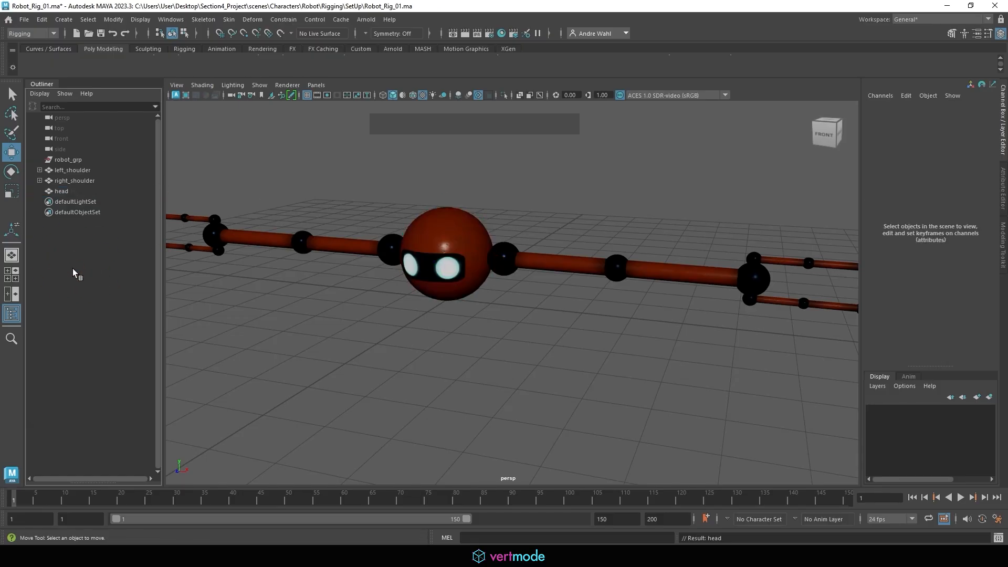
Create an empty group in the scene with nothing selected.
left_click(78, 278)
left_click(287, 155)
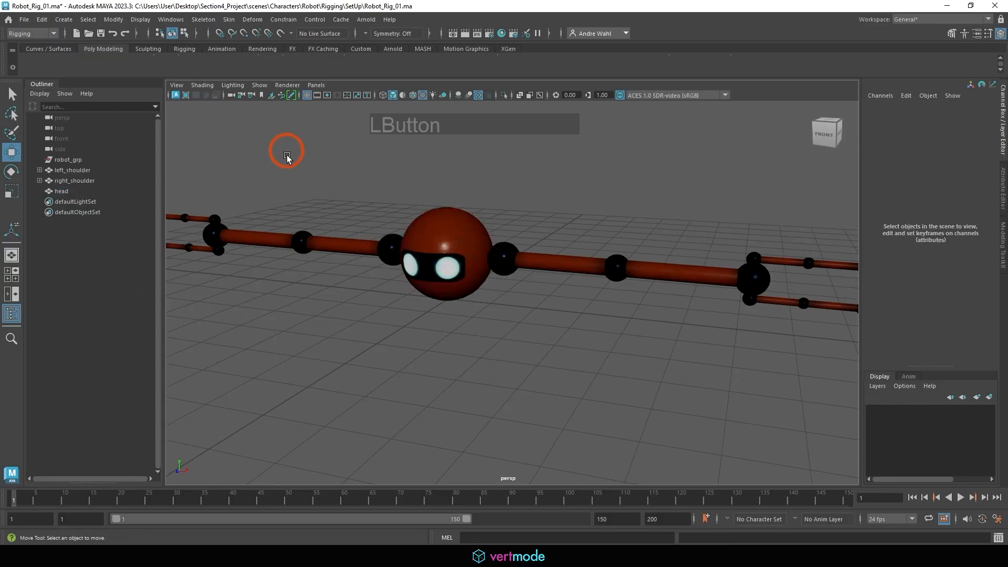
left_click(273, 146)
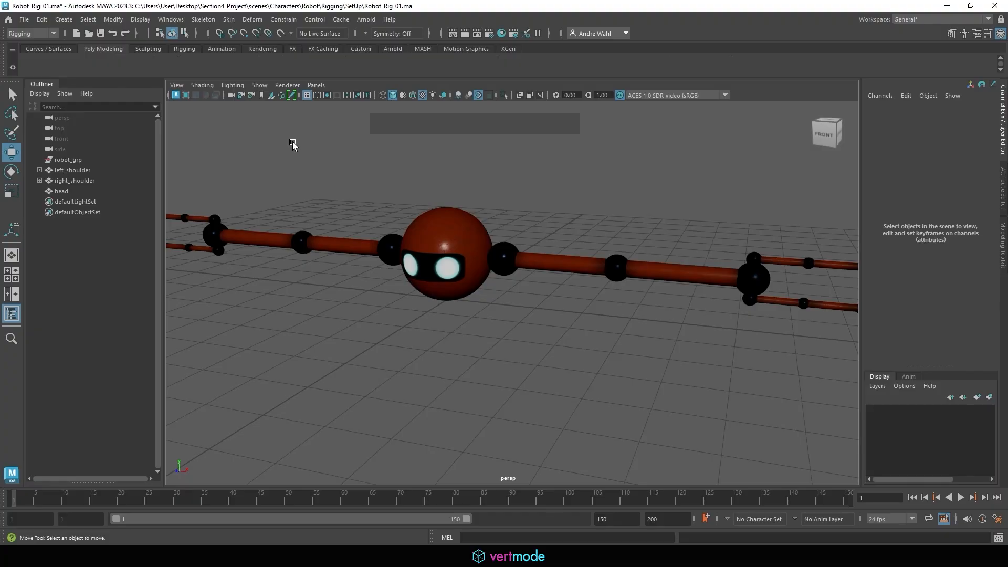
key("ctrl+g")
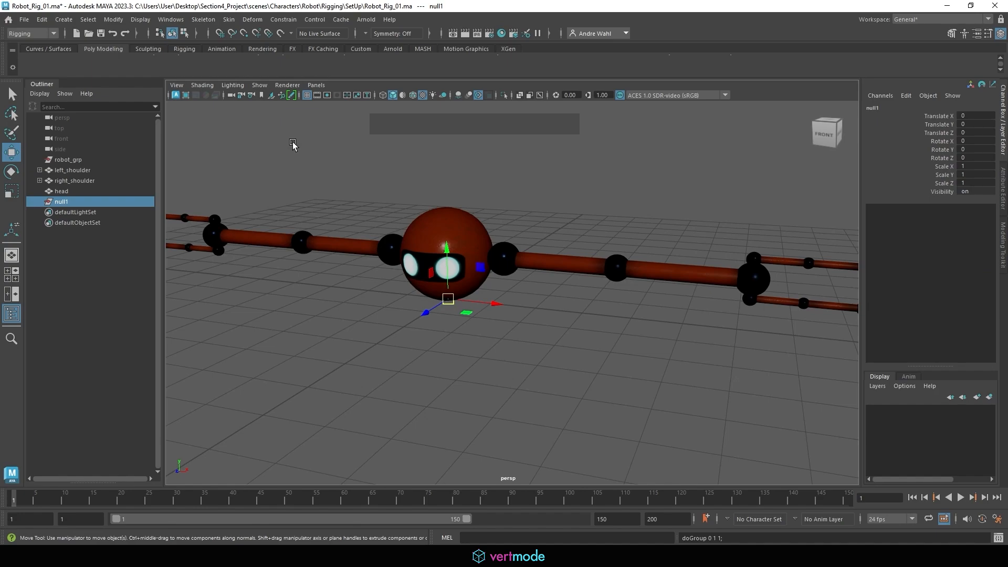
Switch the perspective viewport from shaded to wireframe display with the empty group still selected.
left_click_drag(529, 223, 470, 209, "alt")
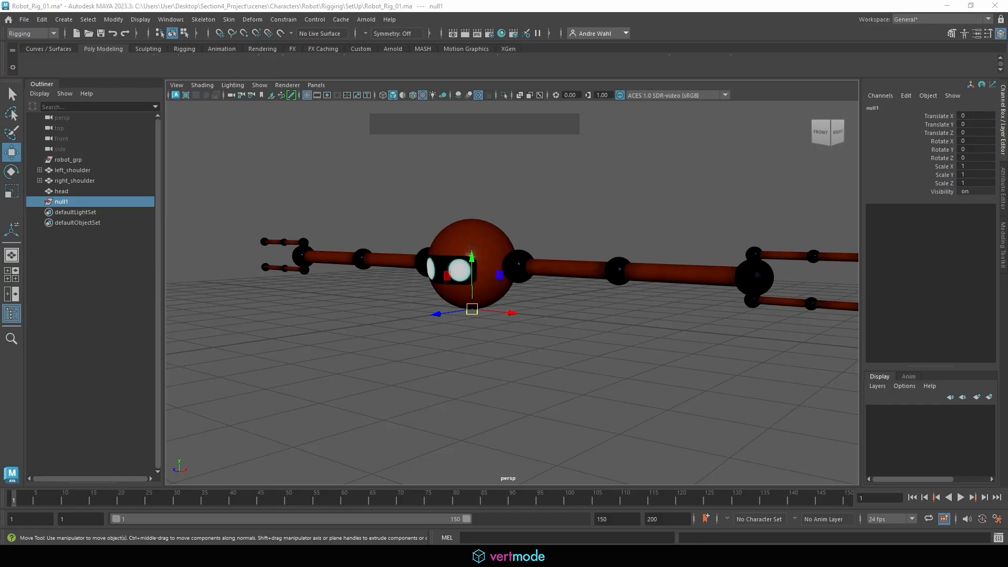
left_click(413, 95)
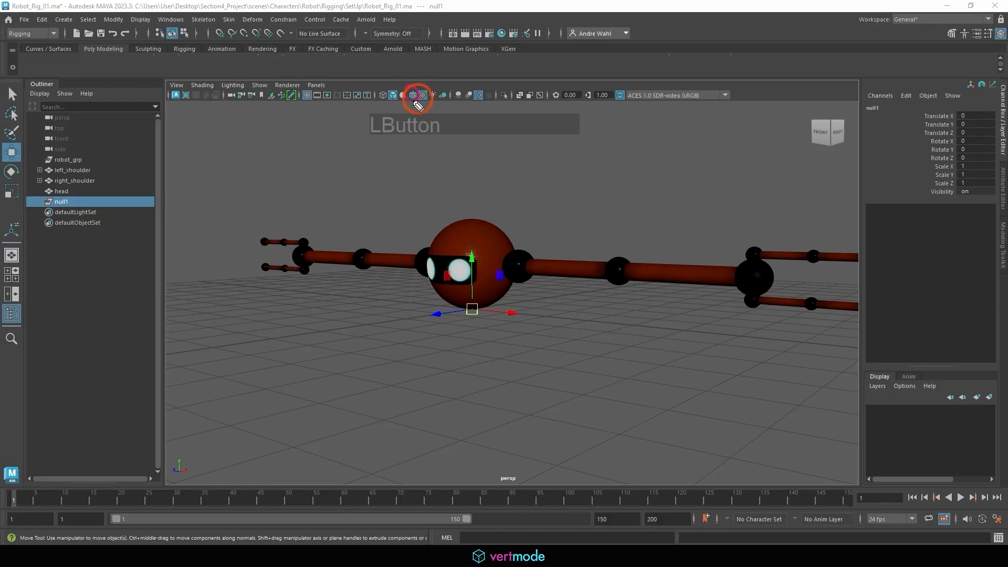
left_click(383, 95)
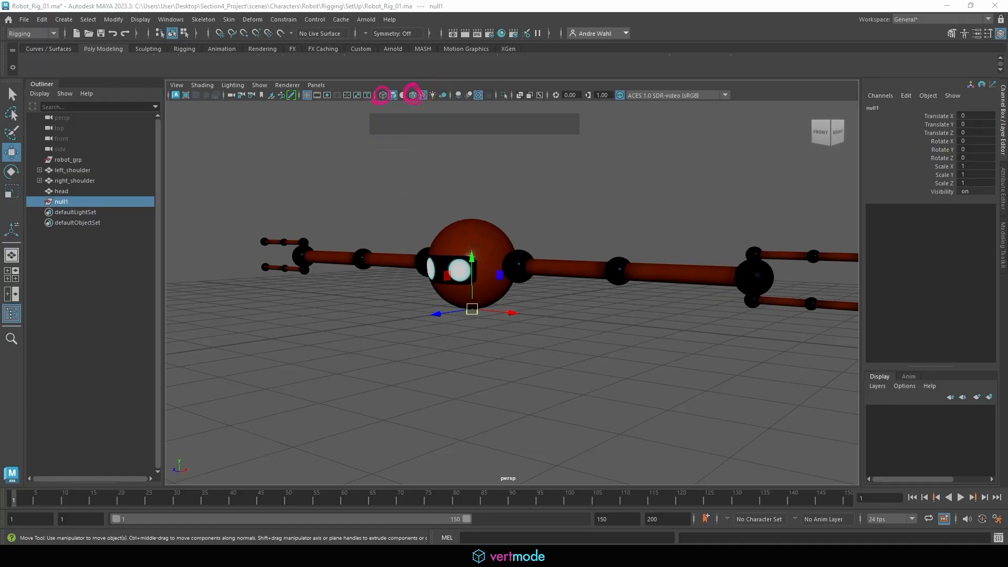
left_click(392, 95)
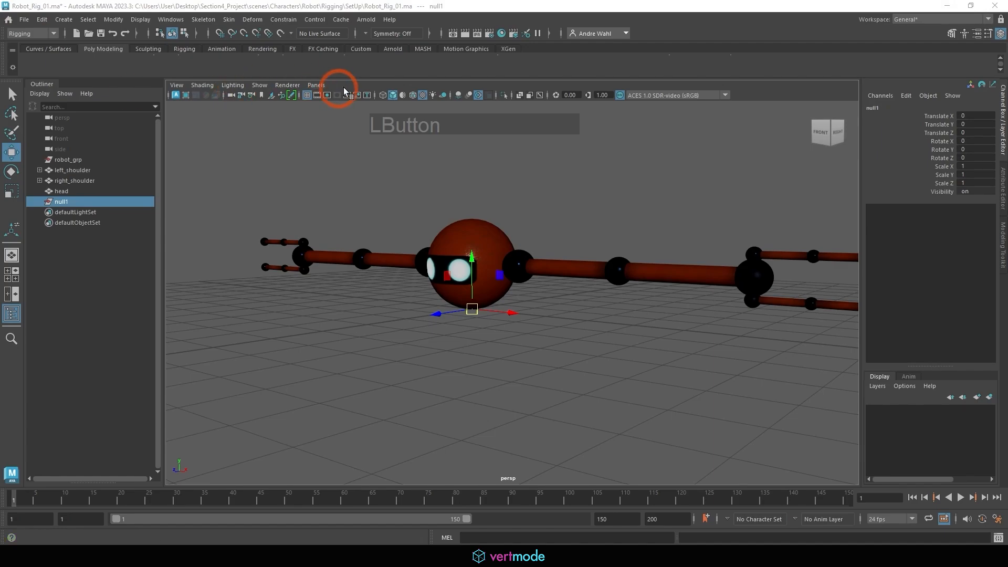
left_click(376, 98)
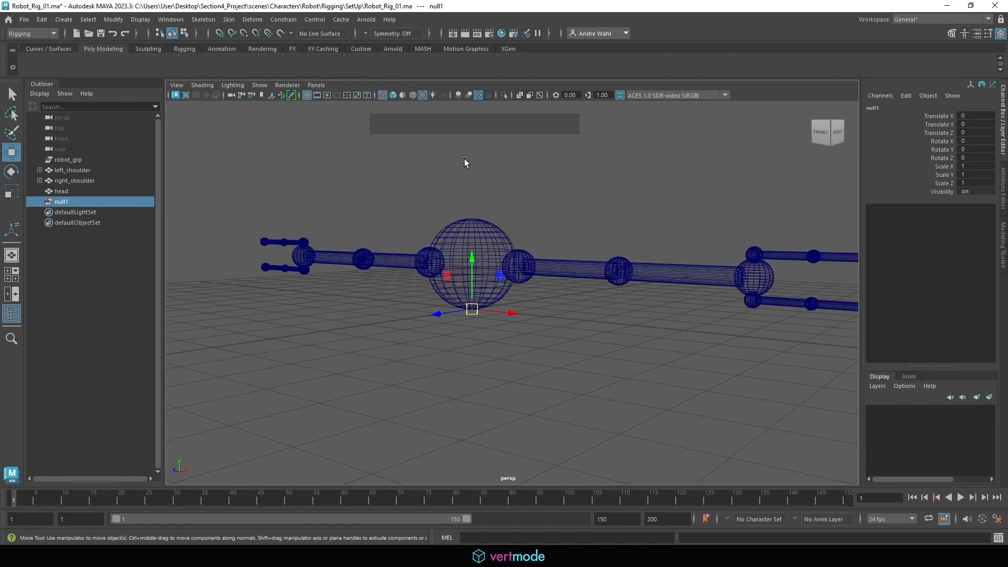
Try to raise the empty group's pivot toward the head sphere's centre with vertex snapping in the perspective view.
left_click_drag(464, 158, 495, 203, "alt")
middle_click_drag(495, 202, 532, 226, "alt")
right_click_drag(533, 226, 785, 244, "alt")
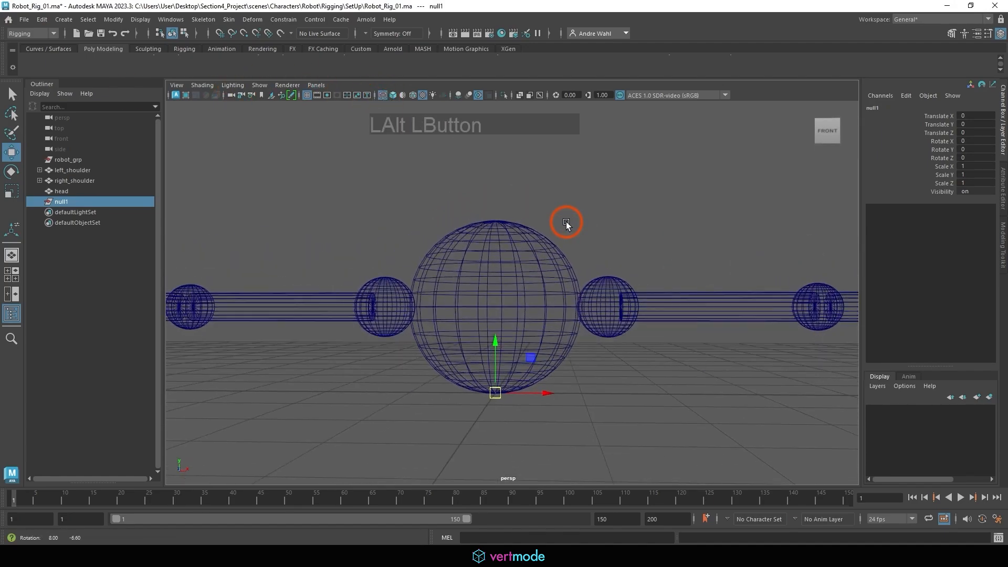
left_click_drag(566, 222, 524, 234, "alt")
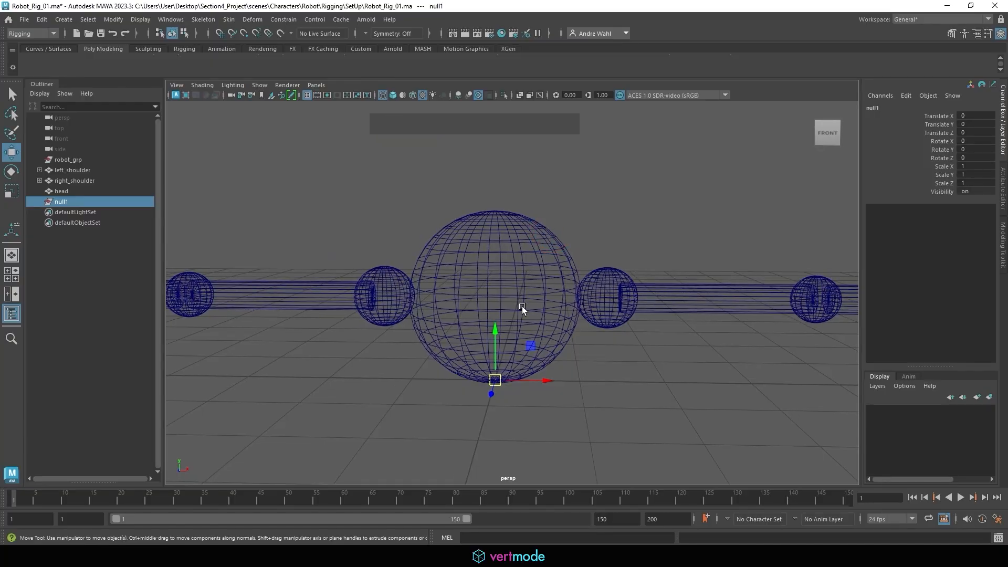
mouse_move(522, 307)
left_mouse_down("alt")
mouse_move(498, 299)
mouse_move(519, 310)
left_mouse_up("alt")
key("d")
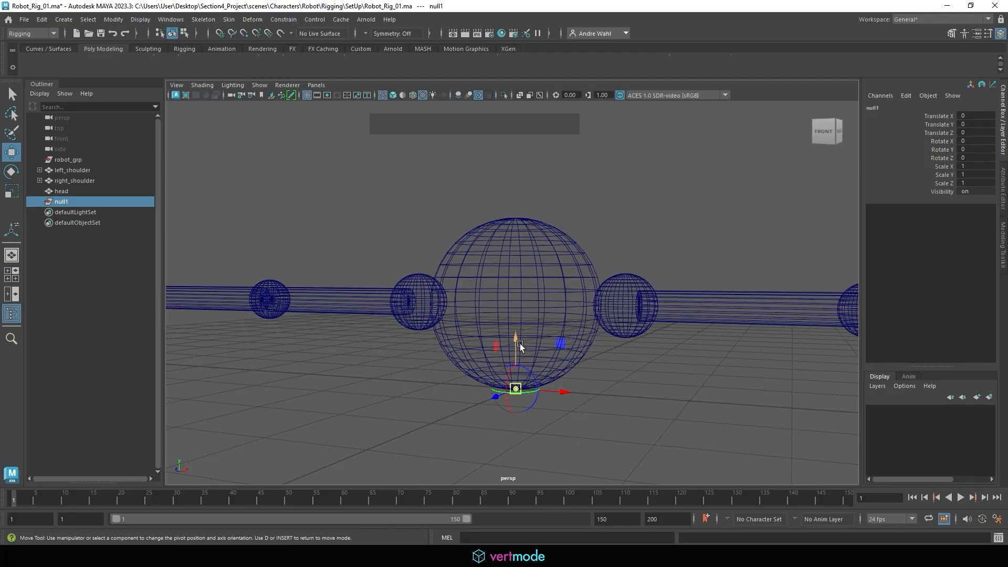
key("v")
left_click_drag(518, 345, 512, 374)
key("ctrl+z")
Maximize the front view and switch its display to wireframe around the head and shoulders.
key("space")
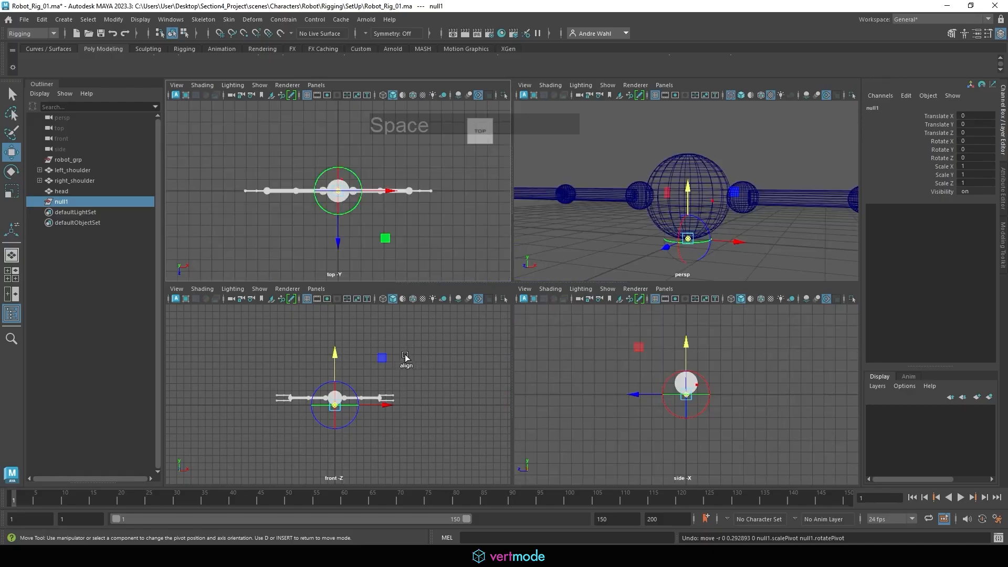
key("space")
mouse_move(340, 334)
right_mouse_down("alt")
mouse_move(349, 336)
mouse_move(376, 234)
right_mouse_up("alt")
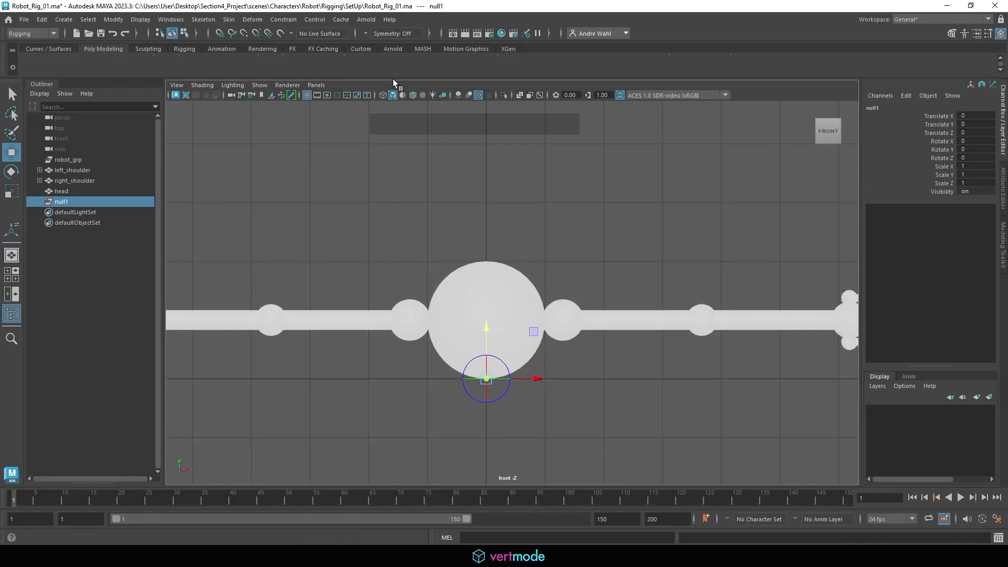
left_click(384, 93)
right_click_drag(570, 263, 525, 405, "alt")
Snap the empty group's pivot vertically to the vertices at the middle of the head and leave pivot editing.
key("v")
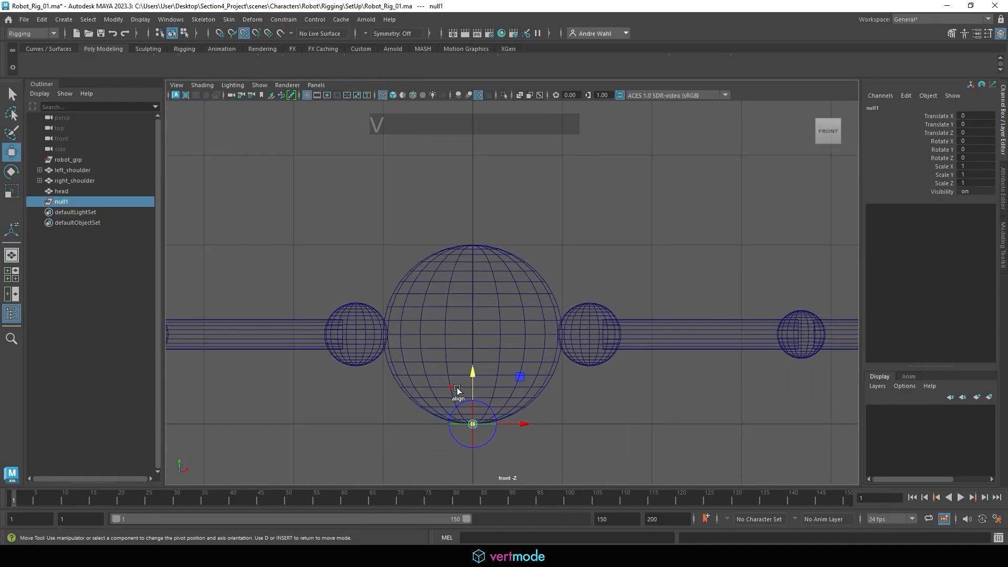
left_click(478, 382)
key("ctrl+z")
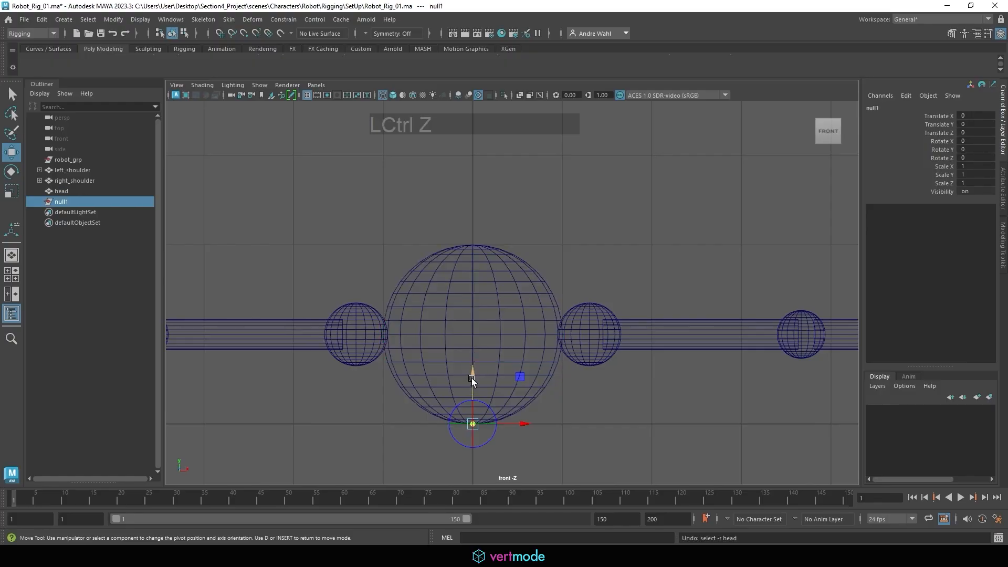
left_click_drag(470, 382, 481, 332)
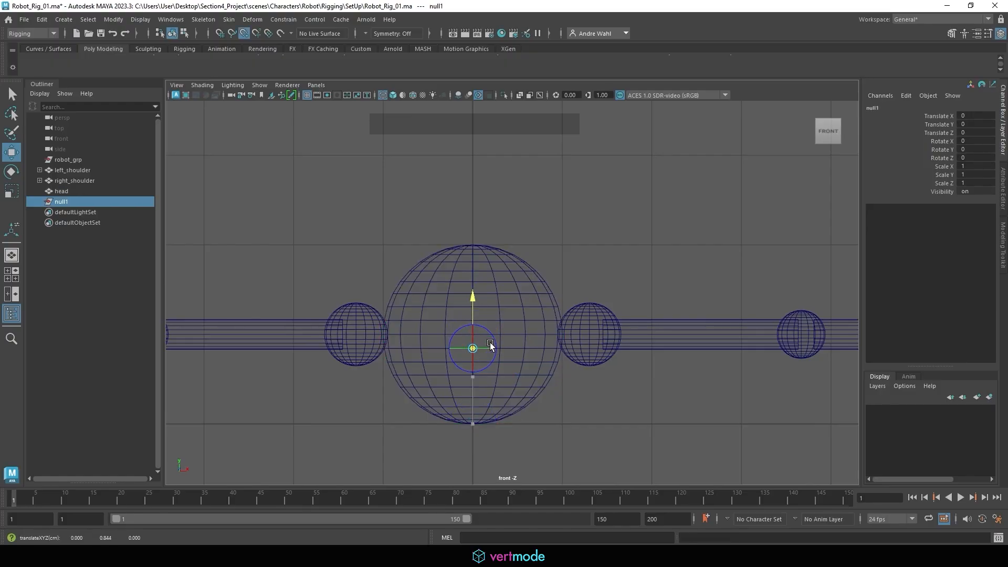
left_click(482, 336)
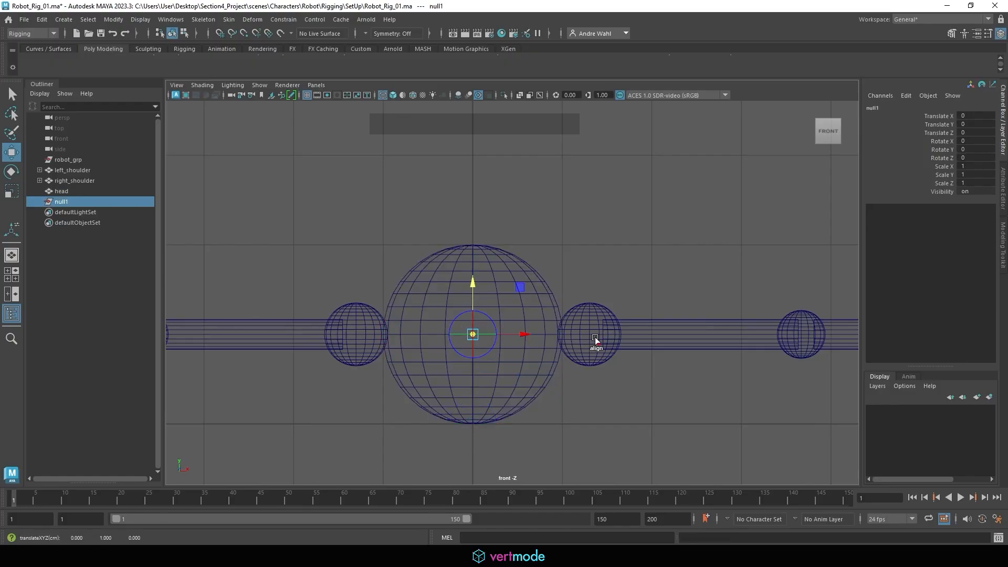
key("d")
Return to the maximized perspective view and rename the empty group null1 as body.
key("space")
key("space")
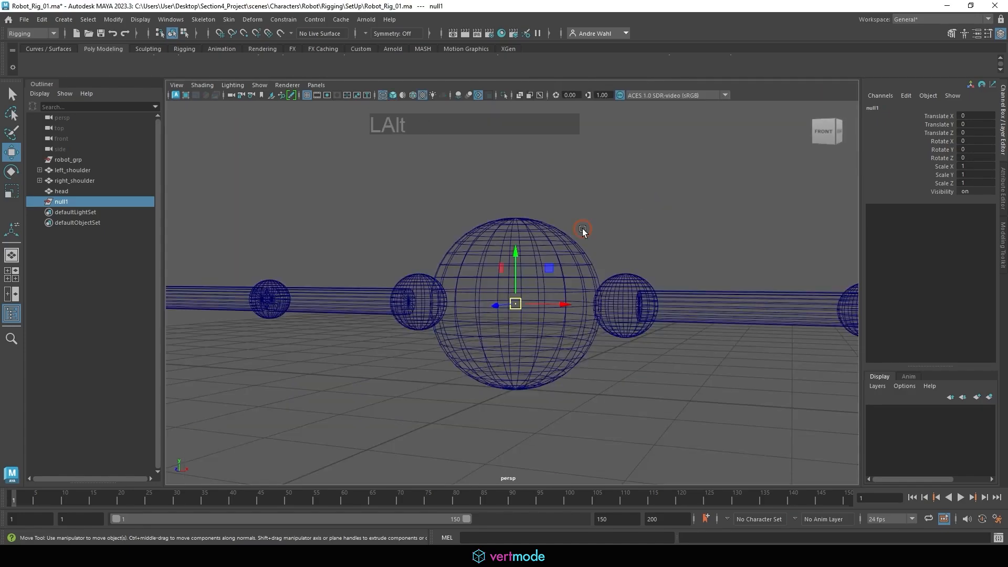
mouse_move(582, 228)
left_mouse_down("alt")
mouse_move(430, 253)
mouse_move(579, 244)
left_mouse_up("alt")
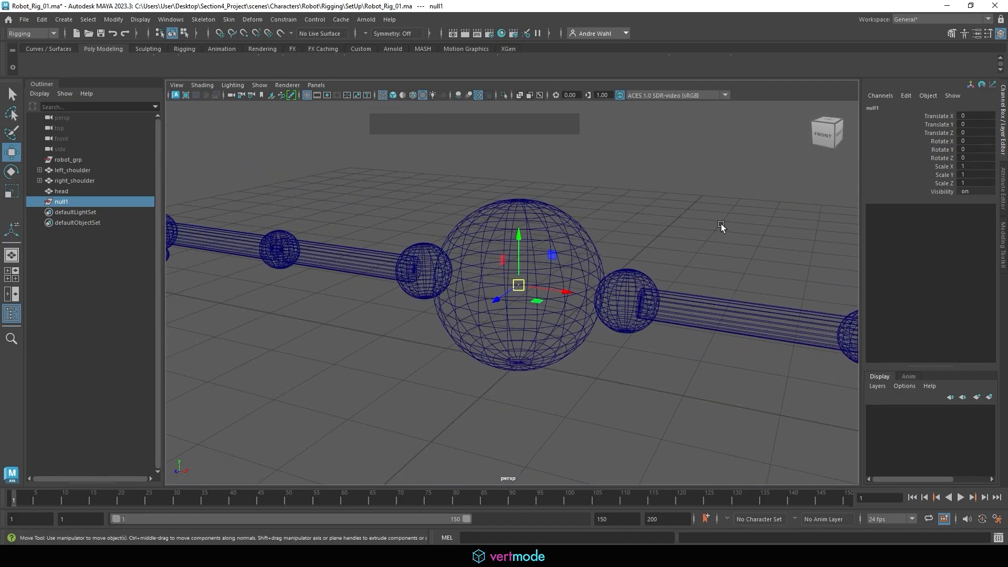
double_click(79, 201)
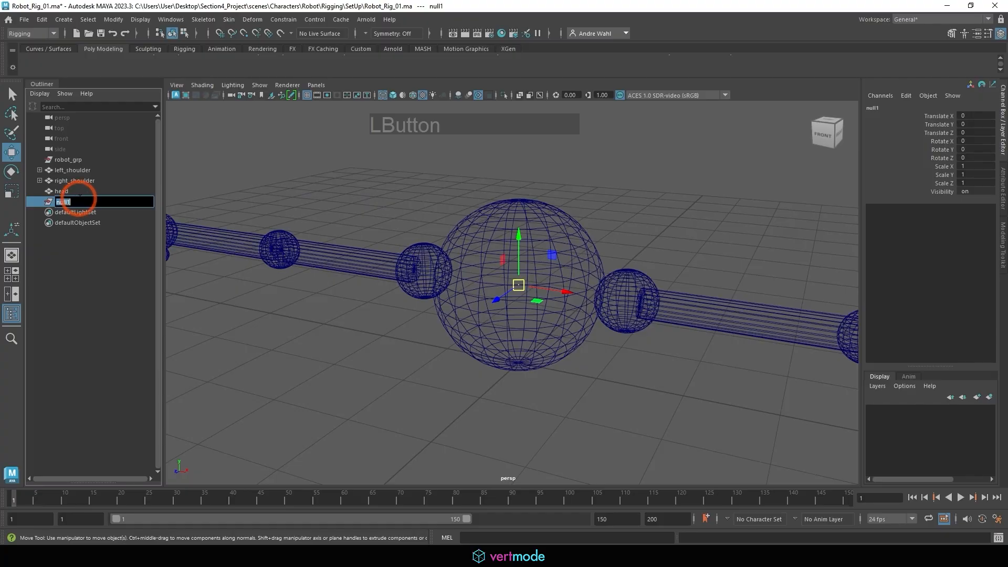
type("body")
key("Return")
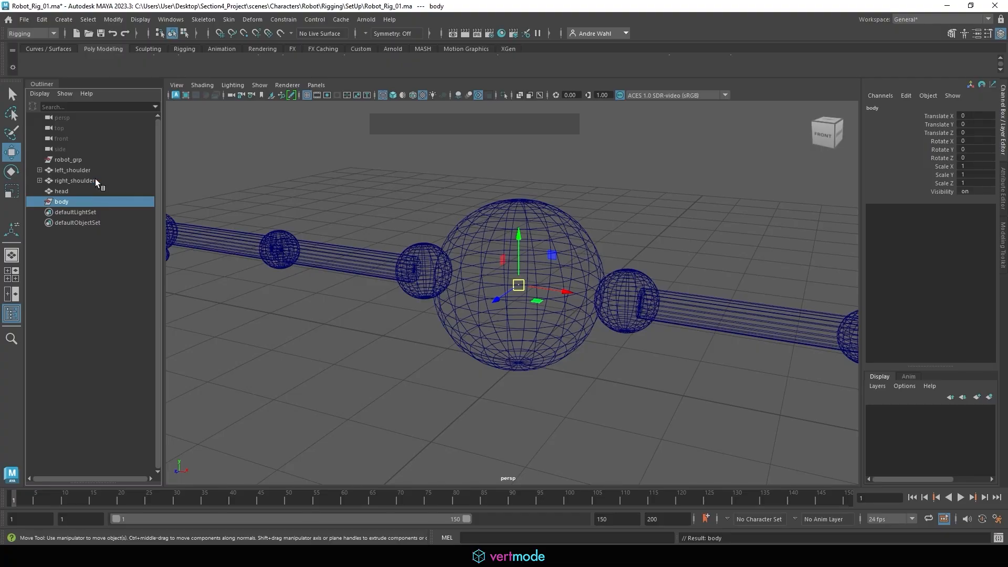
Parent head under the body group and expand body in the hierarchy.
left_click(87, 170)
left_click(72, 192)
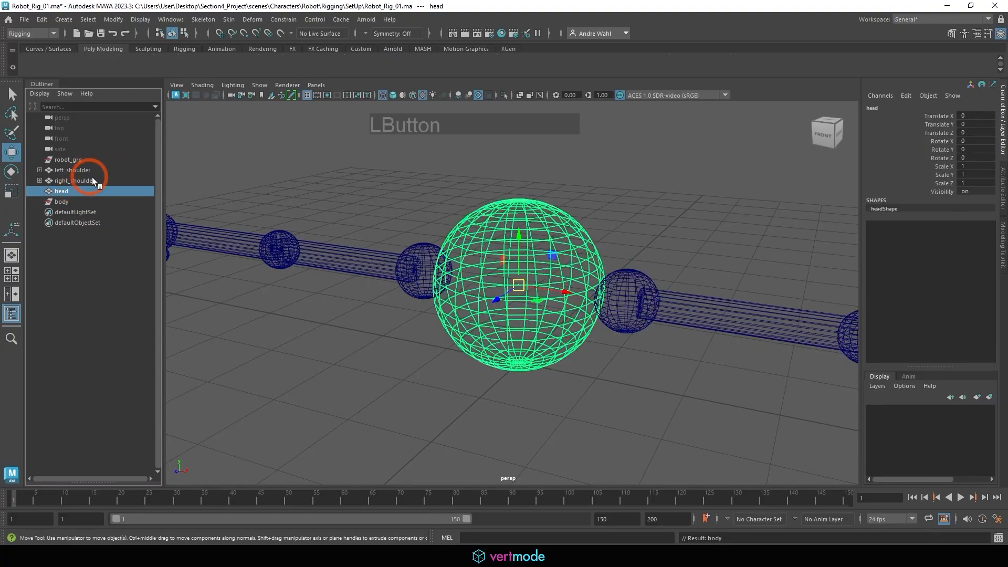
left_click(67, 202, "shift")
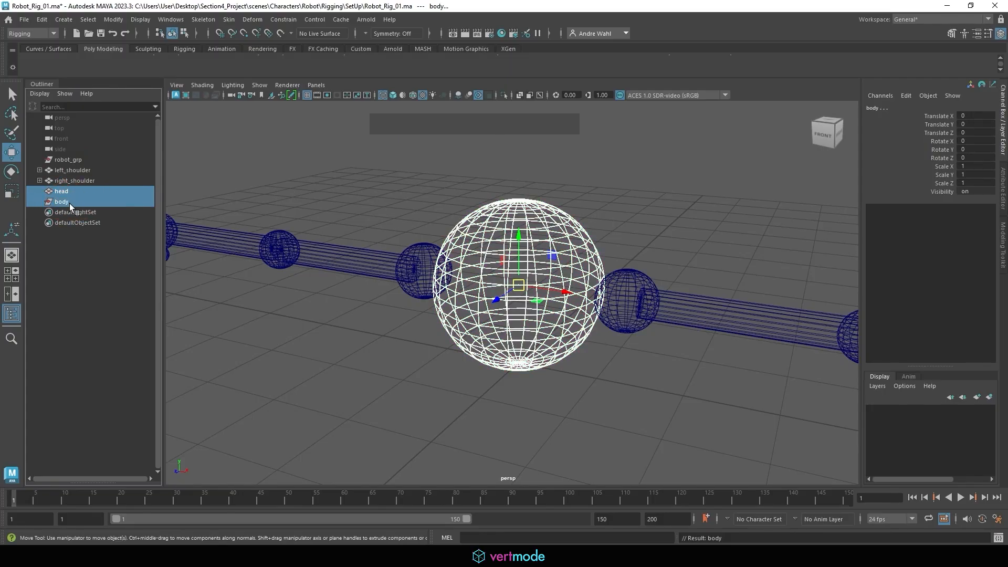
key("p")
left_click(39, 191)
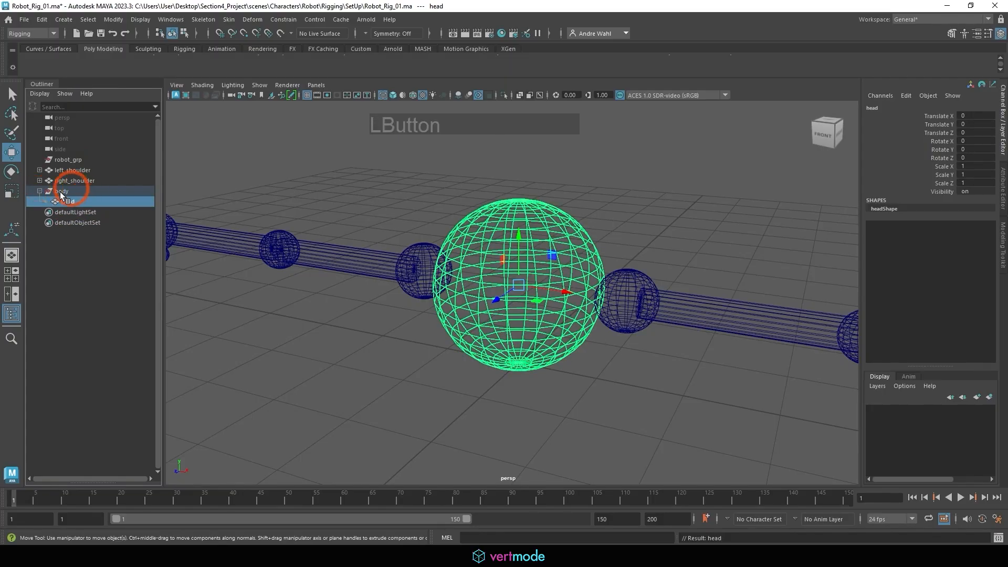
Parent right_shoulder and left_shoulder under the body group.
left_click(68, 180)
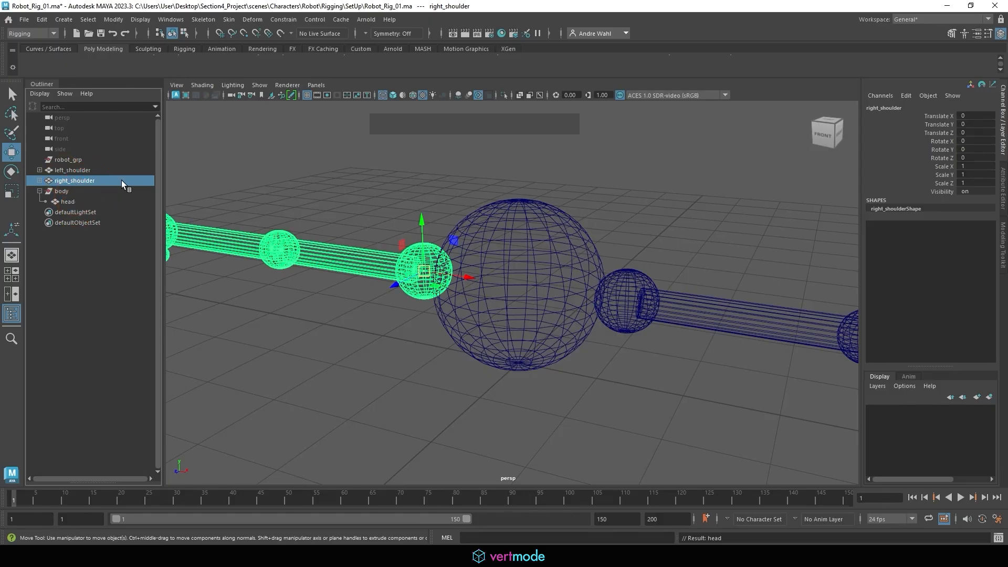
mouse_move(72, 181)
middle_mouse_down()
mouse_move(58, 203)
mouse_move(61, 191)
middle_mouse_up()
middle_click_drag(80, 191, 81, 191)
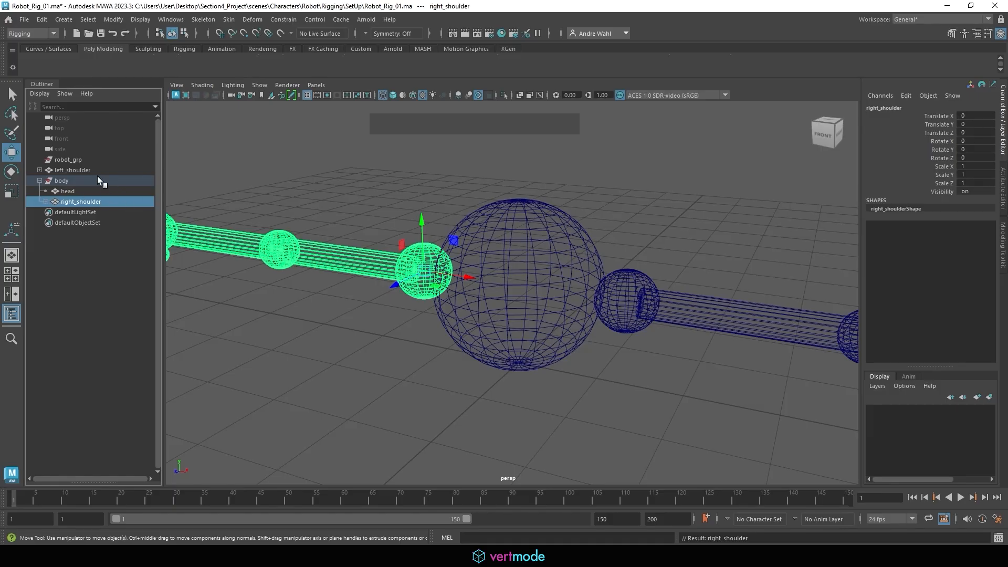
left_click(90, 169)
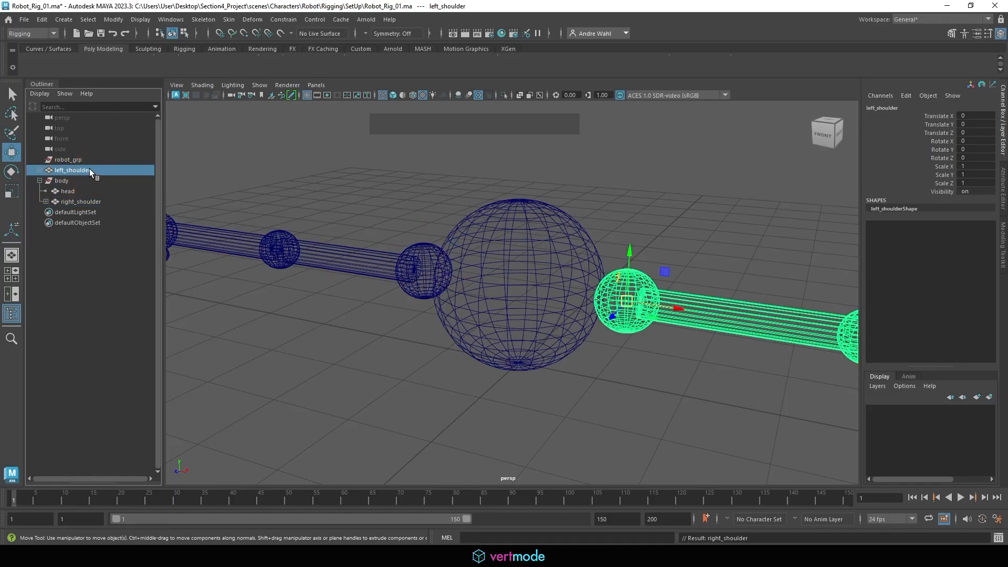
middle_click_drag(90, 170, 90, 179)
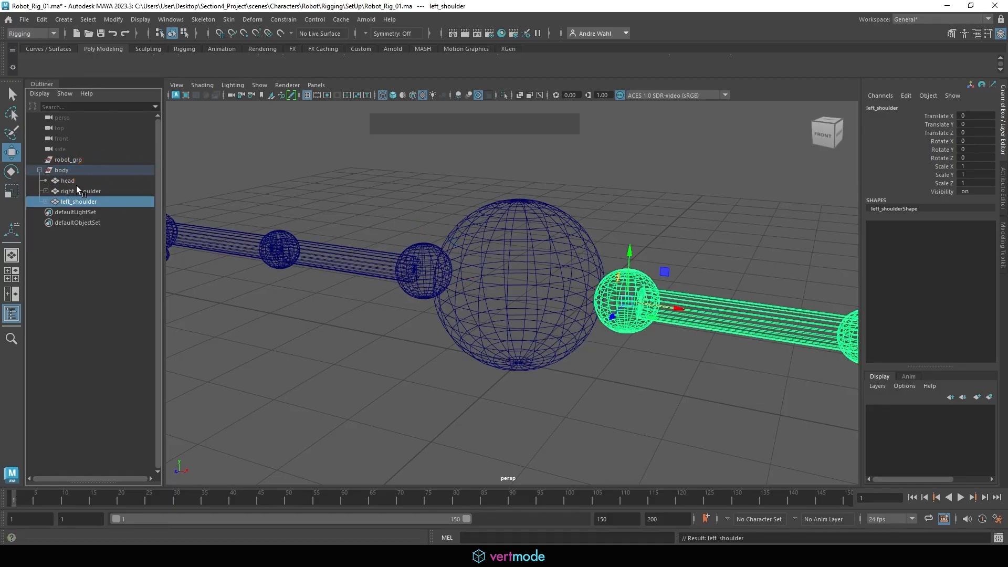
Delete the empty robot_grp and switch the perspective view back to shaded display.
left_click(90, 159)
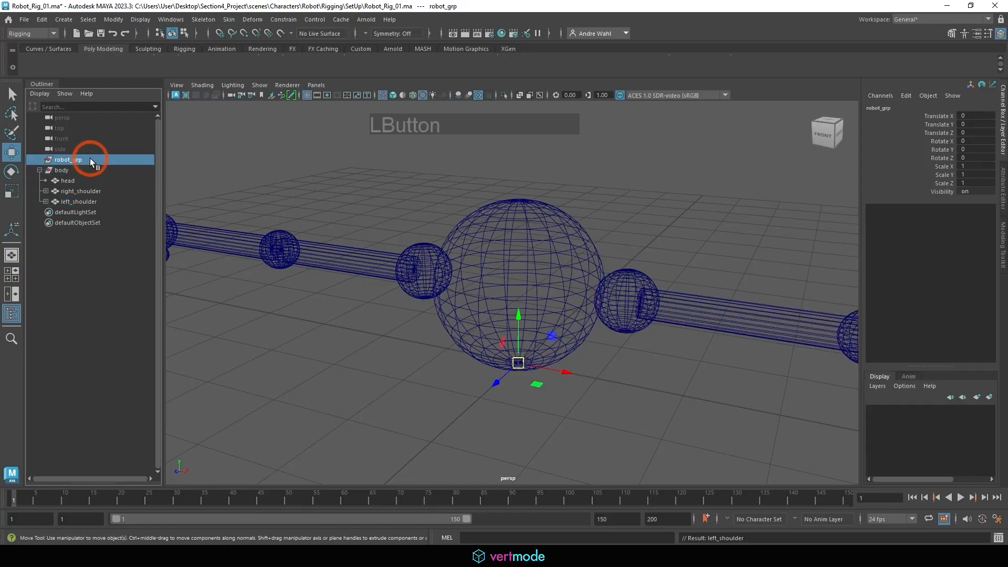
key("Delete")
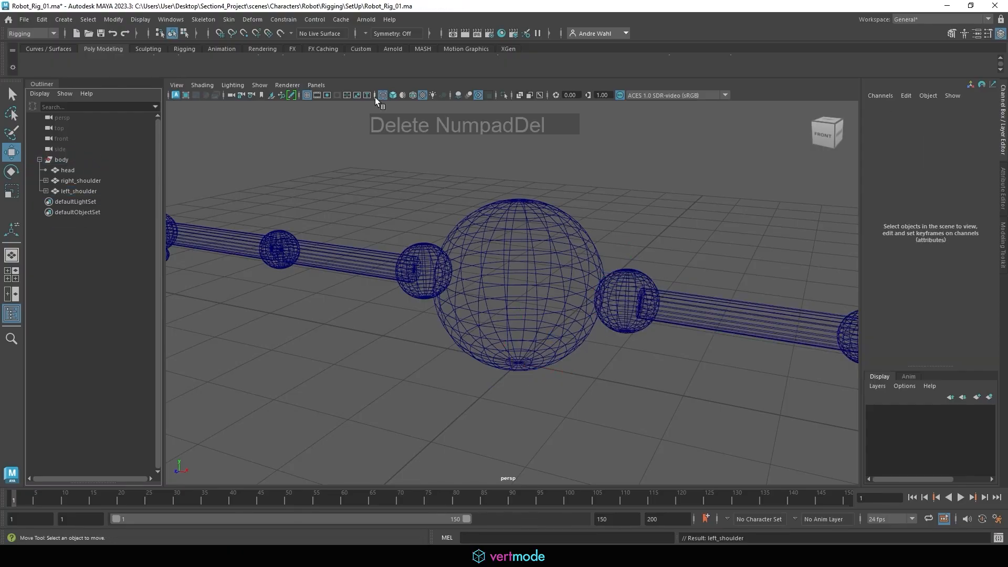
left_click(393, 95)
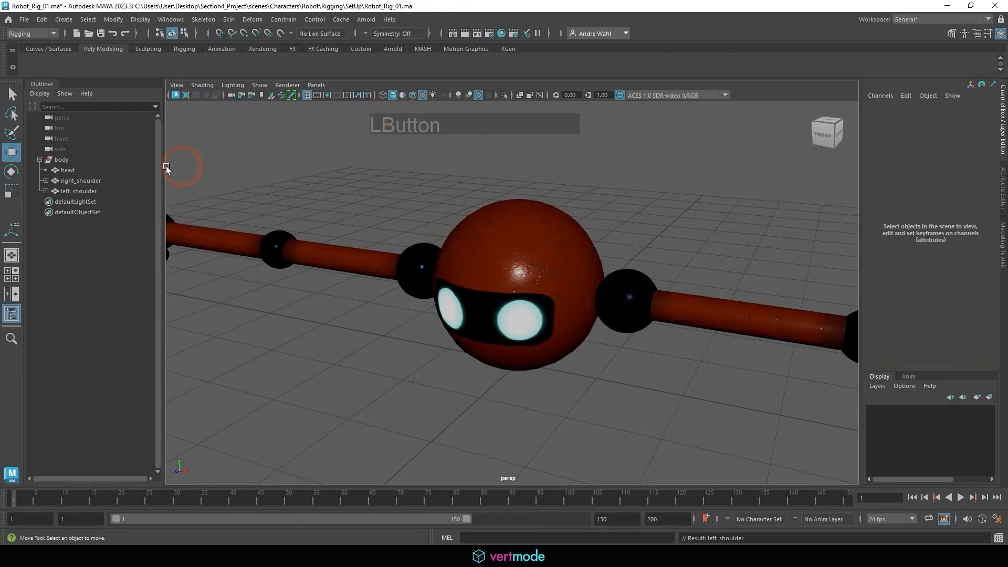
Move the body group freely to test the hierarchy, raising the whole robot by about 2.25 units.
left_click(71, 159)
right_click_drag(596, 184, 331, 194, "alt")
left_click_drag(332, 194, 530, 240, "alt")
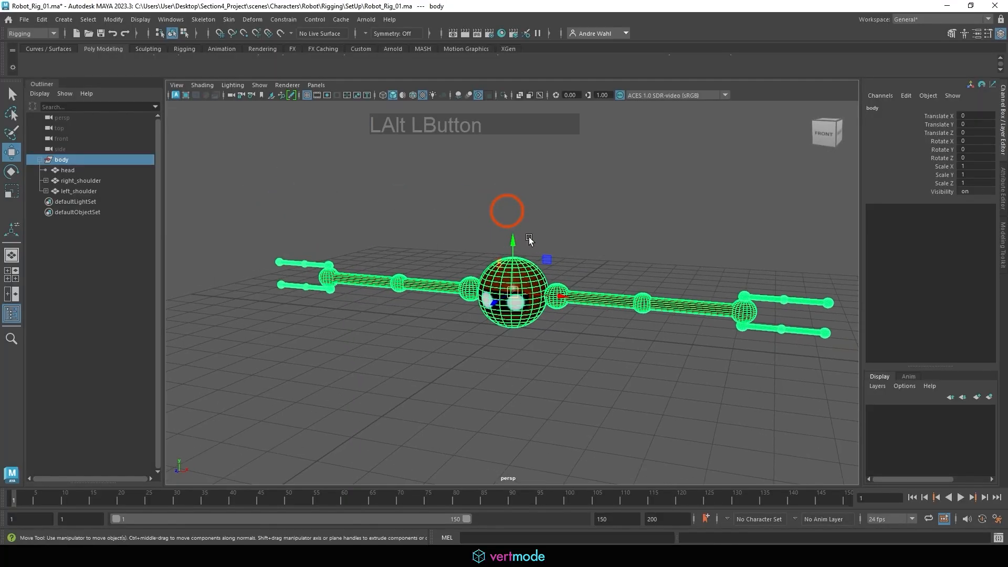
left_click_drag(509, 289, 578, 297)
Rotate the head and pose the left arm, with left_shoulder at about -89 degrees in Z and the elbow bent.
left_click(68, 170)
key("e")
left_click(611, 175)
left_click(563, 209)
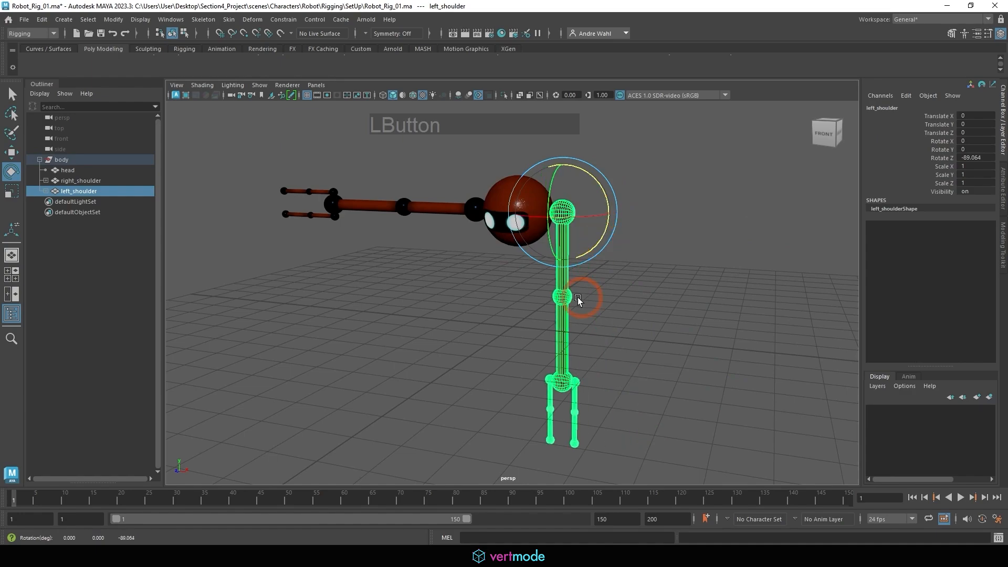
left_click(564, 296)
left_click_drag(556, 263, 515, 238)
Pose the right arm by lowering right_shoulder and rotating the right elbow to about 5.9, 15.9, -55 degrees.
left_click(504, 210)
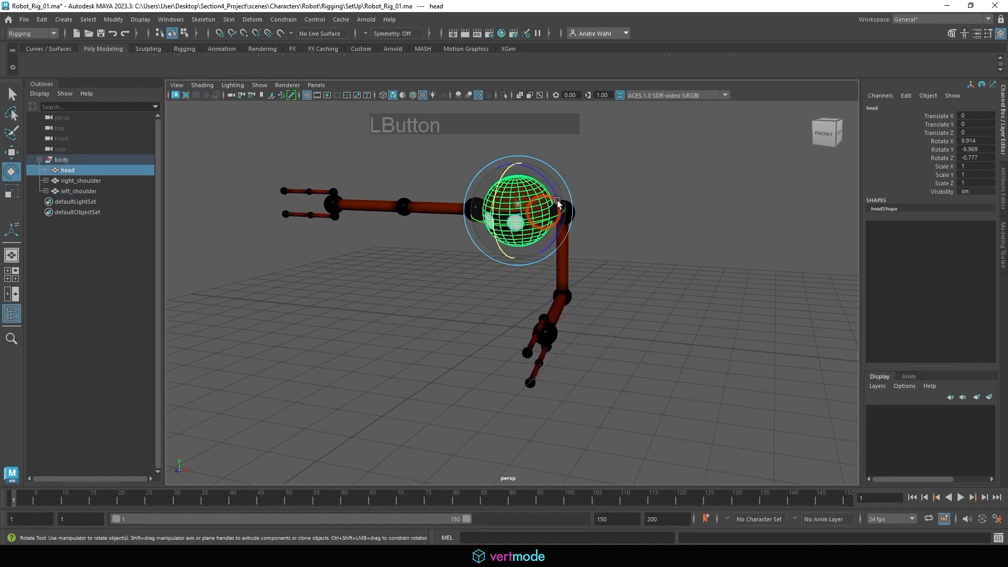
left_click(459, 195)
left_click(472, 206)
left_click_drag(525, 187, 398, 242)
key("ctrl+z")
left_click(441, 284)
left_click_drag(415, 297, 429, 301)
left_click(374, 305)
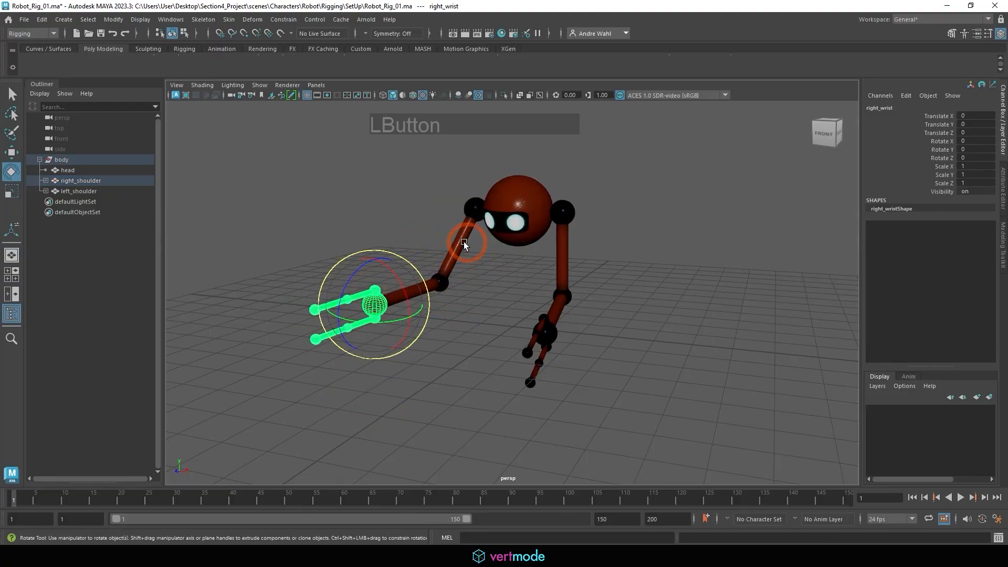
Rotate the head freely in different directions to test that it turns independently of the arms.
left_click(67, 170)
mouse_move(528, 188)
left_mouse_down()
mouse_move(569, 191)
mouse_move(560, 178)
mouse_move(530, 185)
left_mouse_up()
left_click(767, 190)
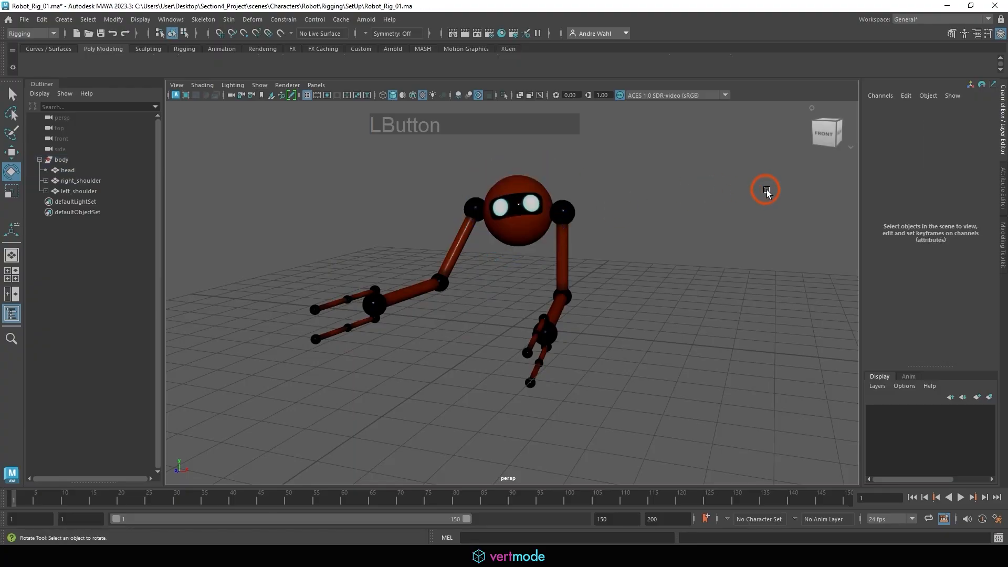
left_click_drag(767, 192, 598, 215, "alt")
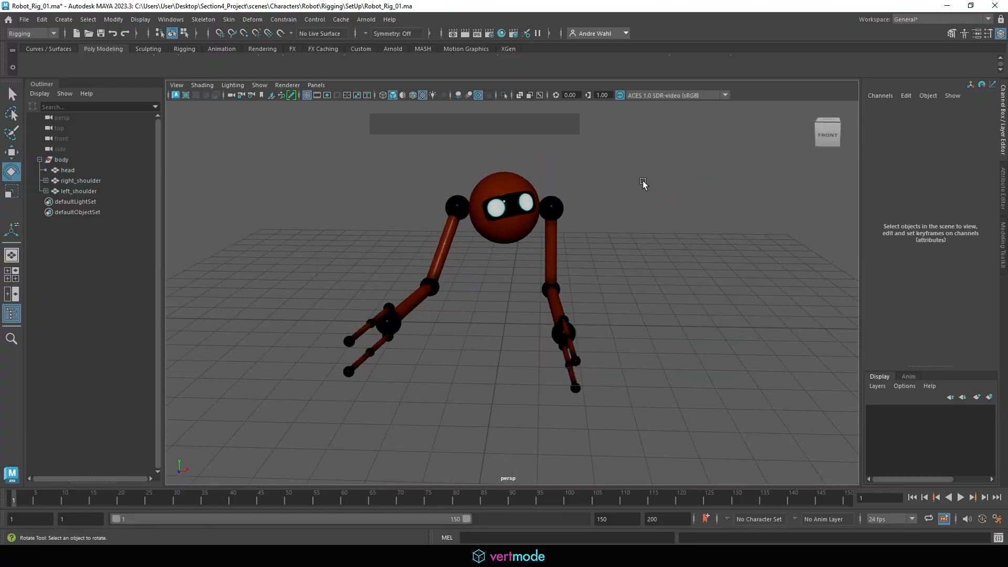
left_click(506, 220)
left_click_drag(507, 232, 510, 237)
left_click(659, 232)
left_click_drag(621, 263, 592, 254, "alt")
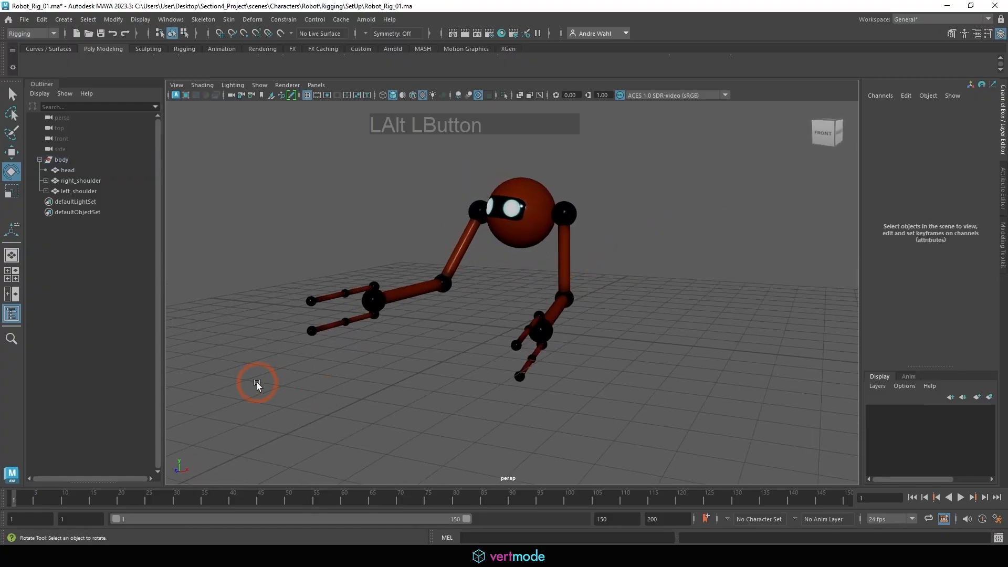
Select all robot parts together and set their translate and rotate values to 0.
left_click_drag(257, 383, 696, 157)
left_click(973, 120)
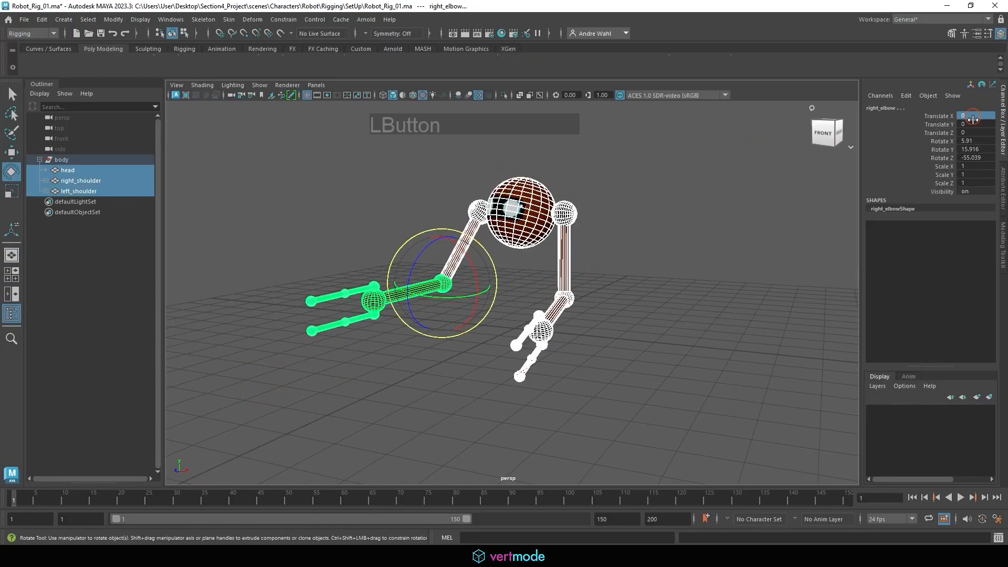
left_click(978, 112)
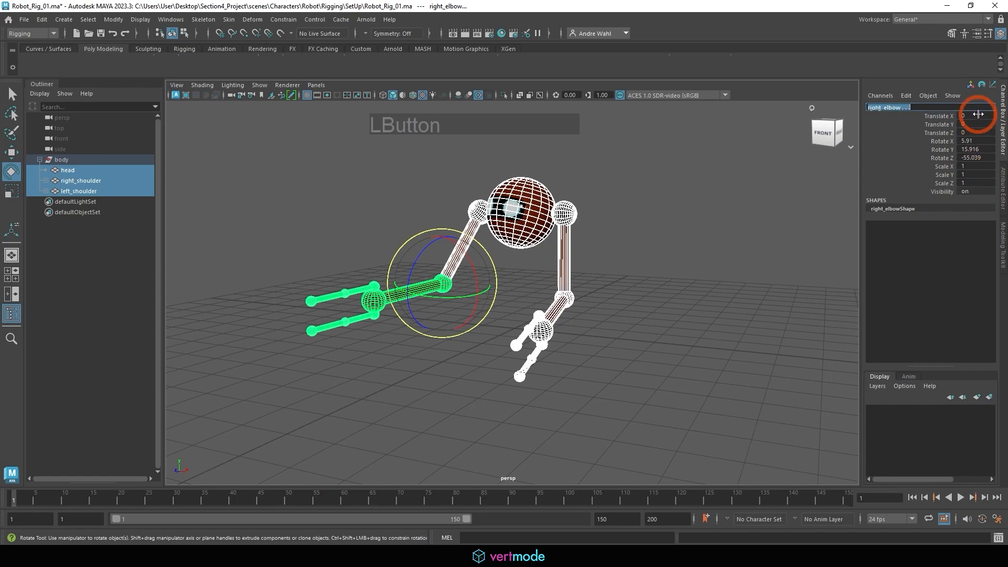
left_click(978, 116)
left_click(976, 157, "shift")
type("0")
key("Return")
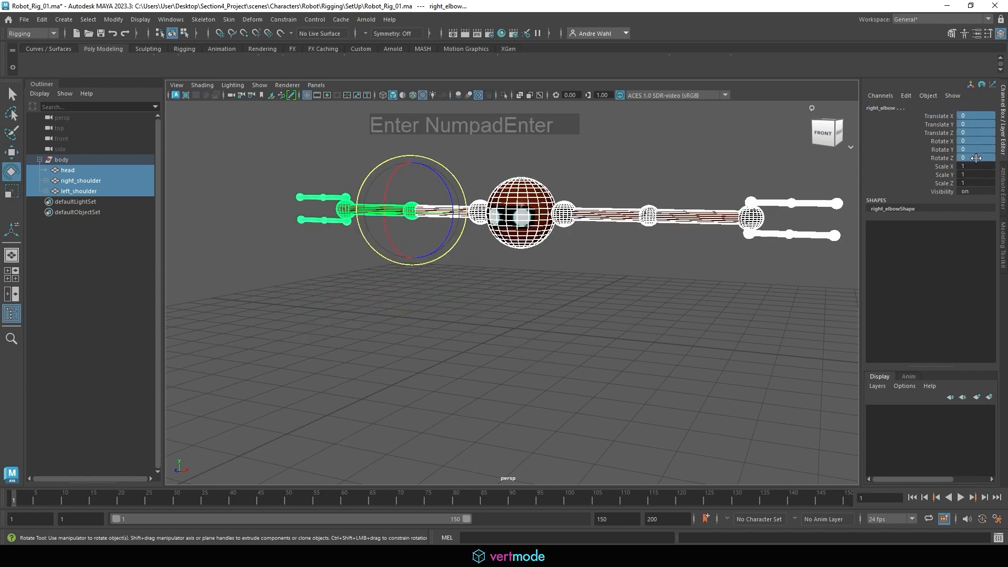
Set the body group's translate X, Y, Z and rotate X, Y, Z to 0.
left_click(62, 160)
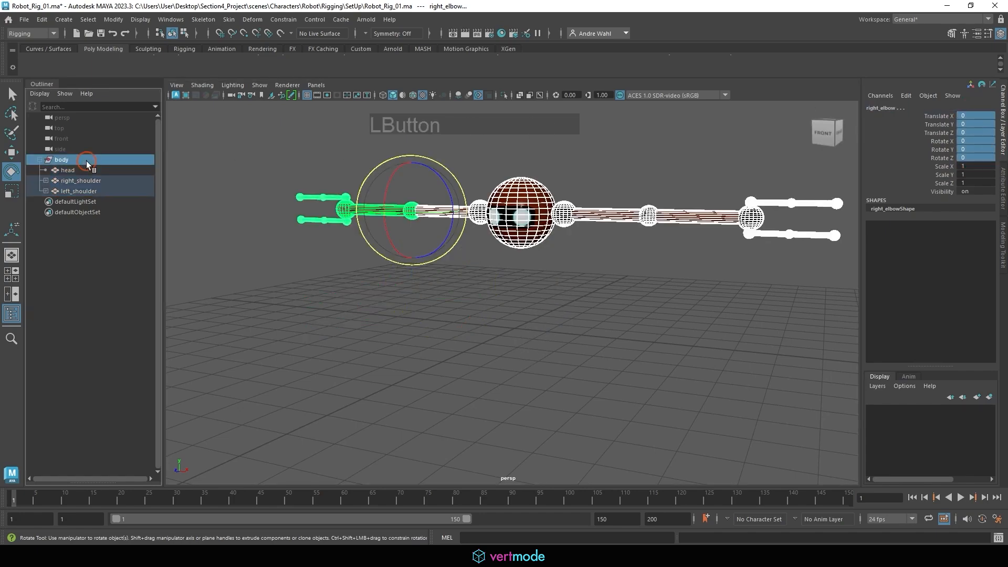
left_click(987, 157, "shift")
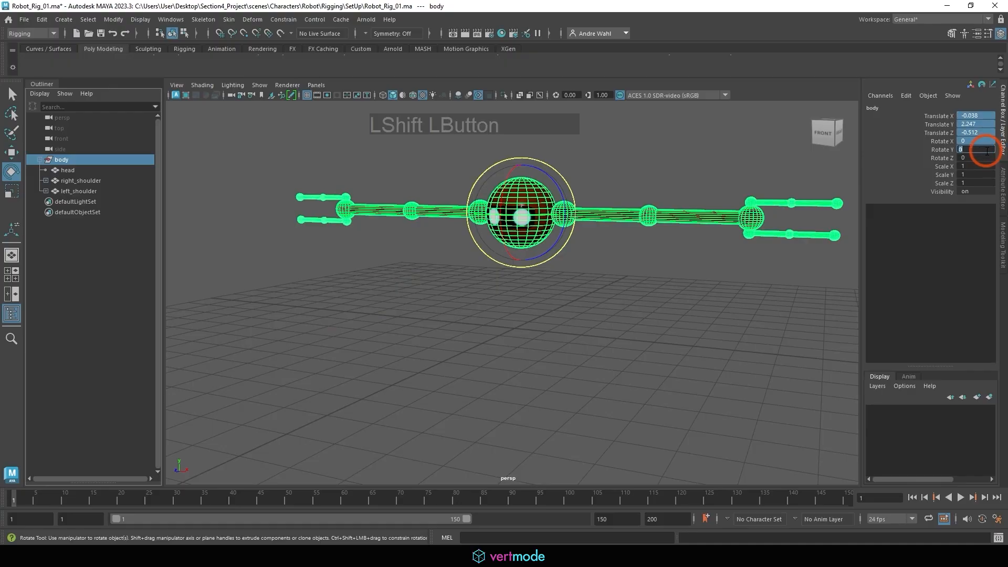
key("Return")
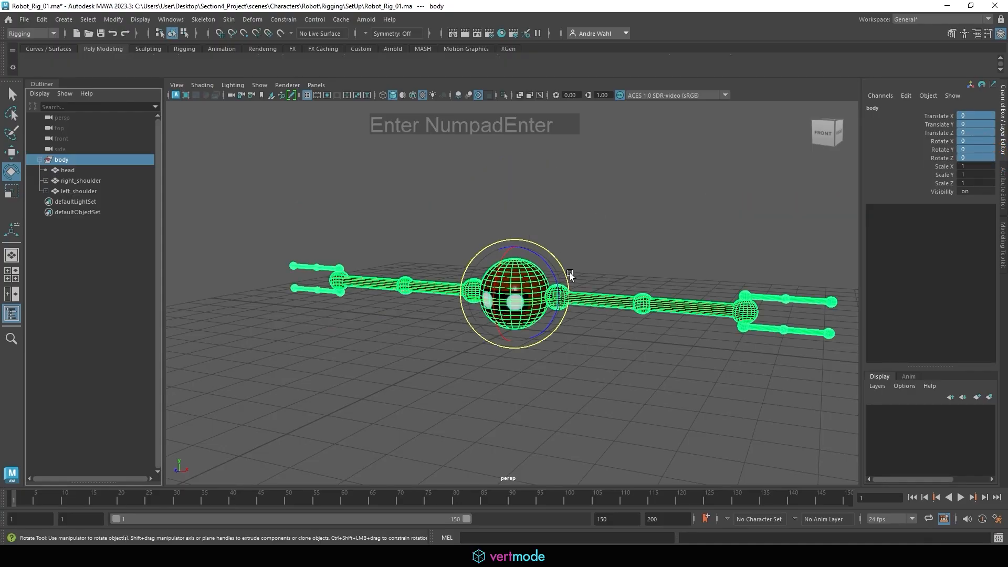
Rotate body freely to about 12.4, 9.9, 2.3 degrees and try scaling it uniformly to about 1.55.
left_click(529, 289)
left_click_drag(530, 289, 698, 311)
key("r")
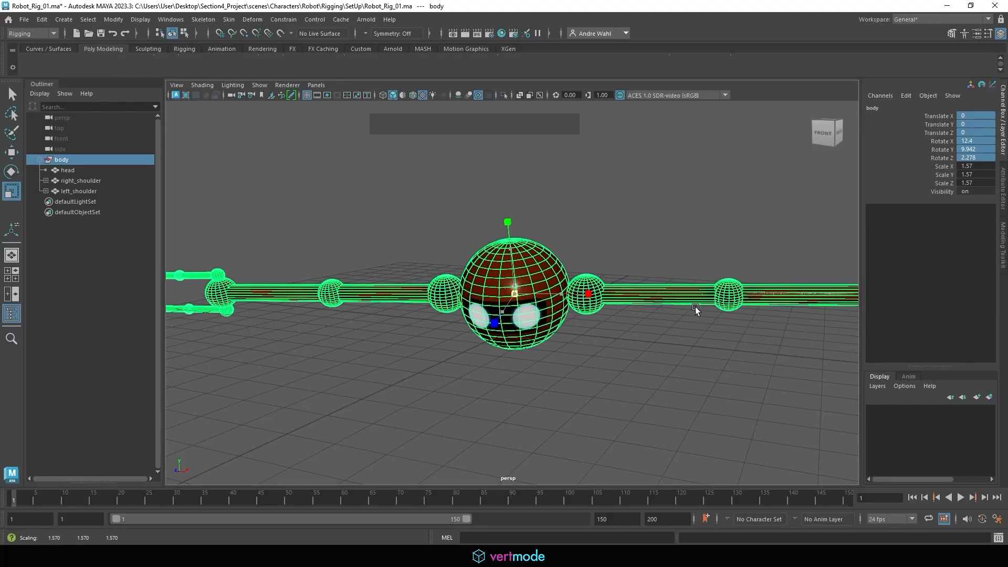
key("ctrl+z")
Zero the body group's translation and rotation again after the test and clear the selection.
left_click(984, 116)
left_click(982, 158, "shift")
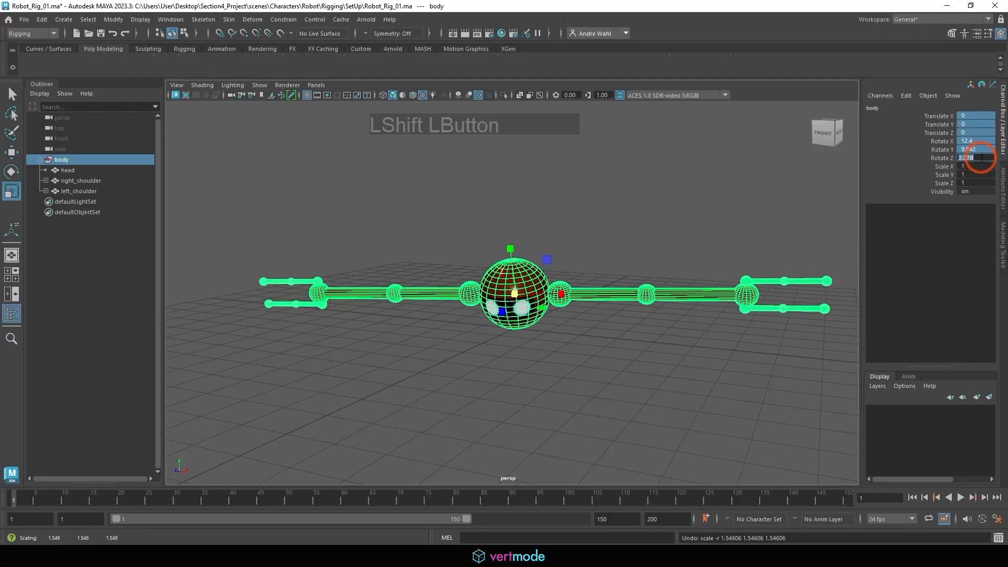
type("0")
key("KP_Enter")
left_click(656, 151)
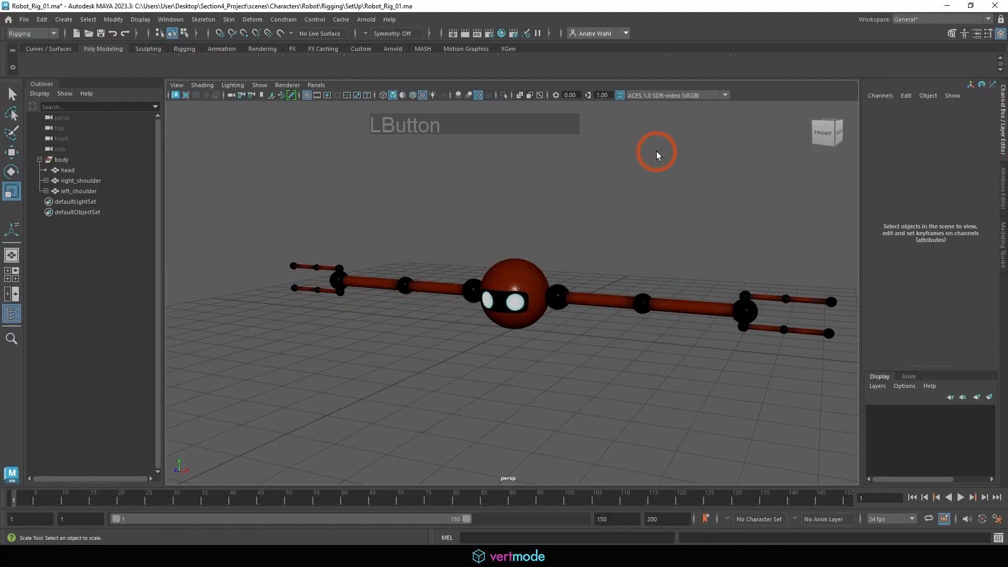